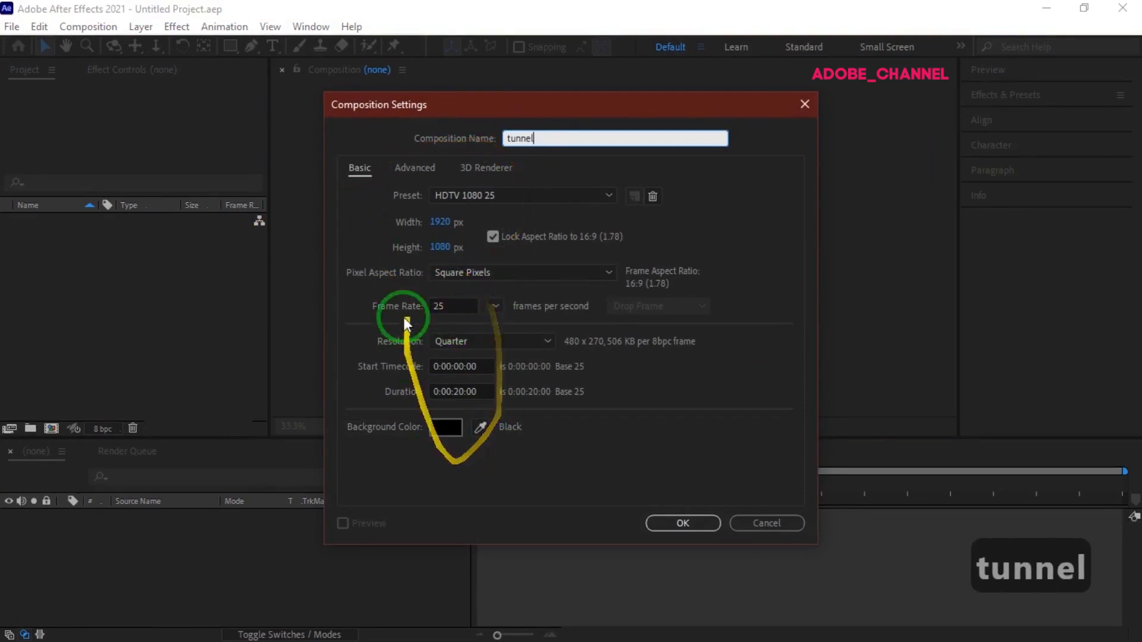
- Create the composition tunnel with the configured settings and add a comp-sized black solid named mir to it
{"action": "left_click", "coordinate": [659, 517]}
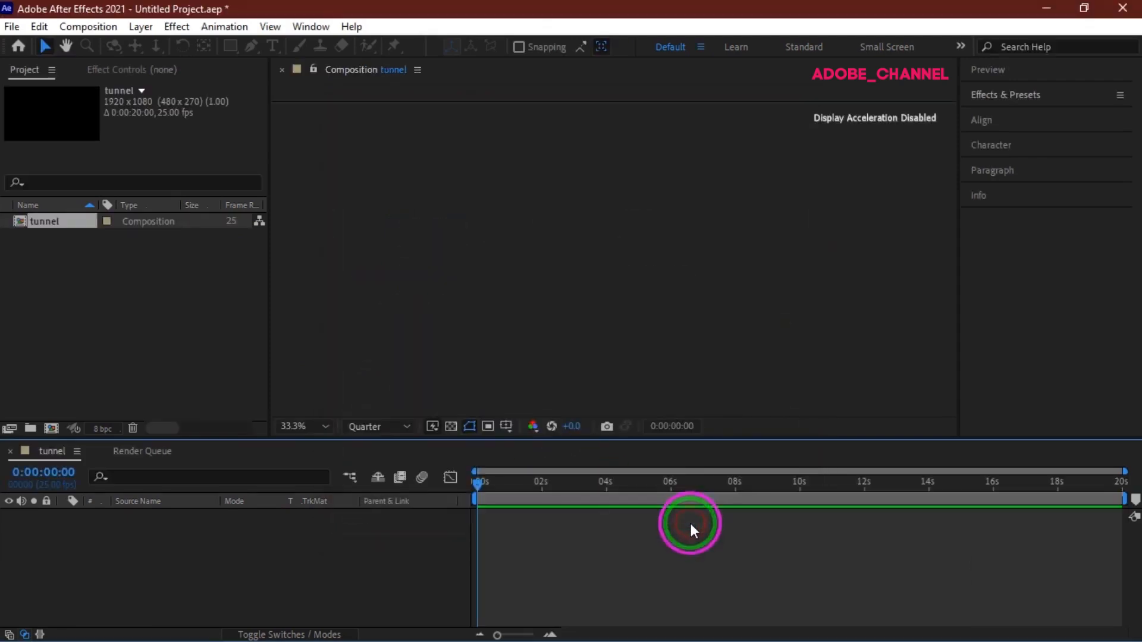
{"action": "right_click", "coordinate": [264, 524]}
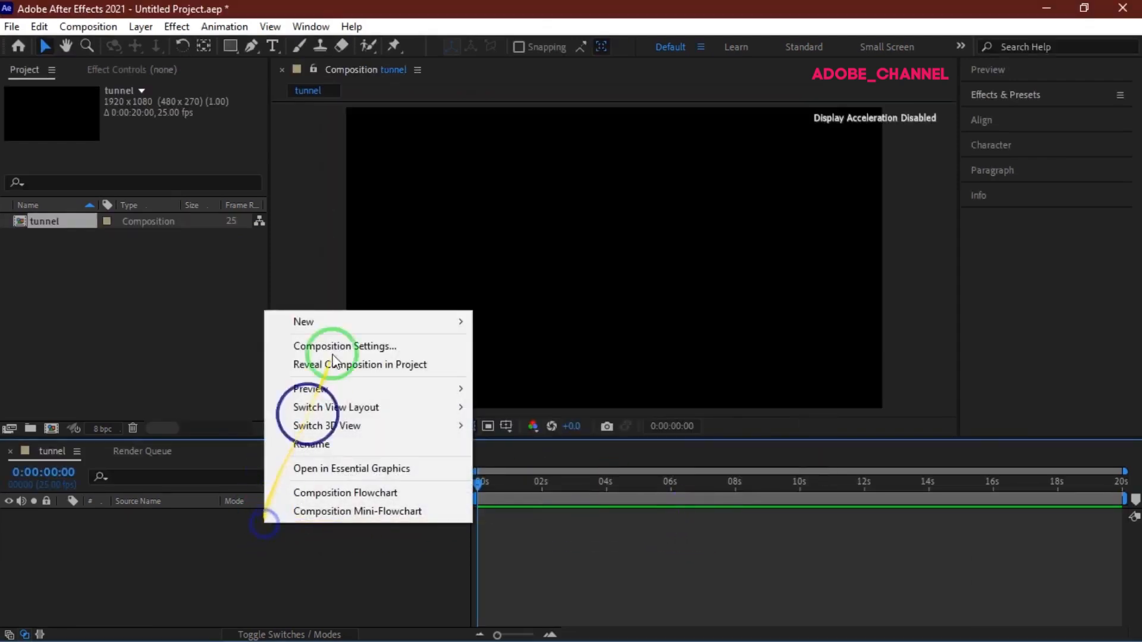
{"action": "mouse_move", "coordinate": [431, 330]}
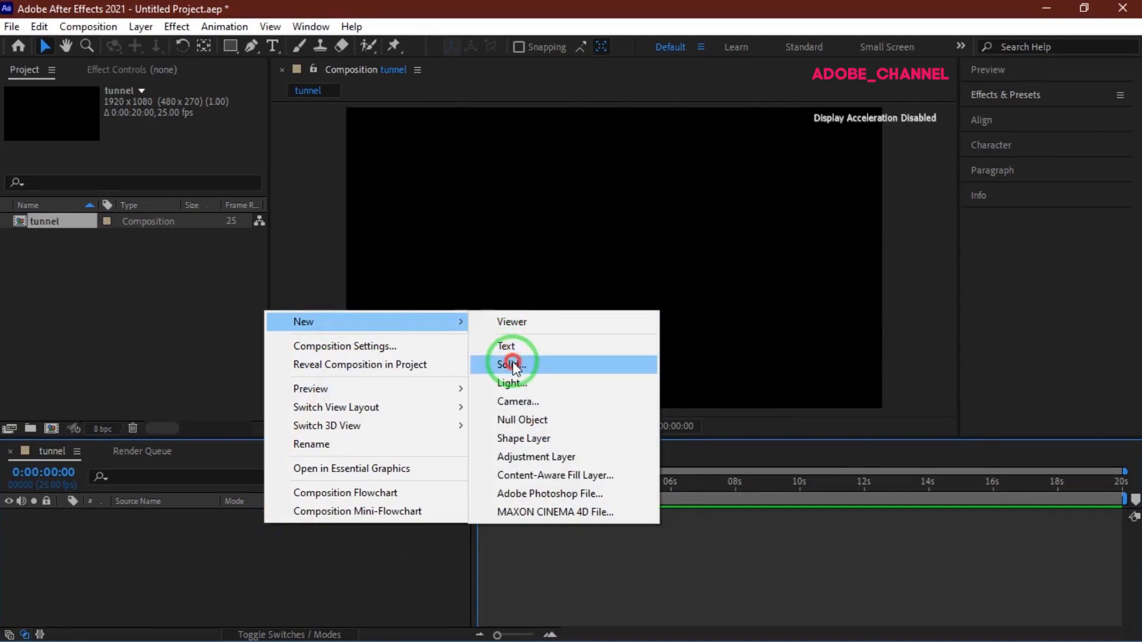
{"action": "left_click", "coordinate": [511, 364]}
{"action": "type", "text": "mir"}
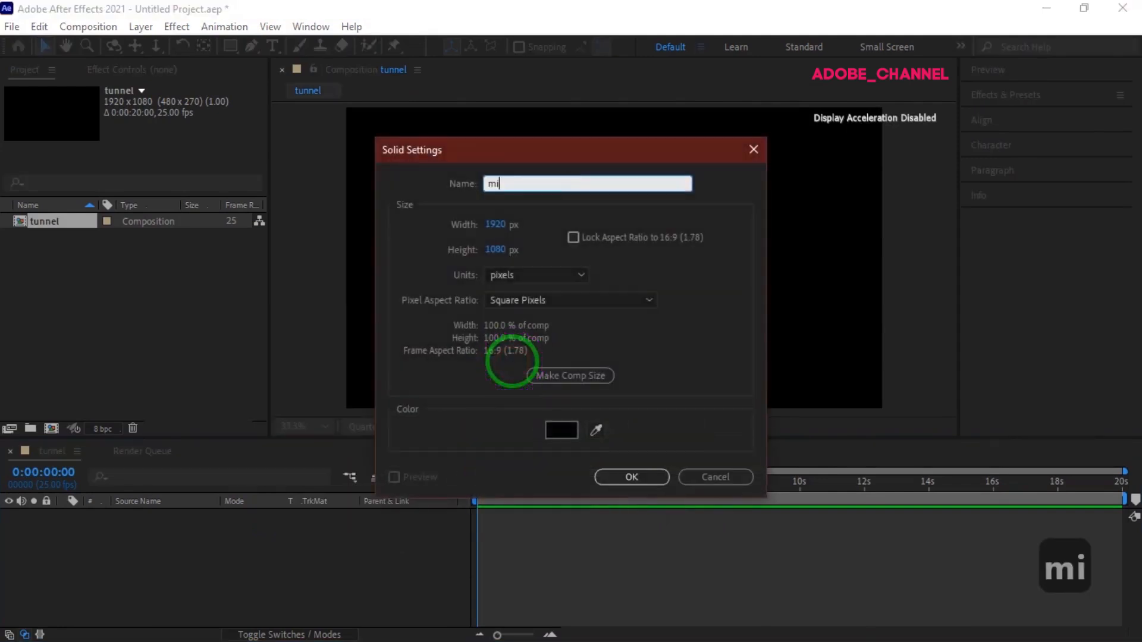
{"action": "left_click", "coordinate": [635, 478]}
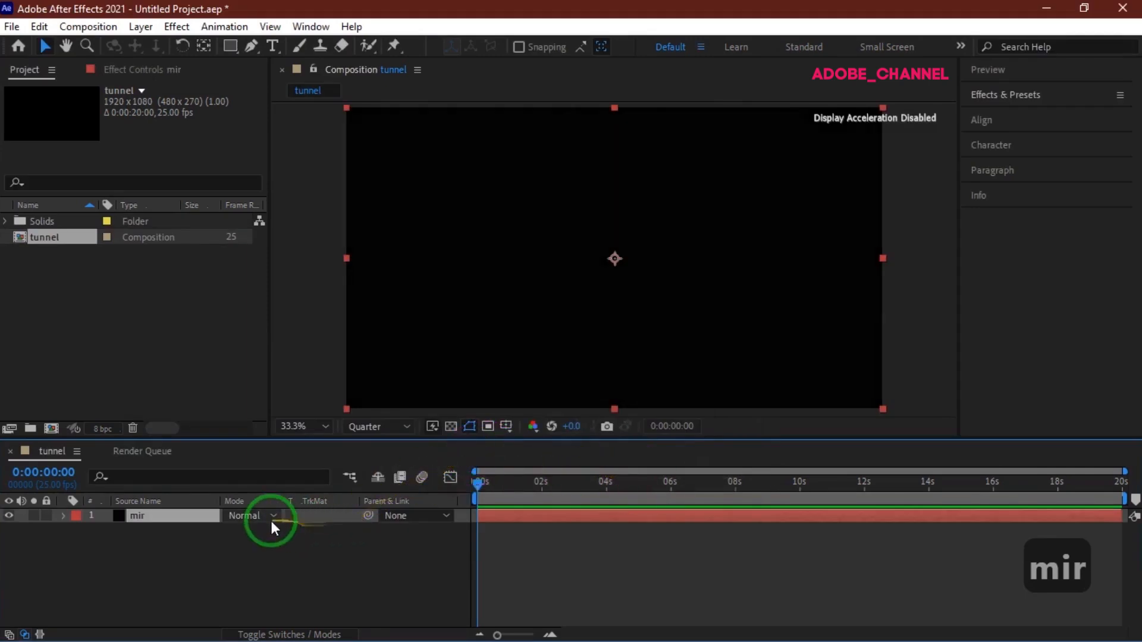
- Find the RG Trapcode Mir 3 effect and apply it to the mir solid
{"action": "left_click", "coordinate": [1037, 96]}
{"action": "left_click", "coordinate": [1033, 116]}
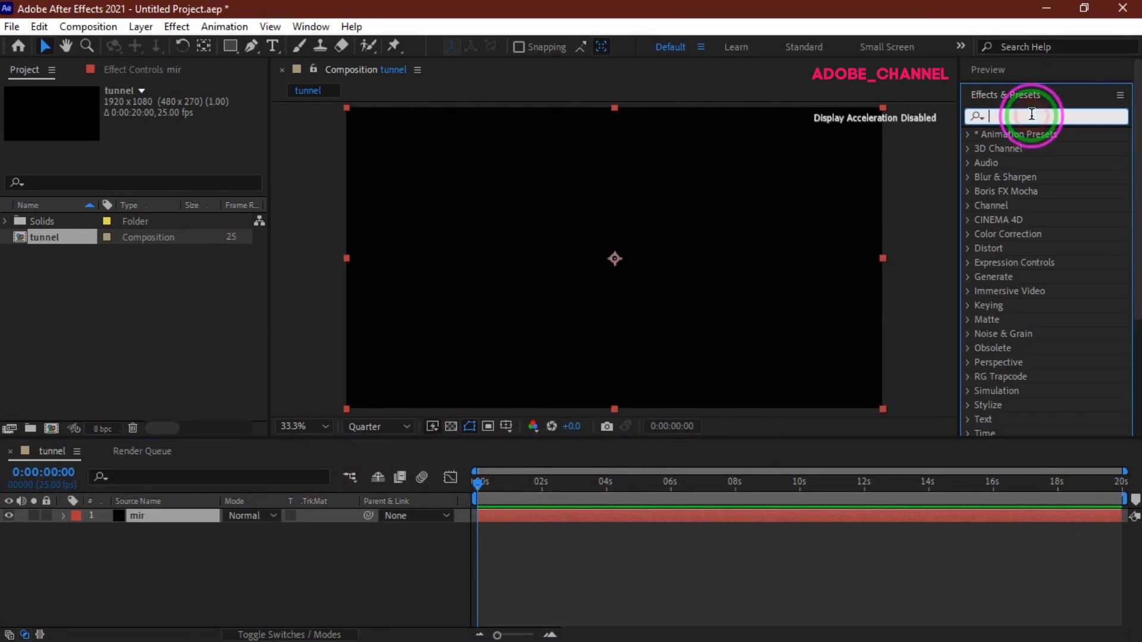
{"action": "type", "text": "mir"}
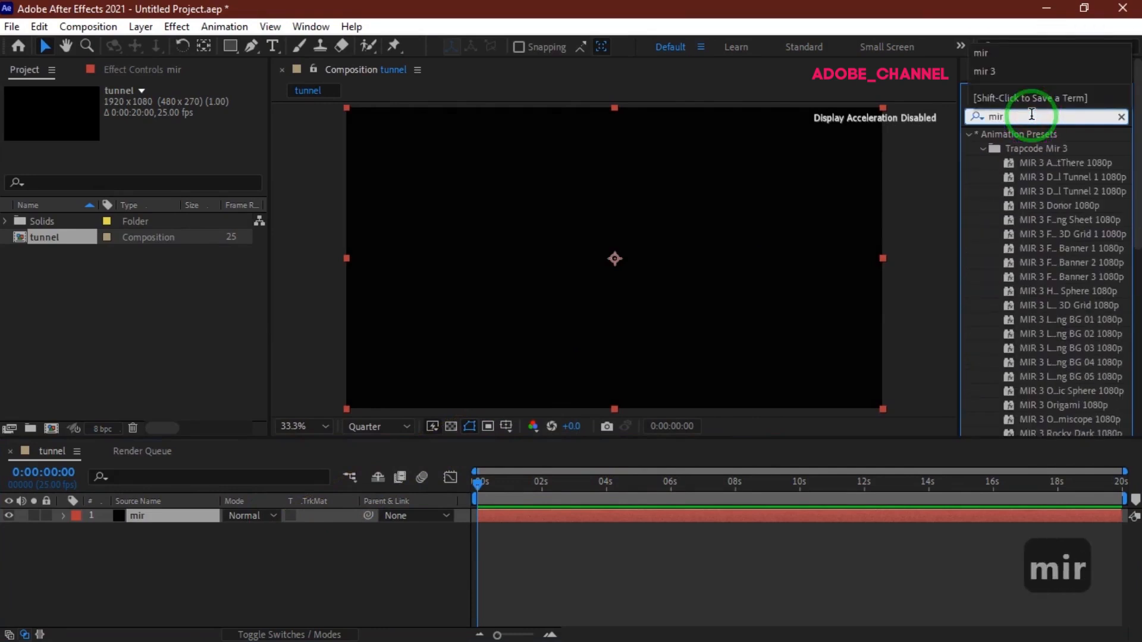
{"action": "left_click", "coordinate": [982, 149]}
{"action": "left_click", "coordinate": [983, 149]}
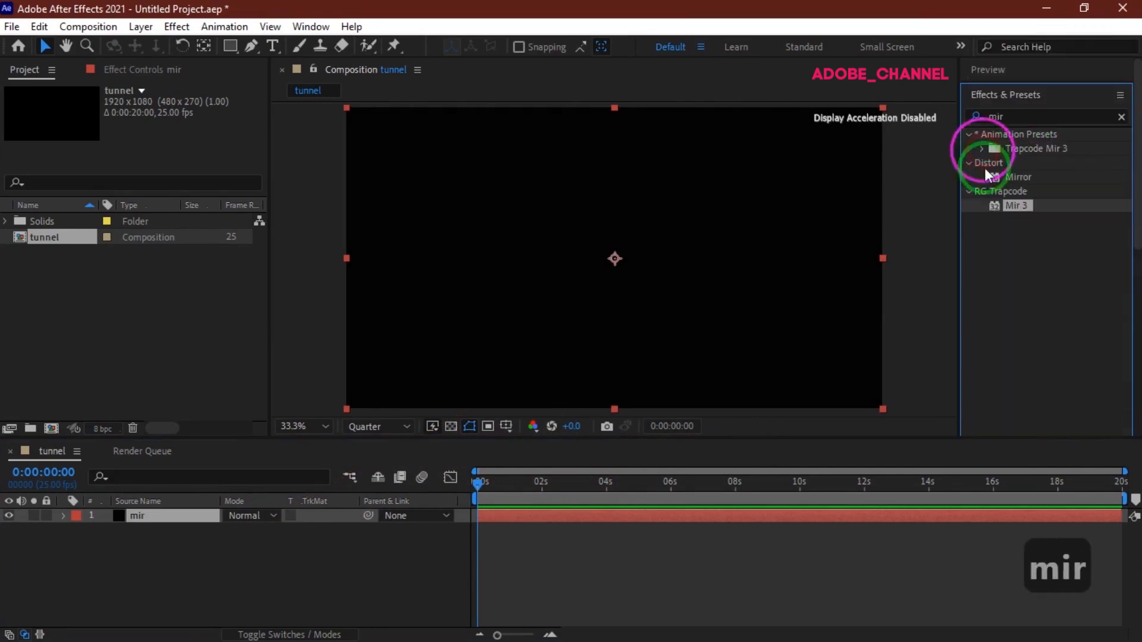
{"action": "double_click", "coordinate": [1016, 205]}
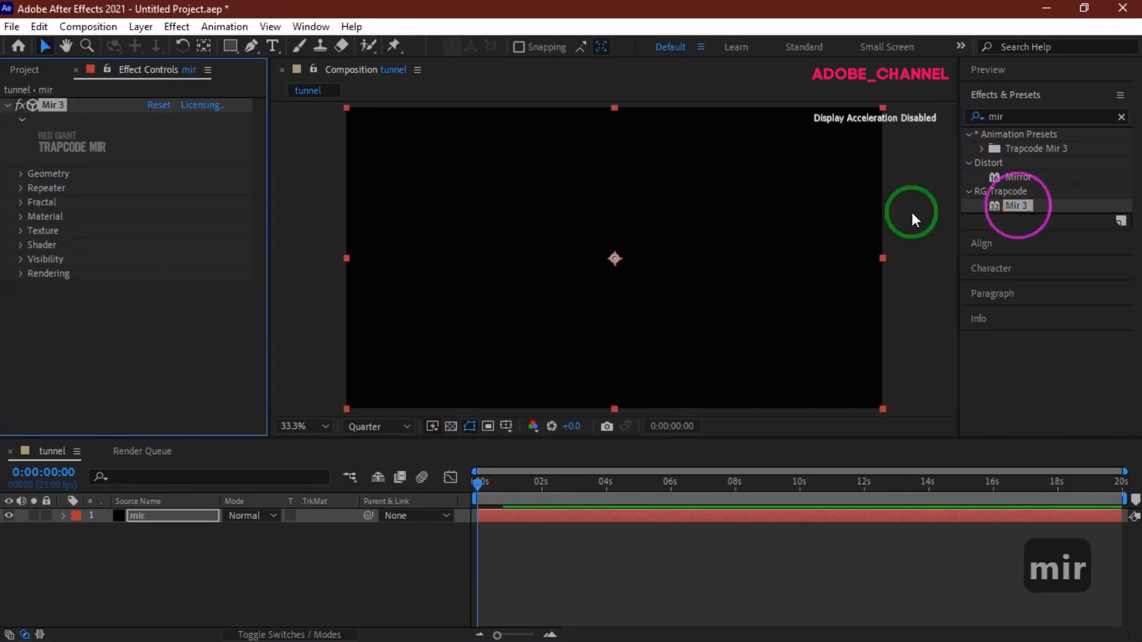
- Switch the Mir 3 geometry size to XYZ Individual, with Size X 4000 and Size Y 12000
{"action": "left_click", "coordinate": [21, 175]}
{"action": "left_click", "coordinate": [167, 218]}
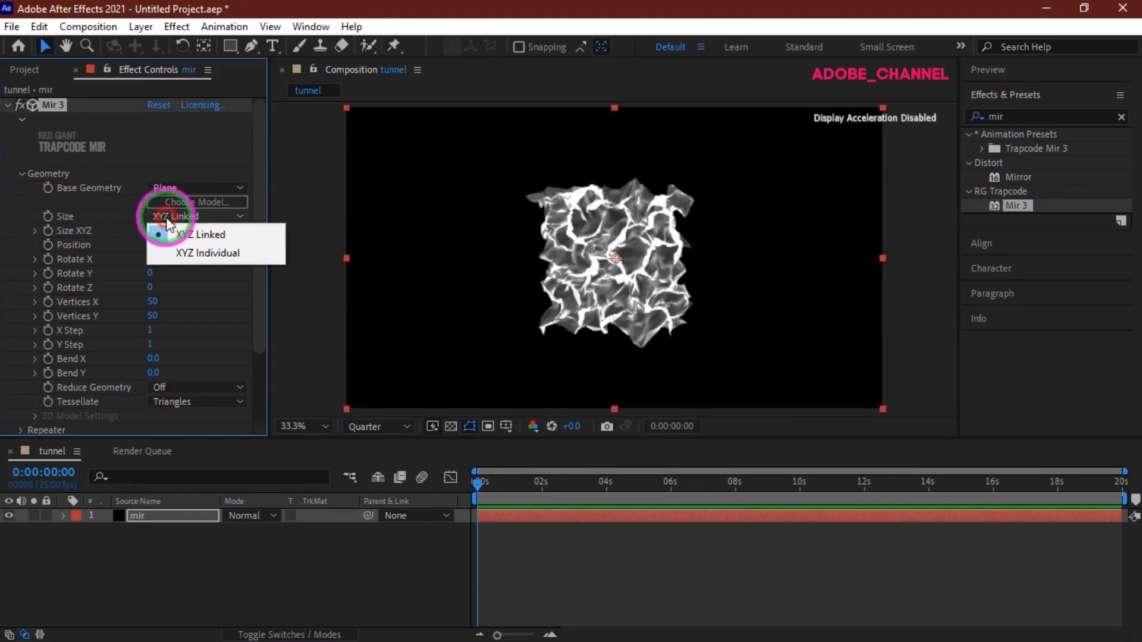
{"action": "left_click", "coordinate": [189, 253]}
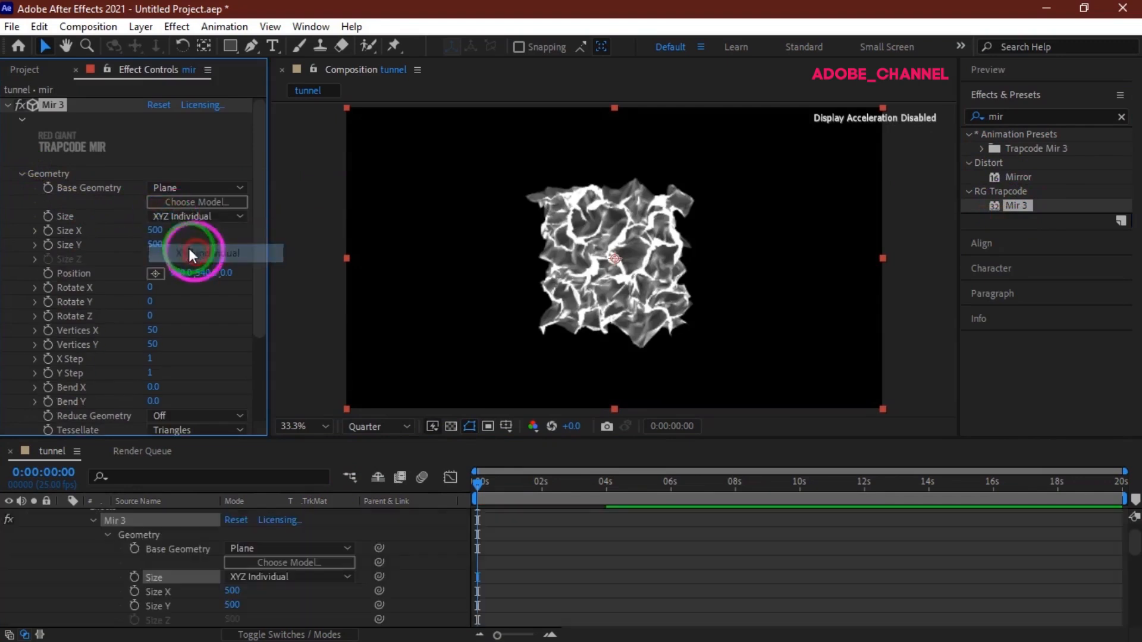
{"action": "left_click", "coordinate": [154, 230]}
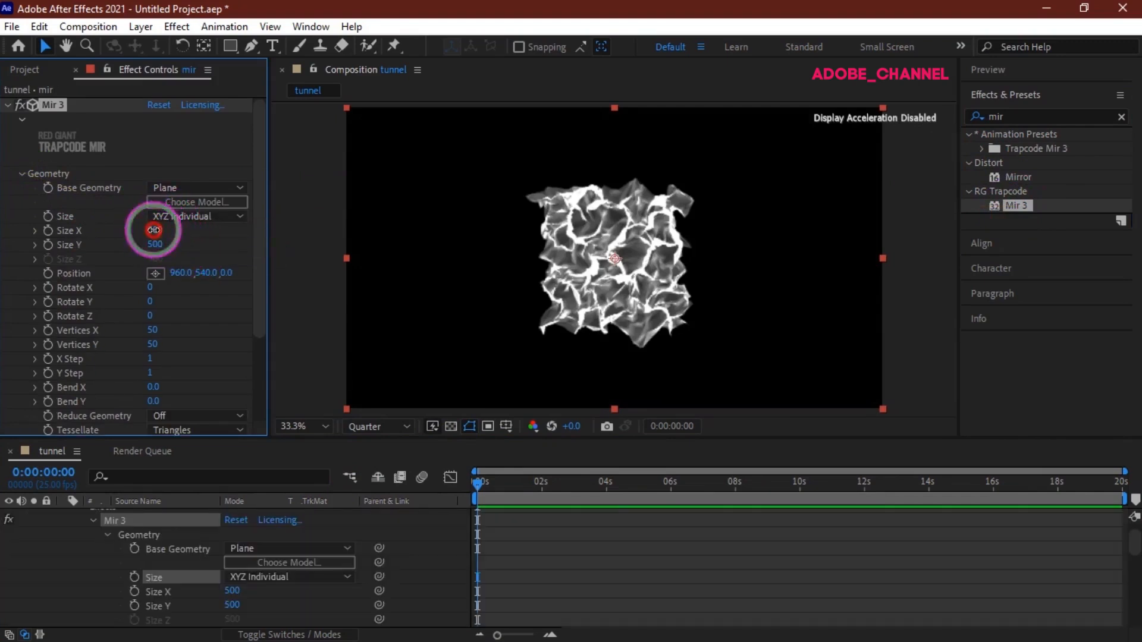
{"action": "type", "text": "4000"}
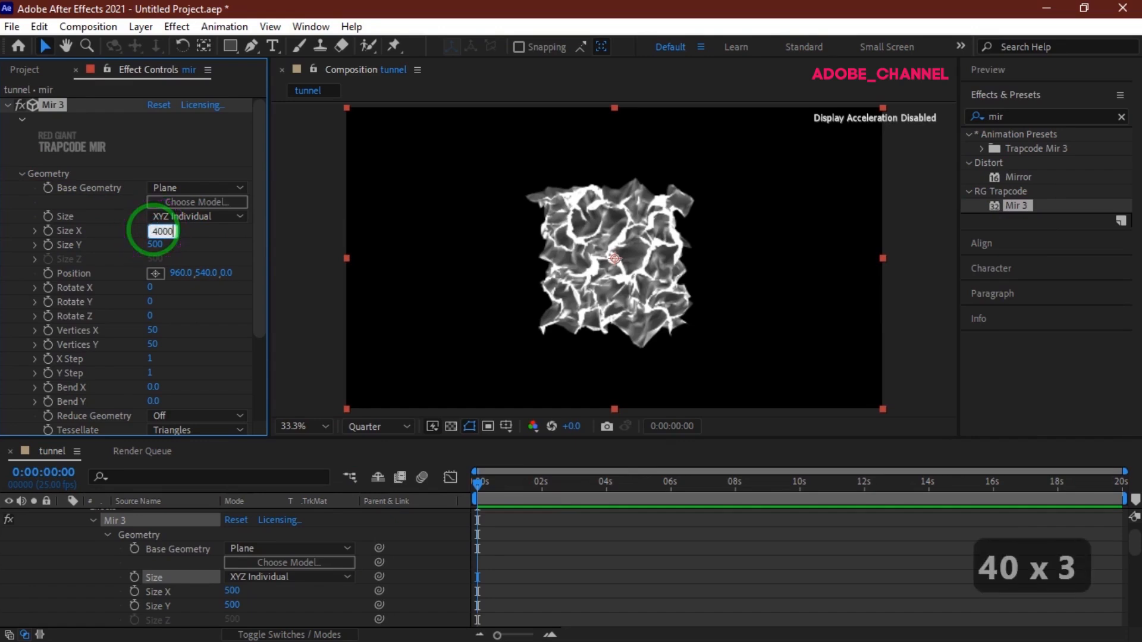
{"action": "key", "text": "Return"}
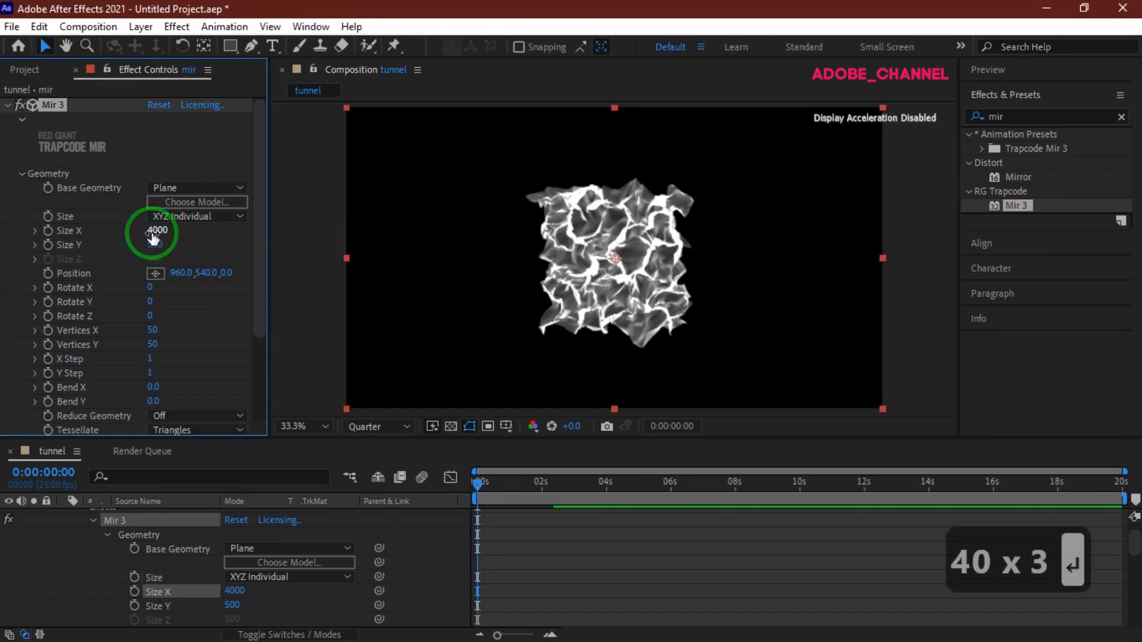
{"action": "left_click", "coordinate": [158, 244]}
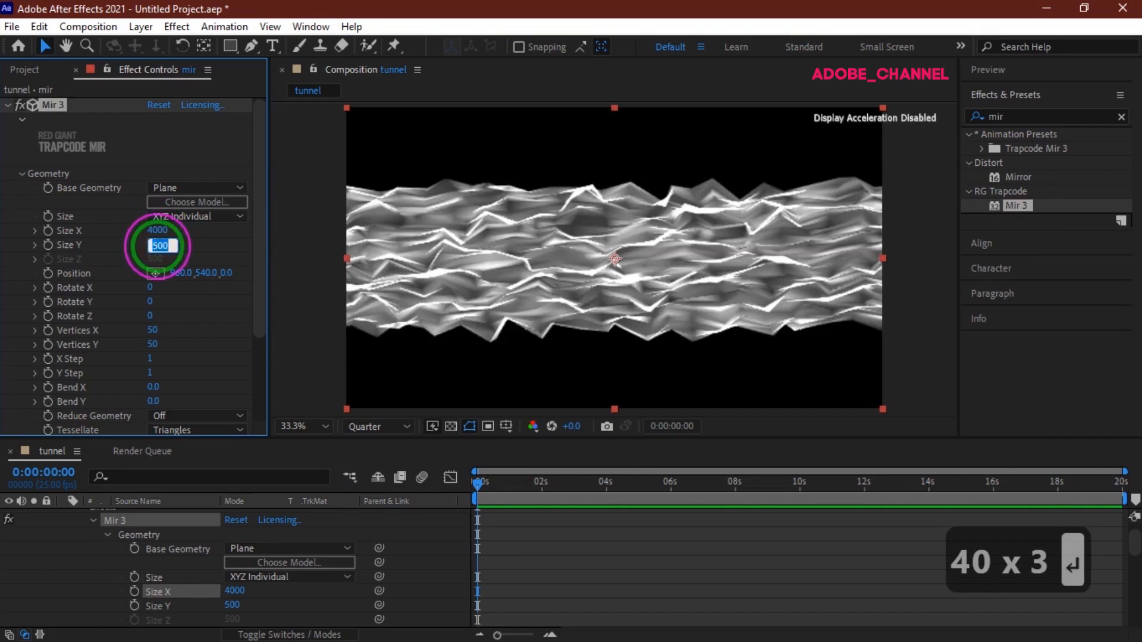
{"action": "type", "text": "12000"}
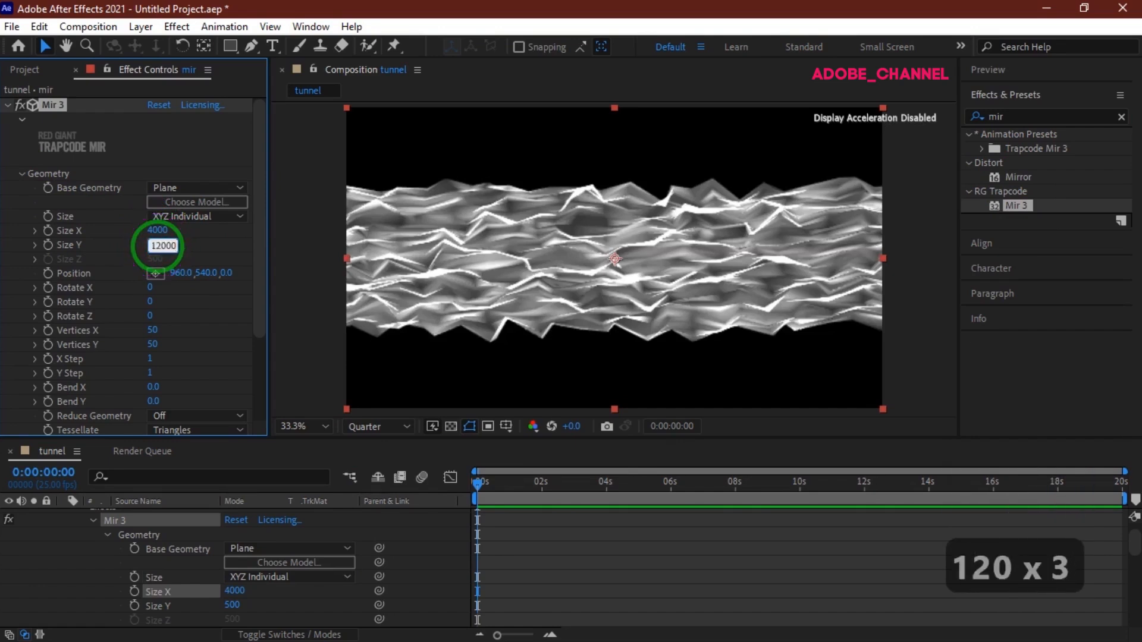
{"action": "key", "text": "Return"}
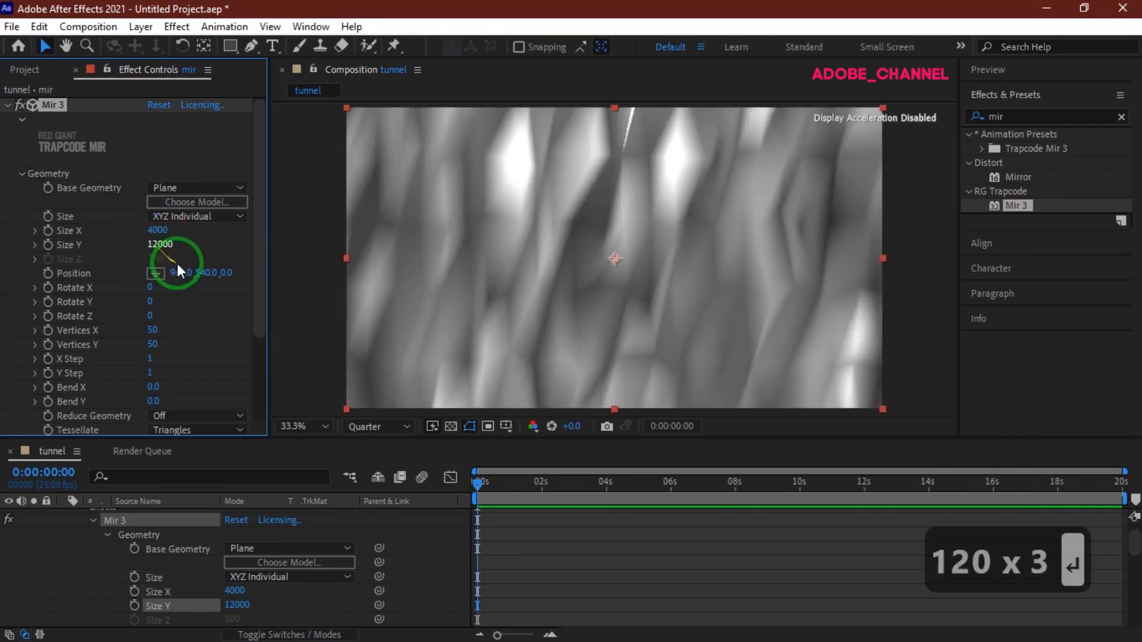
- Set the Mir 3 geometry's Y position to 1160 and Rotate X to -90
{"action": "left_click", "coordinate": [203, 272]}
{"action": "type", "text": "1"}
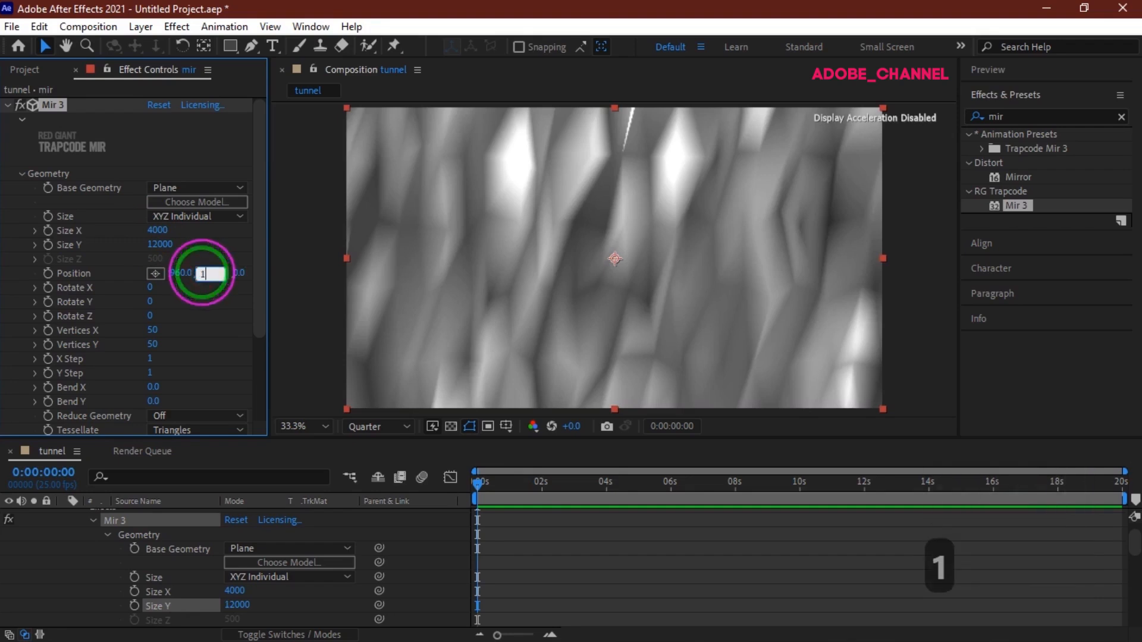
{"action": "type", "text": "160"}
{"action": "key", "text": "Return"}
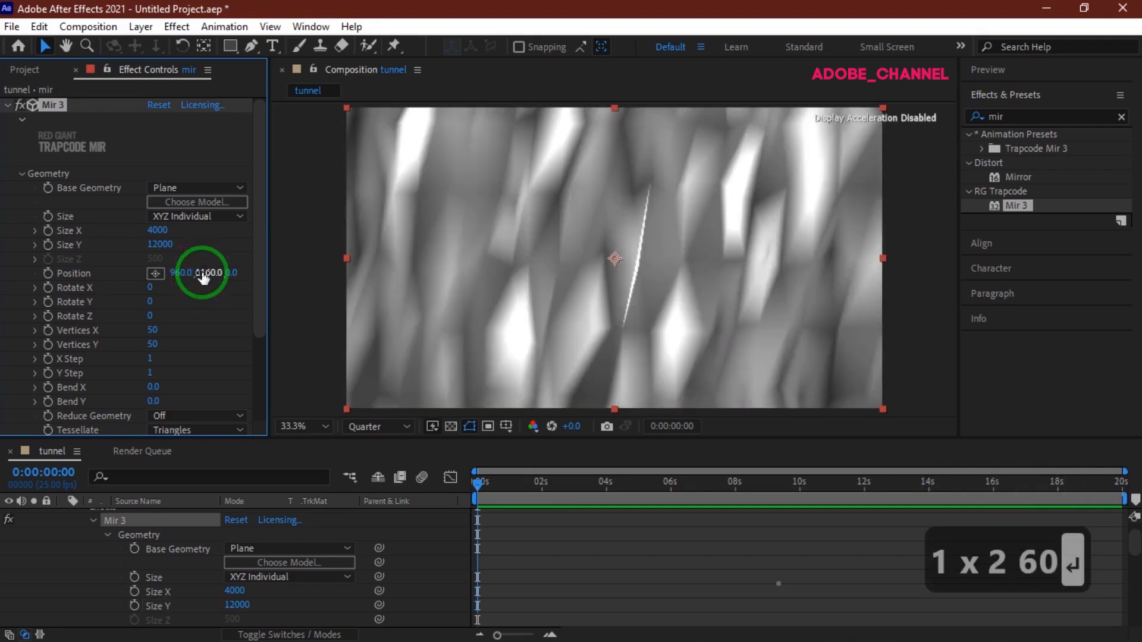
{"action": "left_click", "coordinate": [154, 287]}
{"action": "type", "text": "-90"}
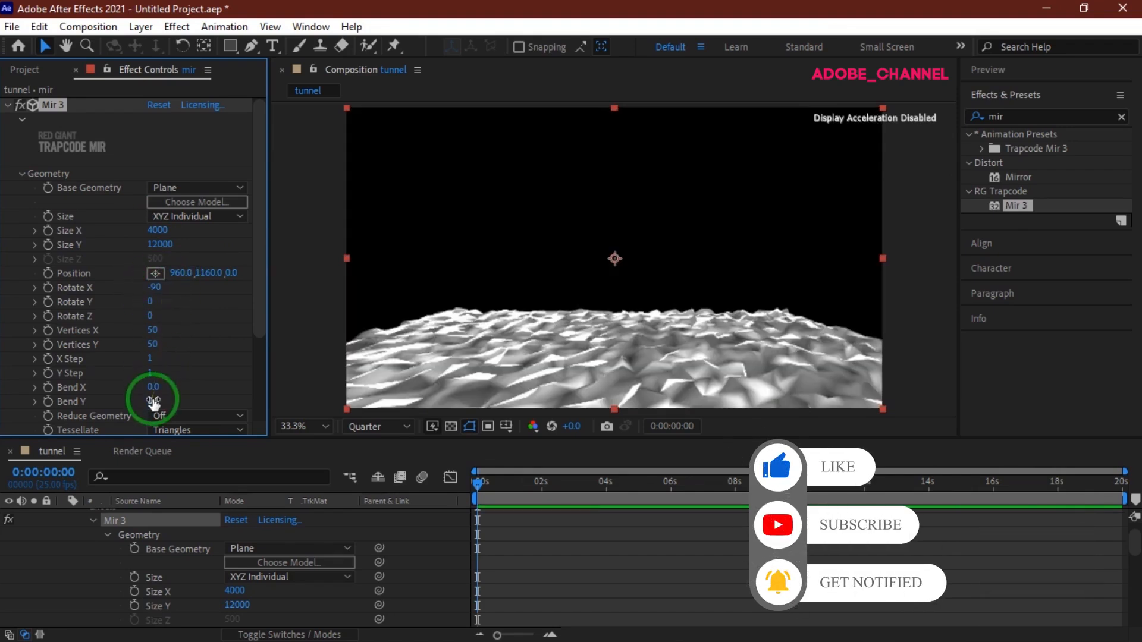
- Set the geometry's Bend Y to 0.1 to curl the plane into a tunnel
{"action": "left_click", "coordinate": [154, 401]}
{"action": "type", "text": "0.1"}
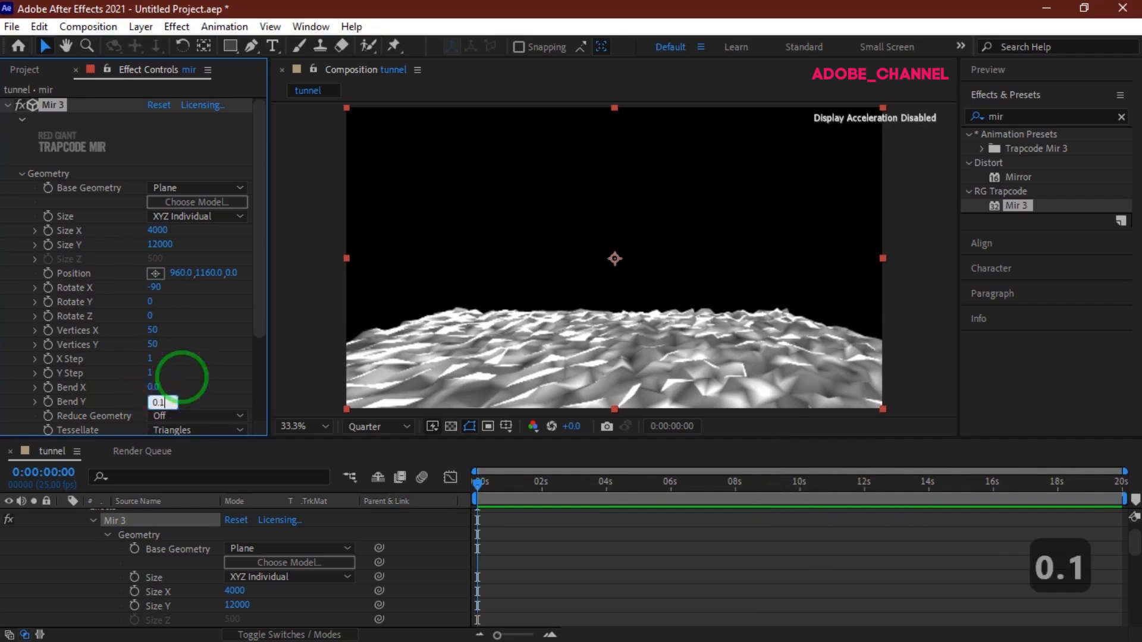
{"action": "key", "text": "Return"}
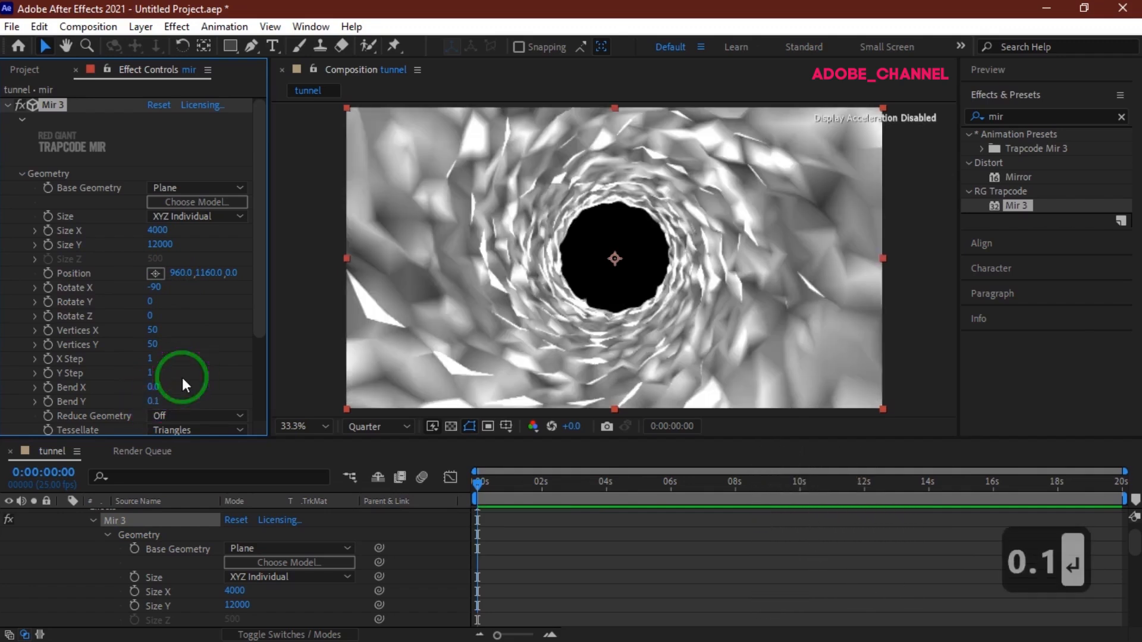
- Set the geometry's Vertices X to 440 and Vertices Y to 40
{"action": "left_click", "coordinate": [152, 330]}
{"action": "type", "text": "440"}
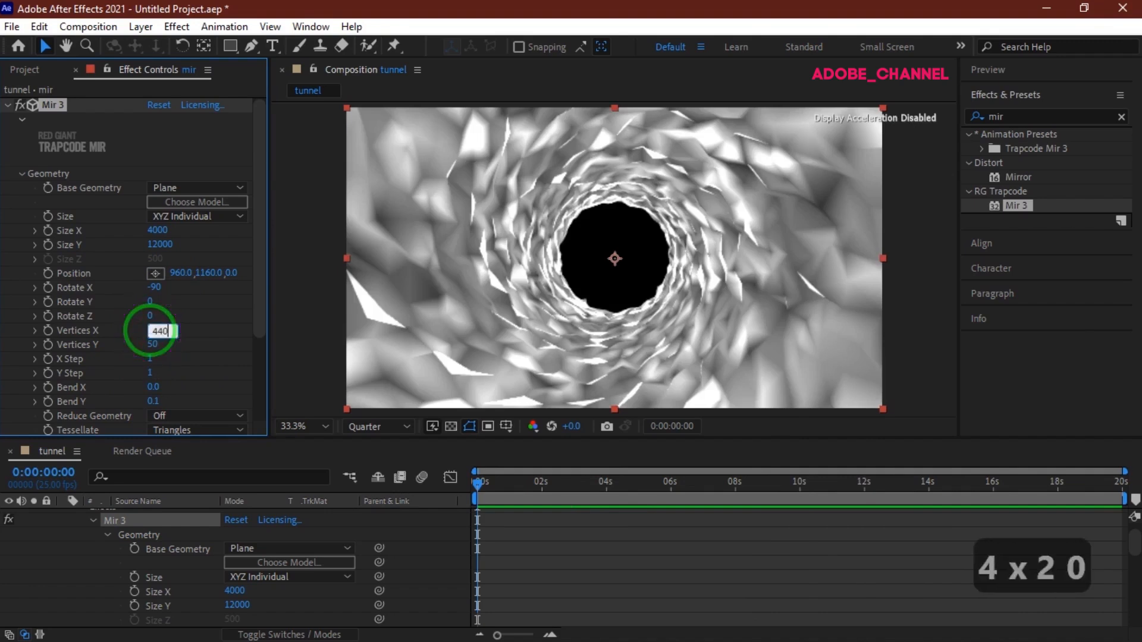
{"action": "key", "text": "Return"}
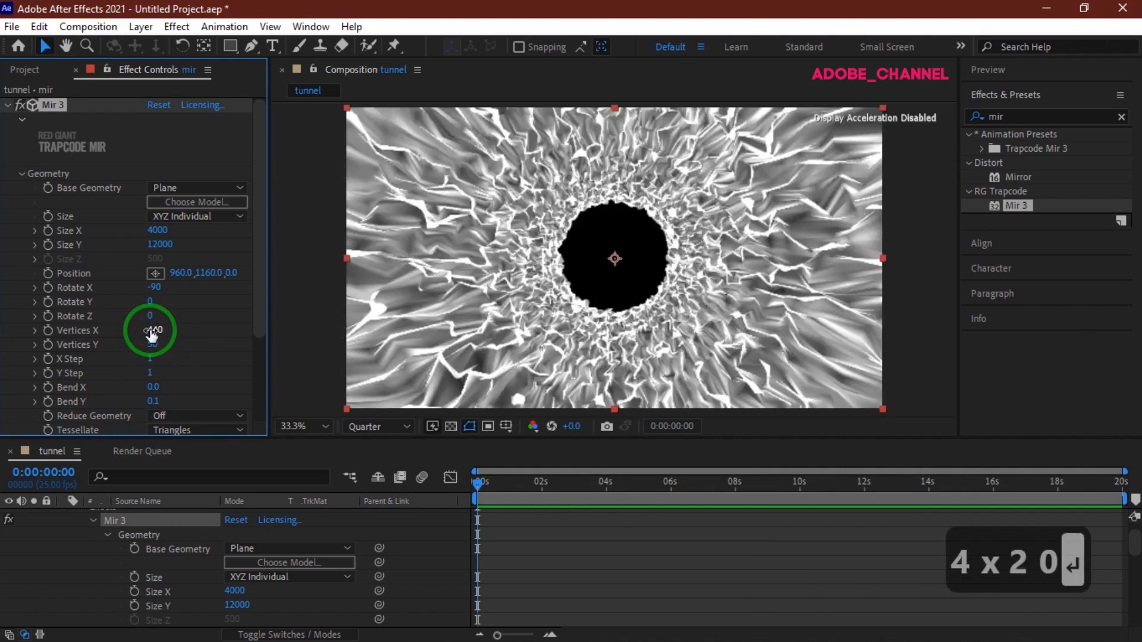
{"action": "left_click", "coordinate": [152, 343]}
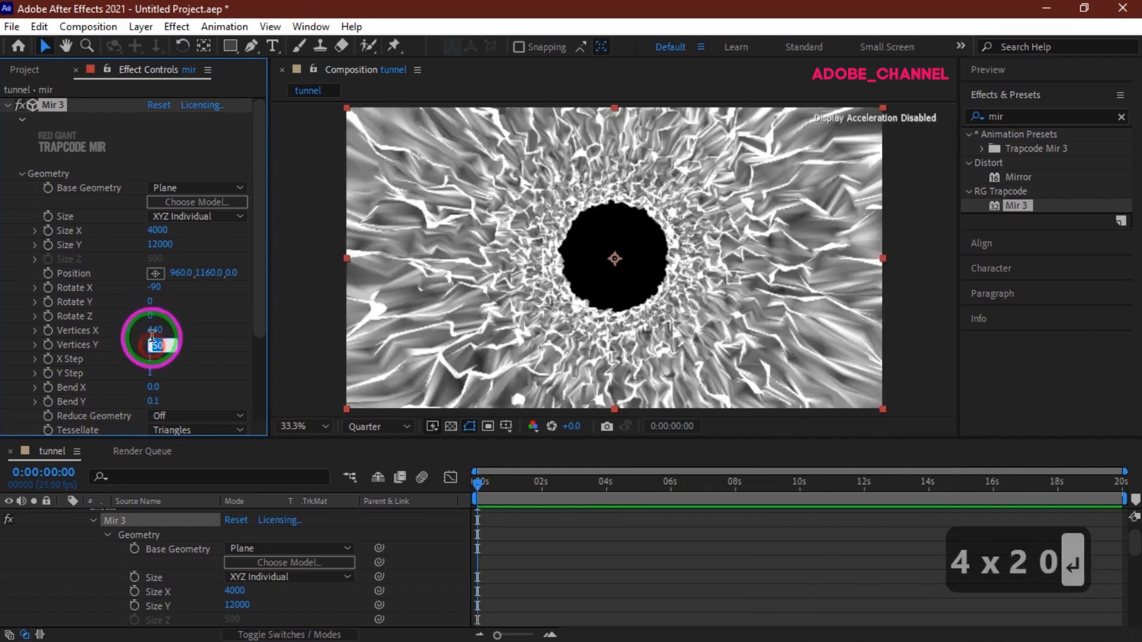
{"action": "type", "text": "40"}
{"action": "key", "text": "Return"}
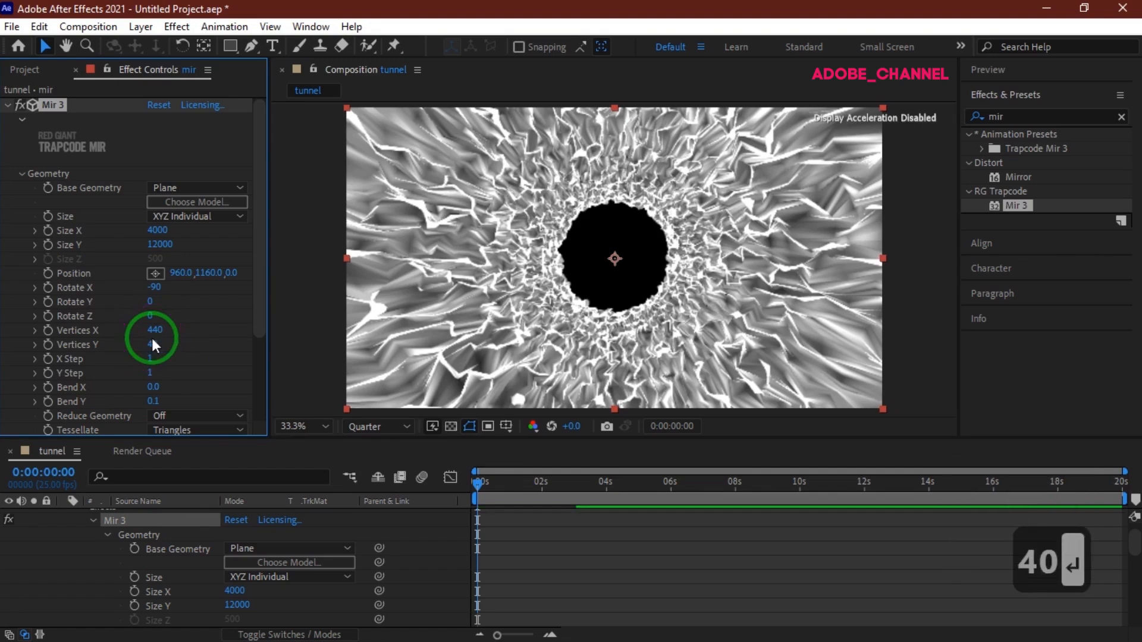
- In the Mir 3 Fractal settings, set Oct Scale to 2.5 and Oct Mult to 0.8
{"action": "scroll", "coordinate": [152, 338], "scroll_direction": "down", "scroll_amount": 5}
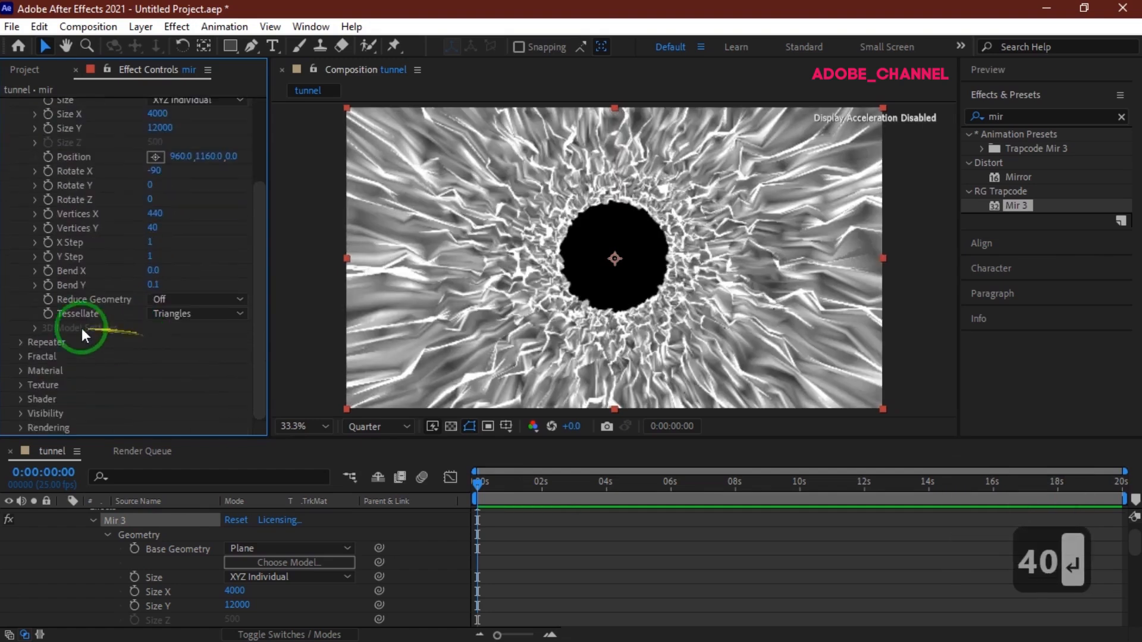
{"action": "left_click", "coordinate": [22, 355]}
{"action": "left_click", "coordinate": [151, 330]}
{"action": "left_click", "coordinate": [151, 331]}
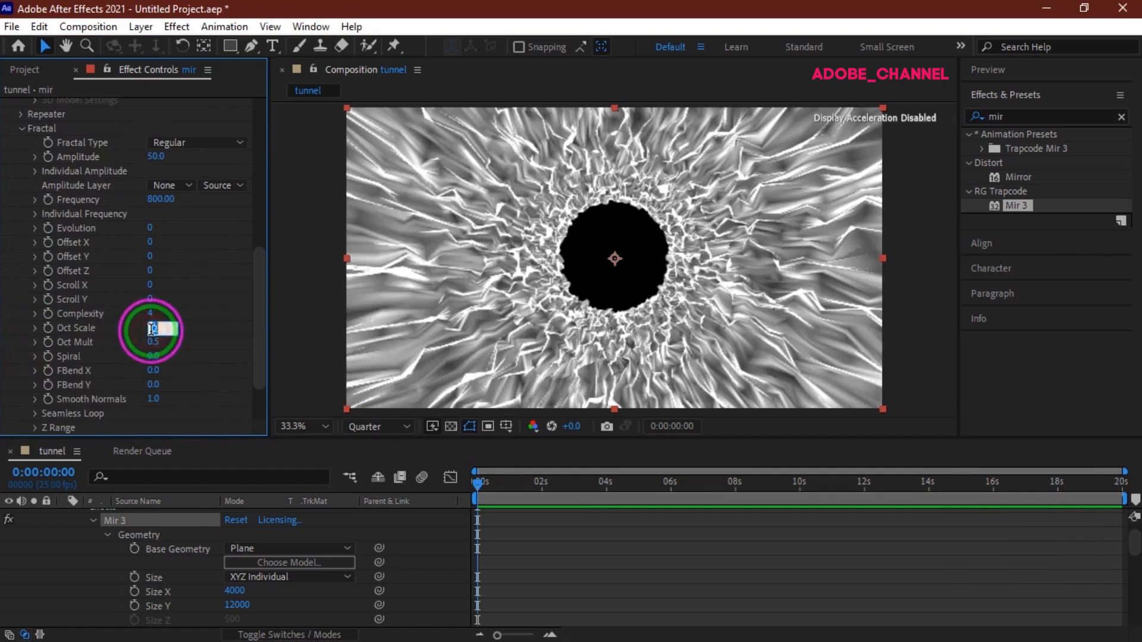
{"action": "type", "text": "2.5"}
{"action": "key", "text": "Return"}
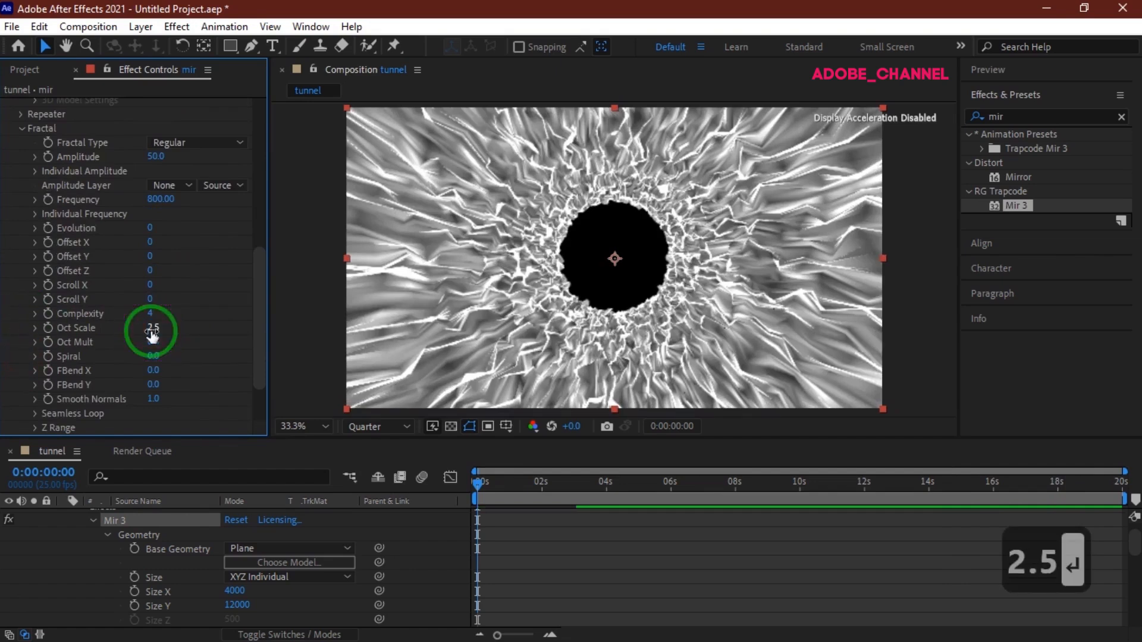
{"action": "left_click", "coordinate": [151, 342]}
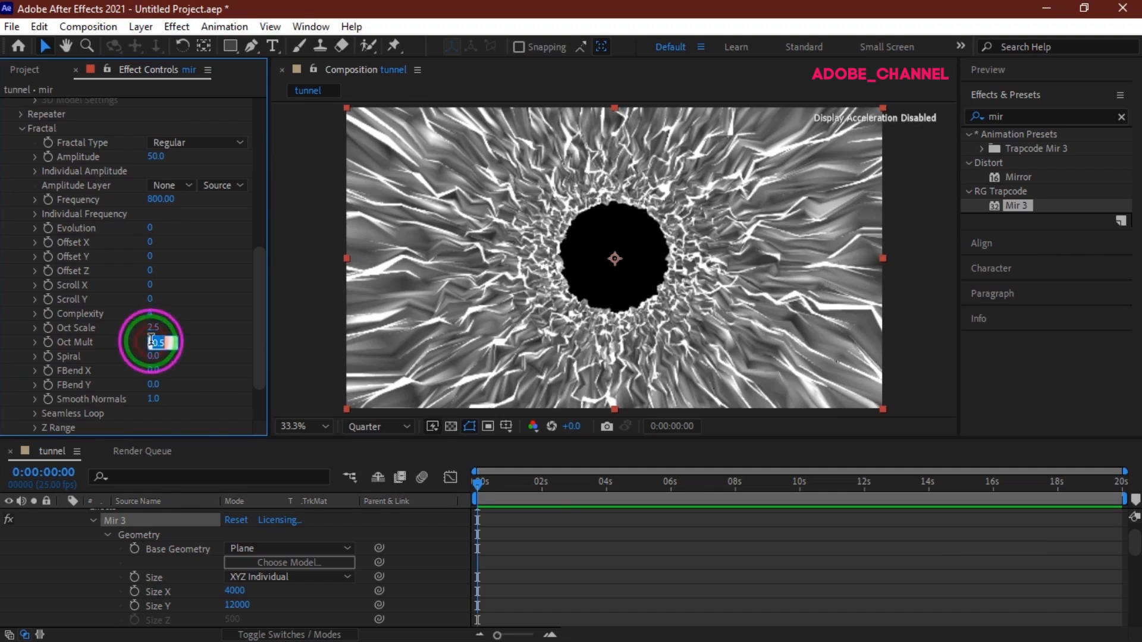
{"action": "type", "text": "0.8"}
{"action": "key", "text": "Return"}
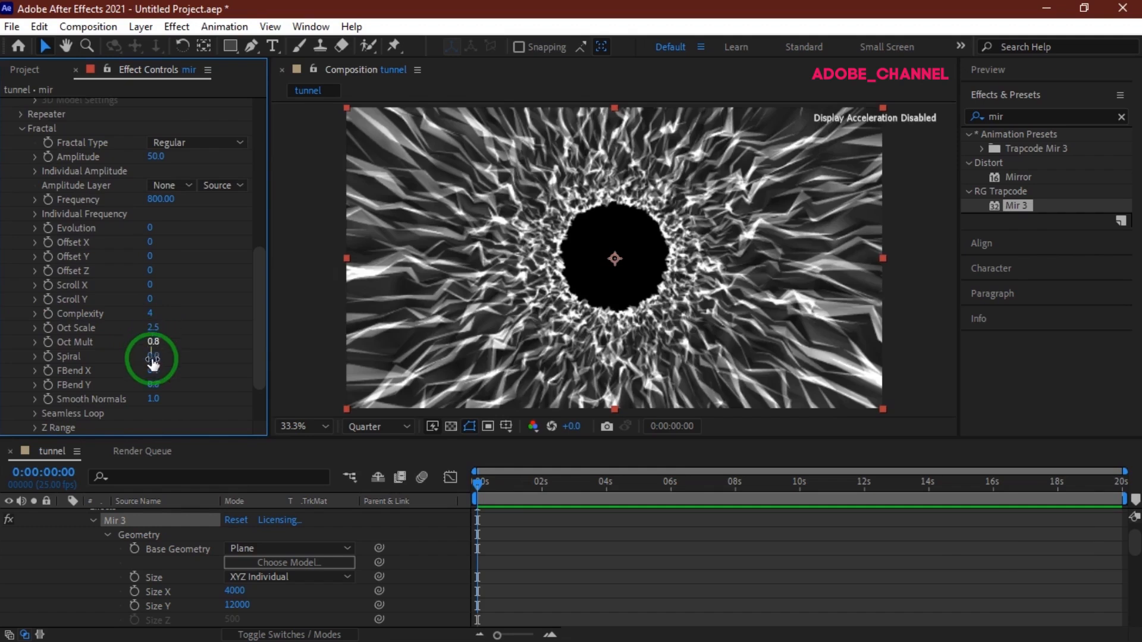
- Set the fractal's Smooth Normals to 50 and its Frequency to 520
{"action": "left_click", "coordinate": [154, 402]}
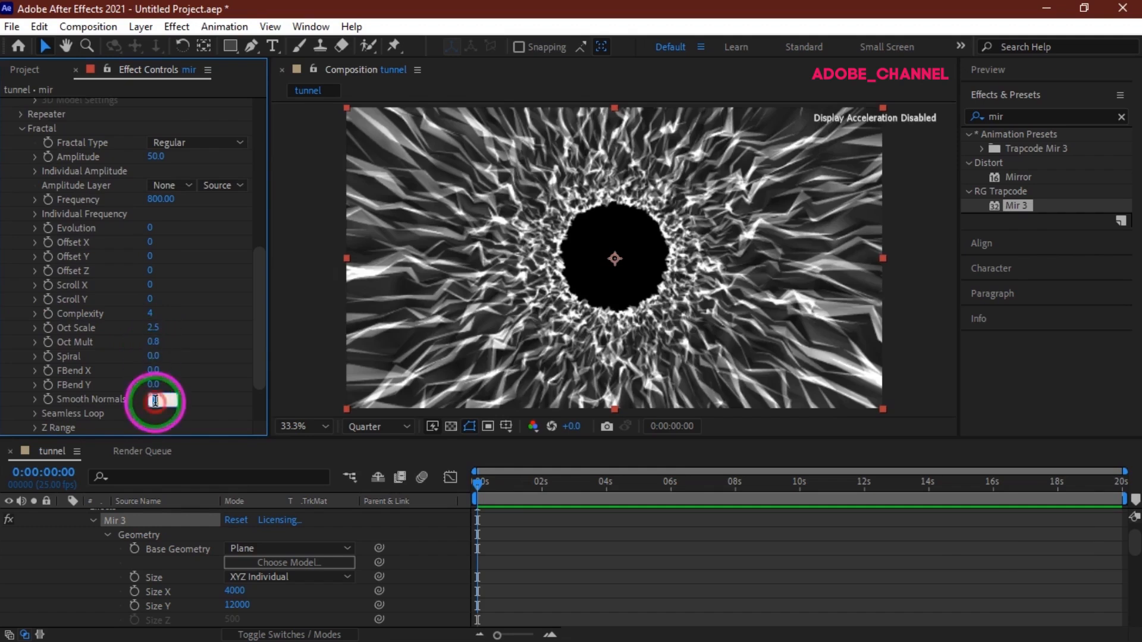
{"action": "type", "text": "50"}
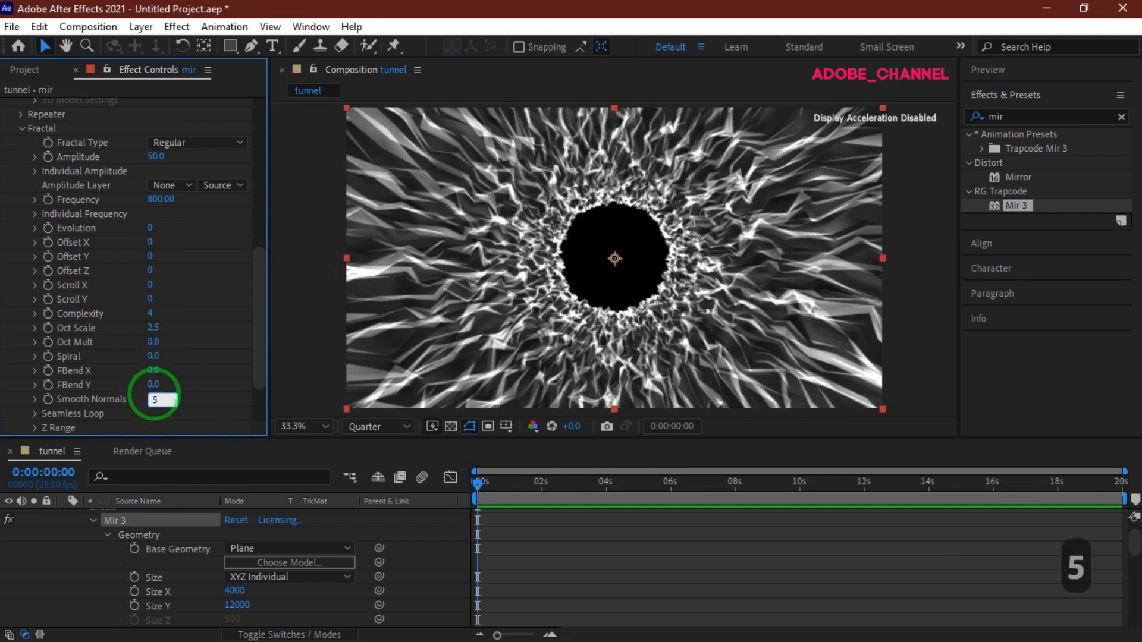
{"action": "key", "text": "Return"}
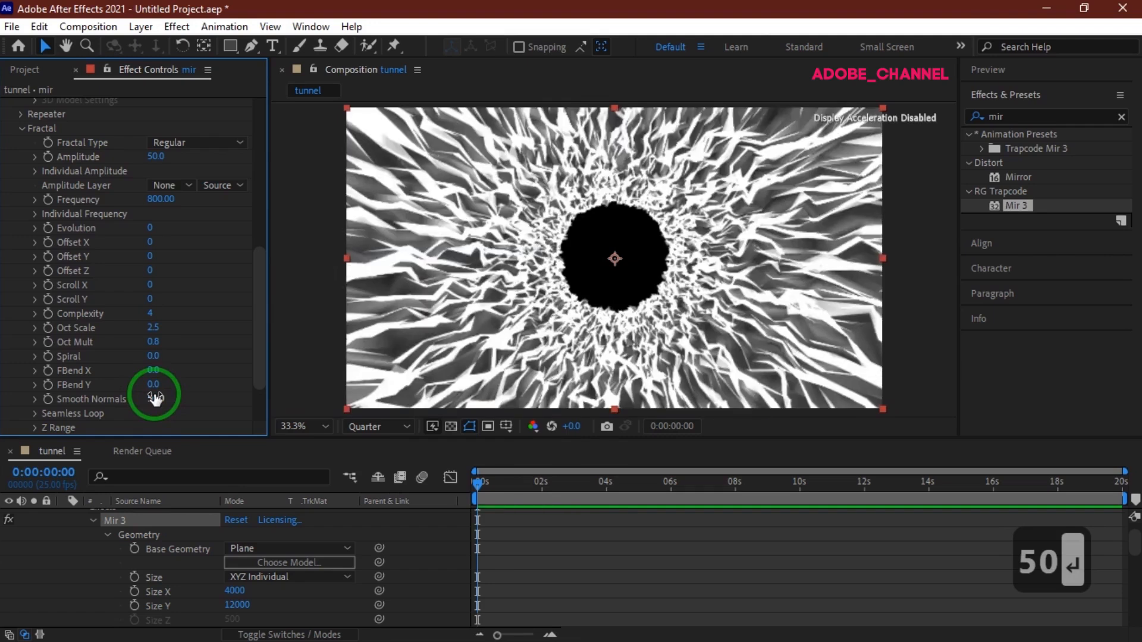
{"action": "left_click", "coordinate": [152, 202]}
{"action": "type", "text": "520"}
{"action": "key", "text": "Return"}
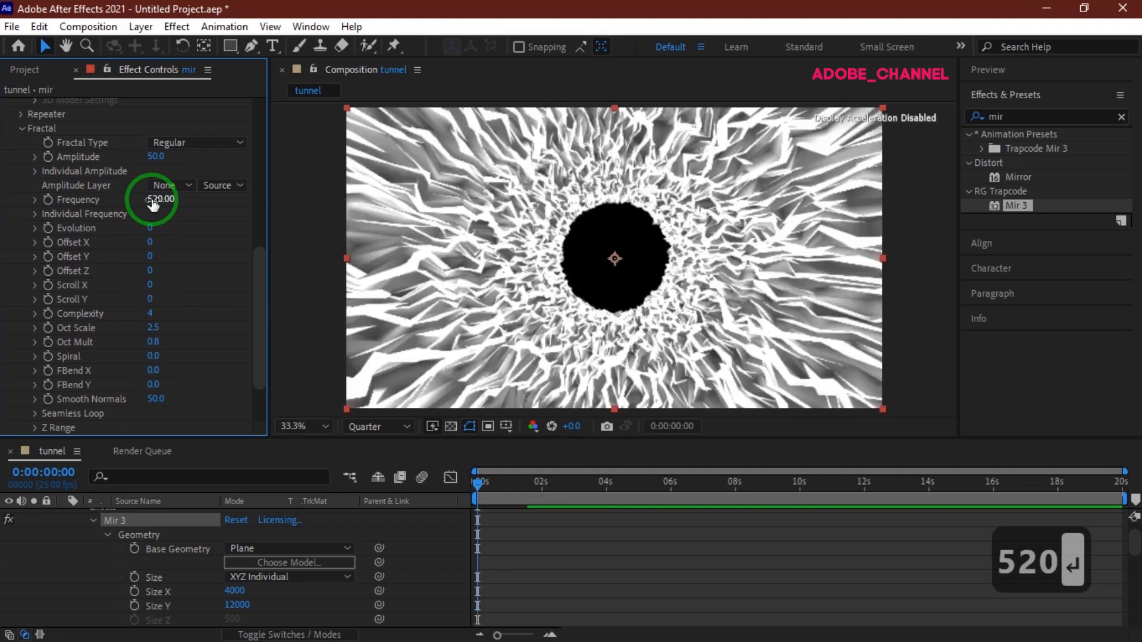
- Set the Mir 3 fractal type to Multi and drive the fractal's Scroll Y with the expression time*1000
{"action": "left_click", "coordinate": [233, 144]}
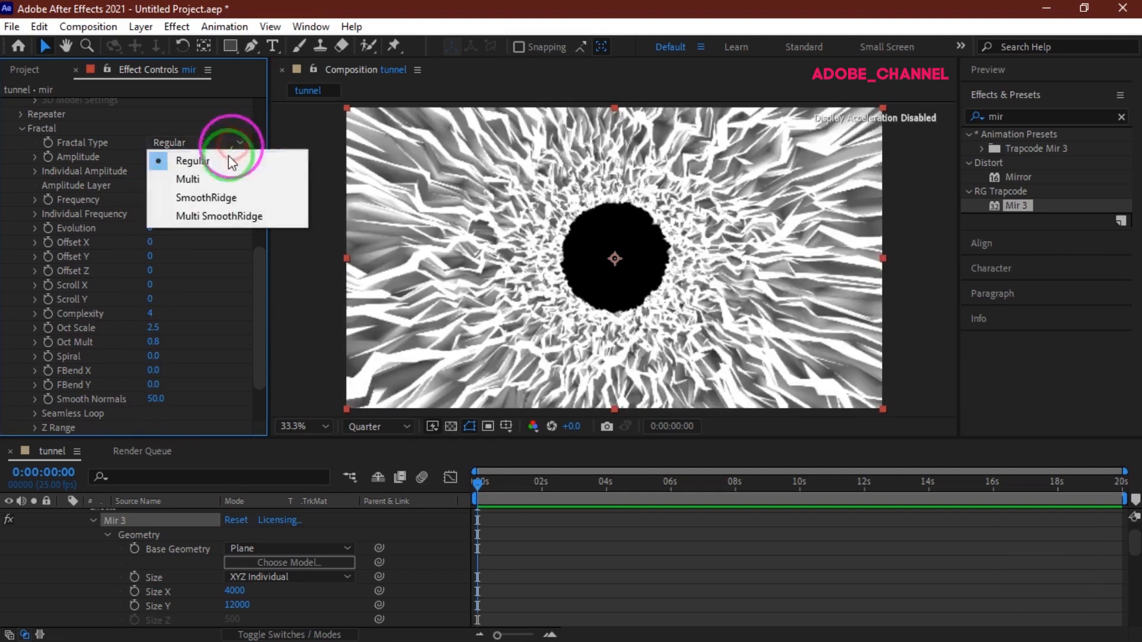
{"action": "left_click", "coordinate": [203, 179]}
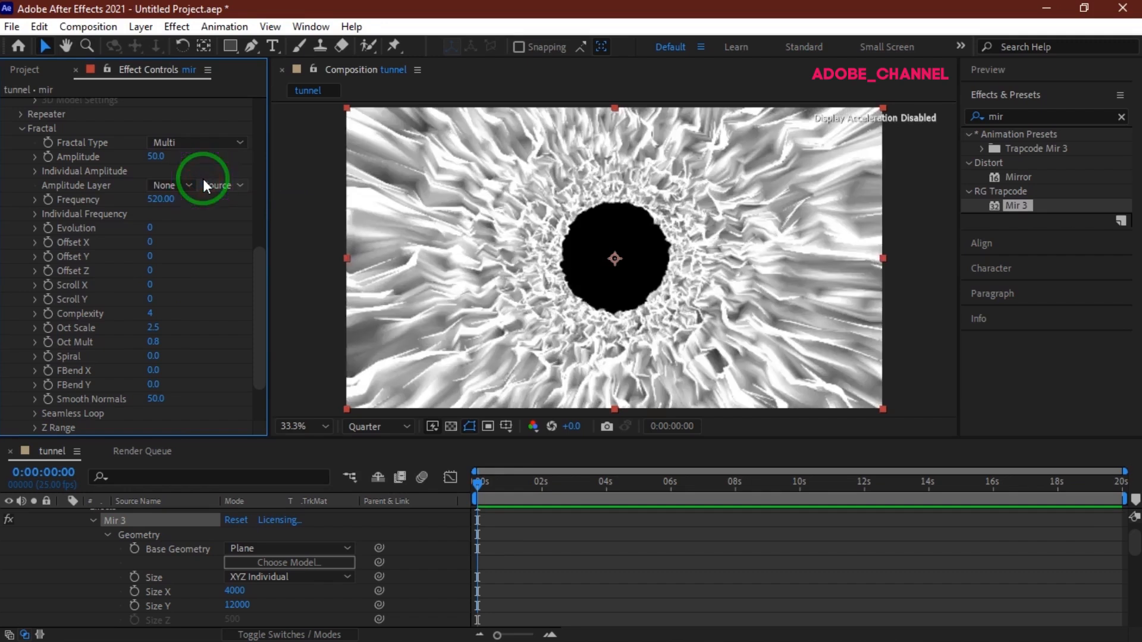
{"action": "left_click", "coordinate": [50, 300], "text": "alt"}
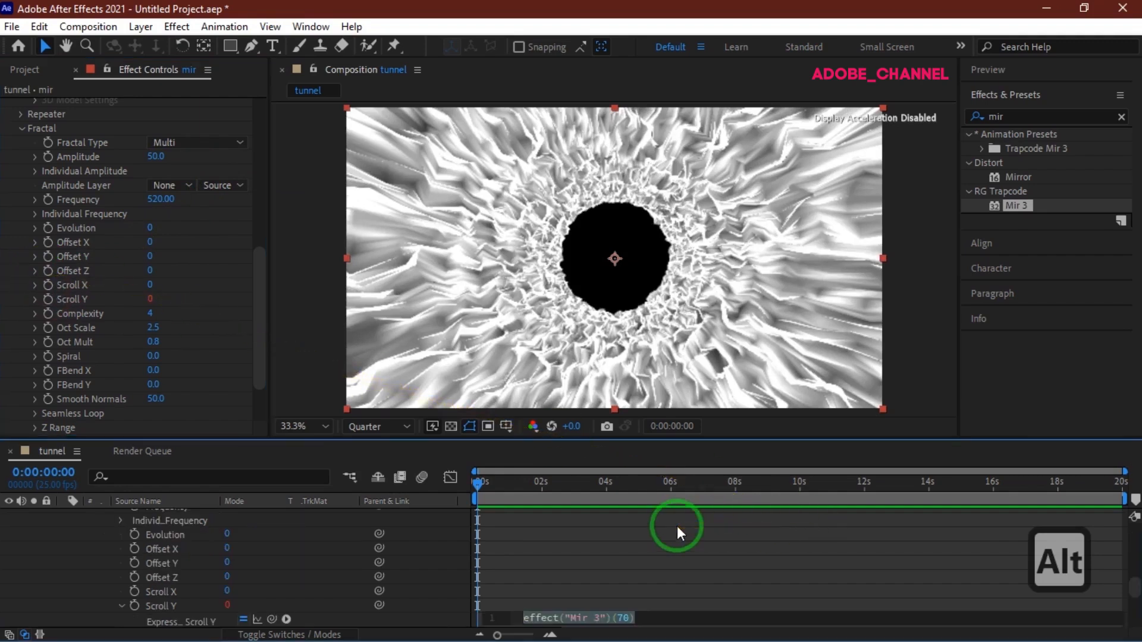
{"action": "type", "text": "tim"}
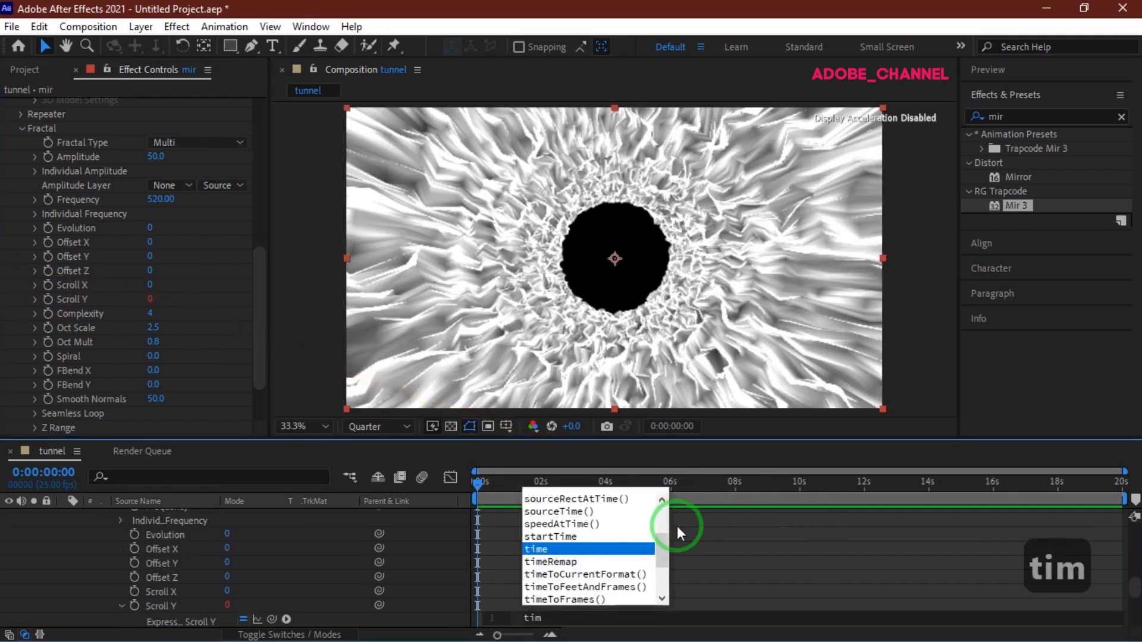
{"action": "type", "text": "e*1"}
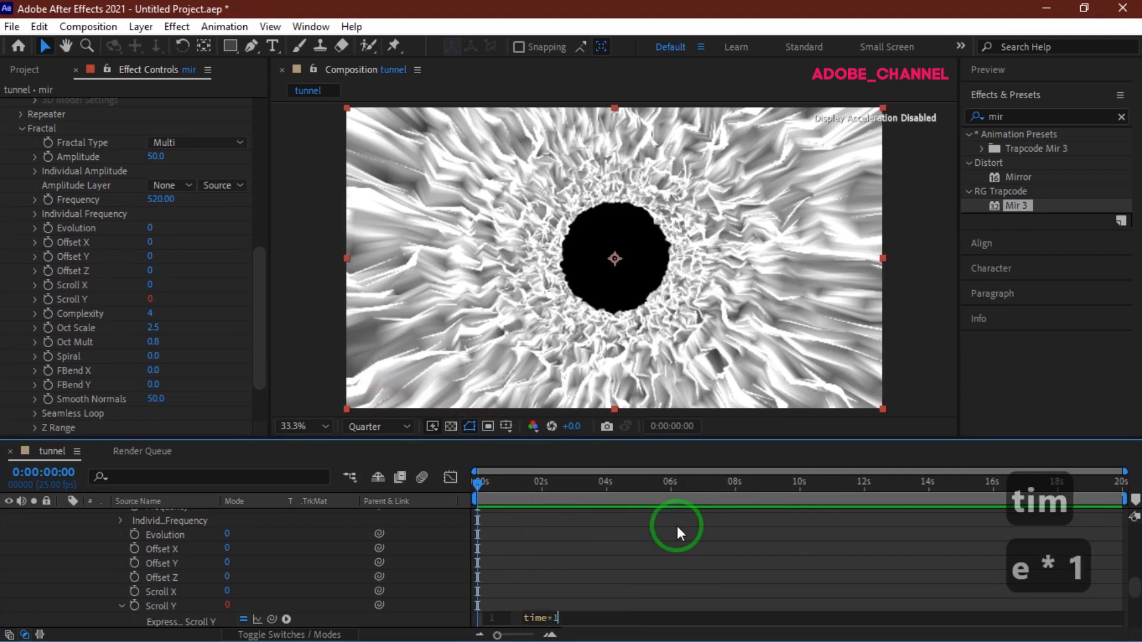
{"action": "type", "text": "000"}
{"action": "key", "text": "Return"}
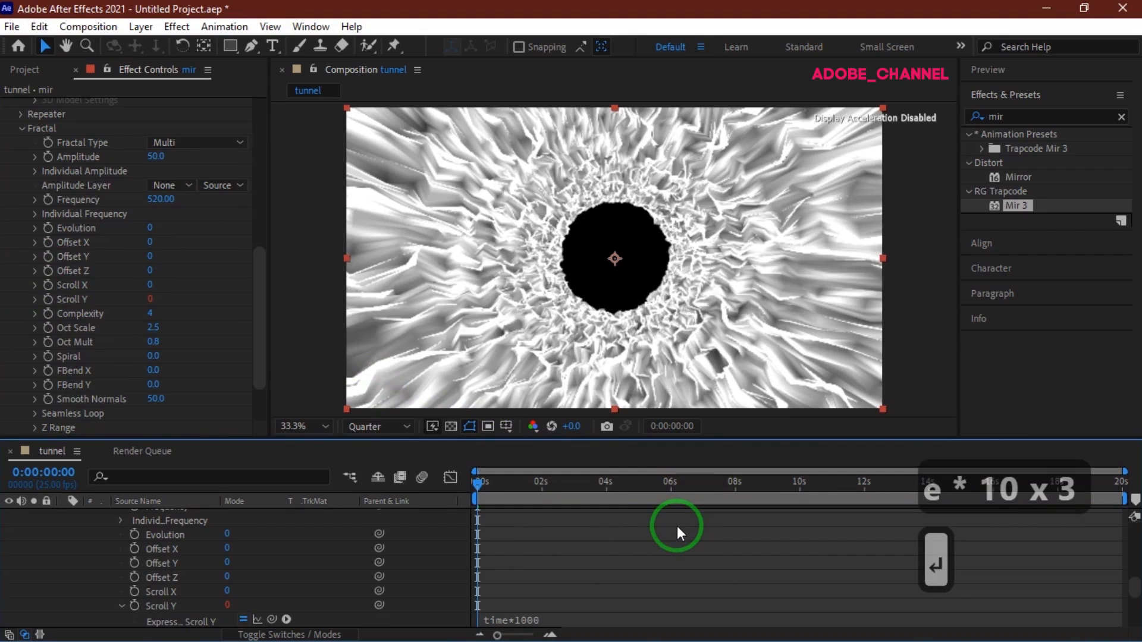
- In the Mir 3 Material settings, set Metal to 100% and Reflectivity to 60%
{"action": "scroll", "coordinate": [91, 334], "scroll_direction": "down", "scroll_amount": 3}
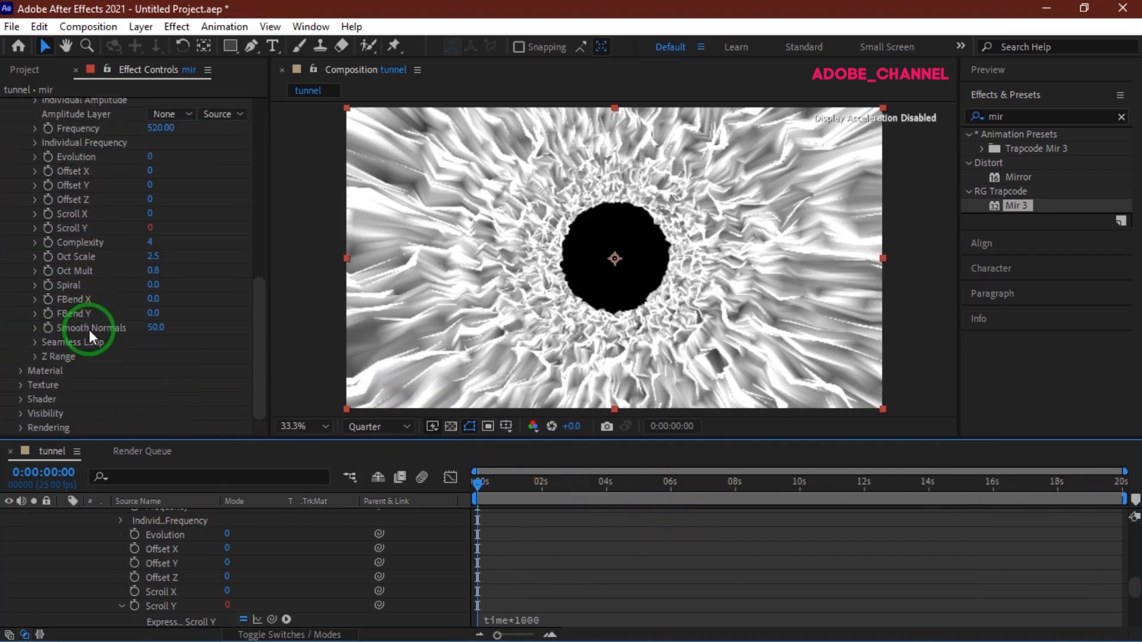
{"action": "left_click", "coordinate": [22, 370]}
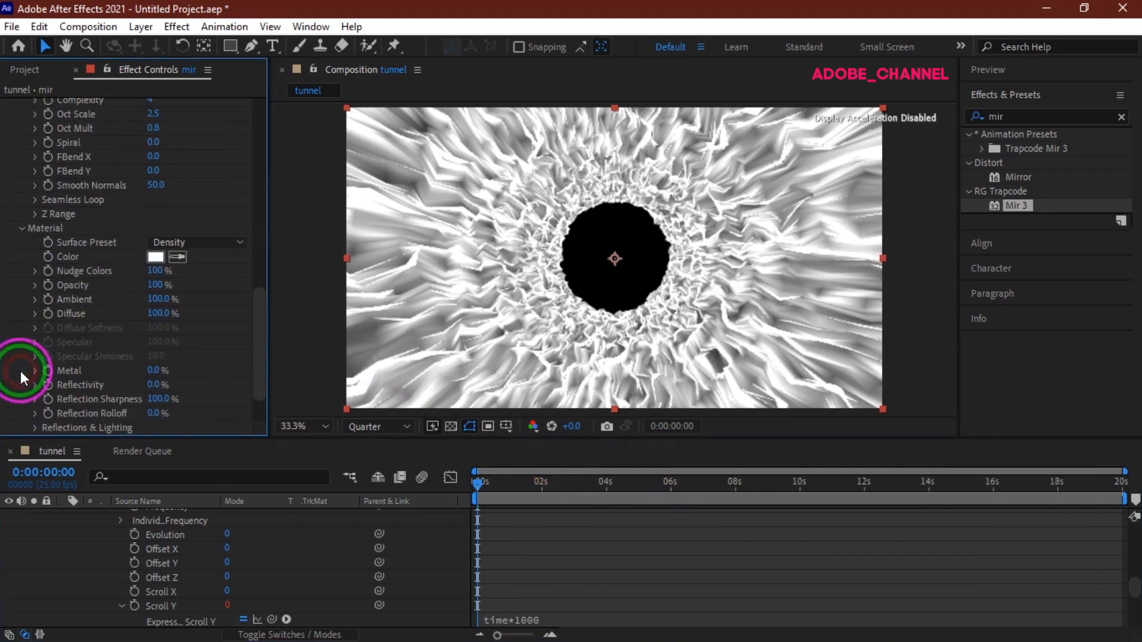
{"action": "left_click", "coordinate": [149, 372]}
{"action": "type", "text": "100"}
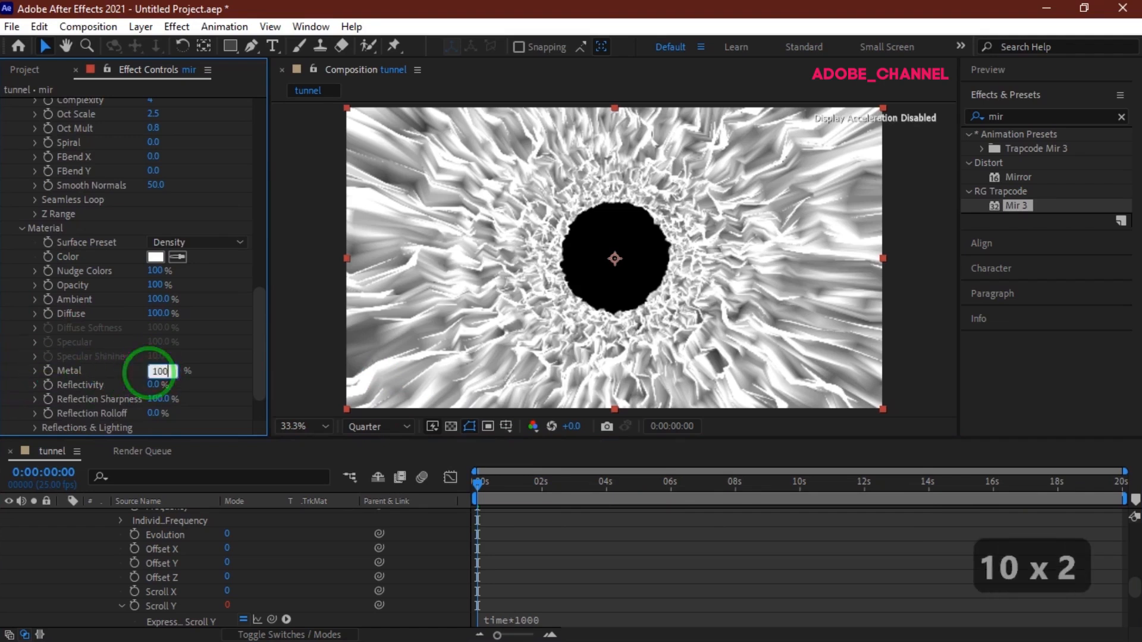
{"action": "key", "text": "Return"}
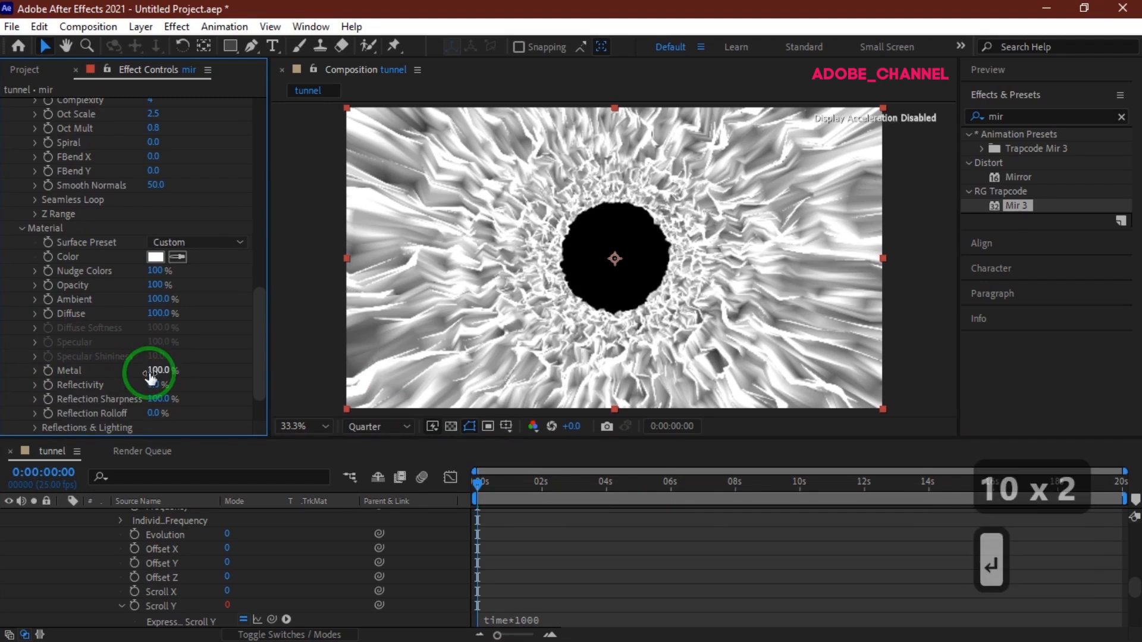
{"action": "left_click", "coordinate": [152, 385]}
{"action": "type", "text": "60"}
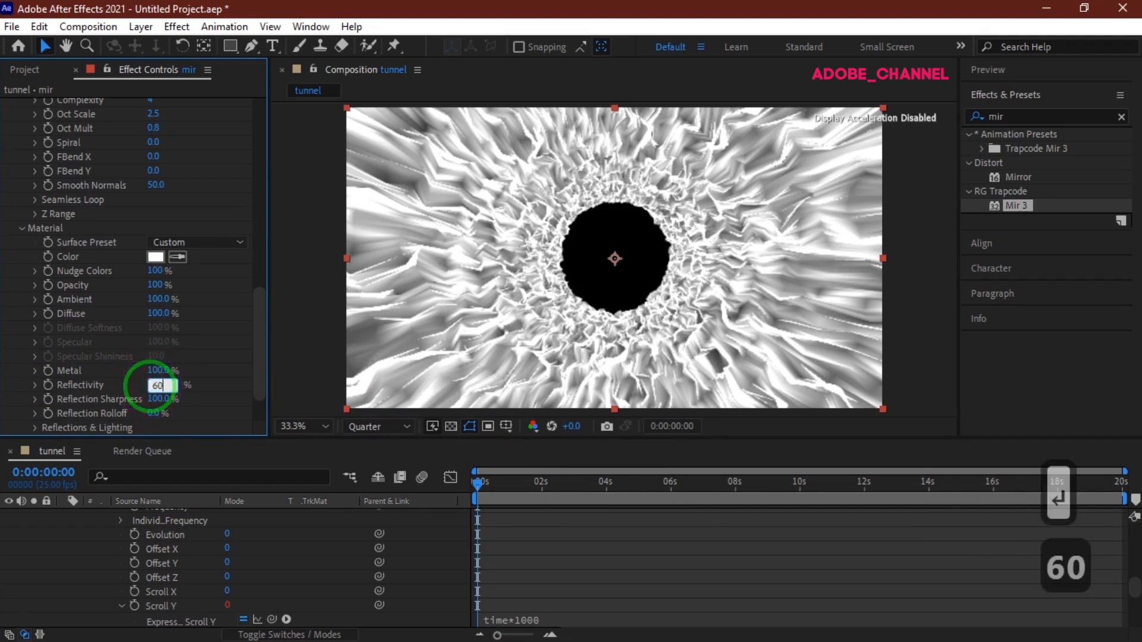
{"action": "key", "text": "Return"}
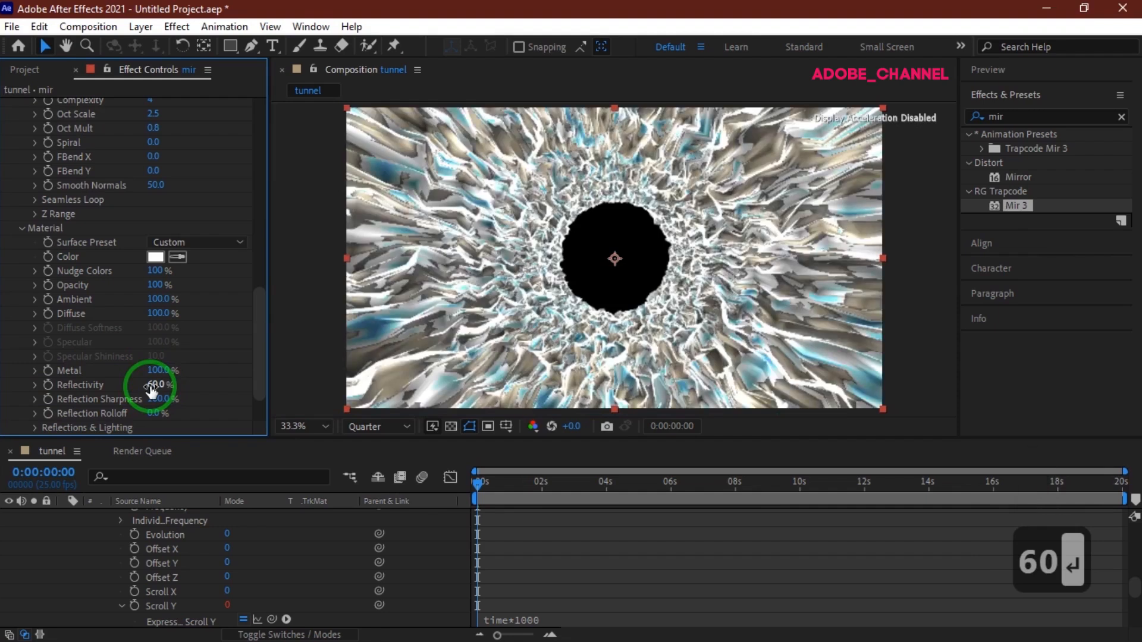
- Collapse the mir layer's properties and add a two-node camera with the 50mm preset to the tunnel composition
{"action": "scroll", "coordinate": [127, 497], "scroll_direction": "up", "scroll_amount": 10}
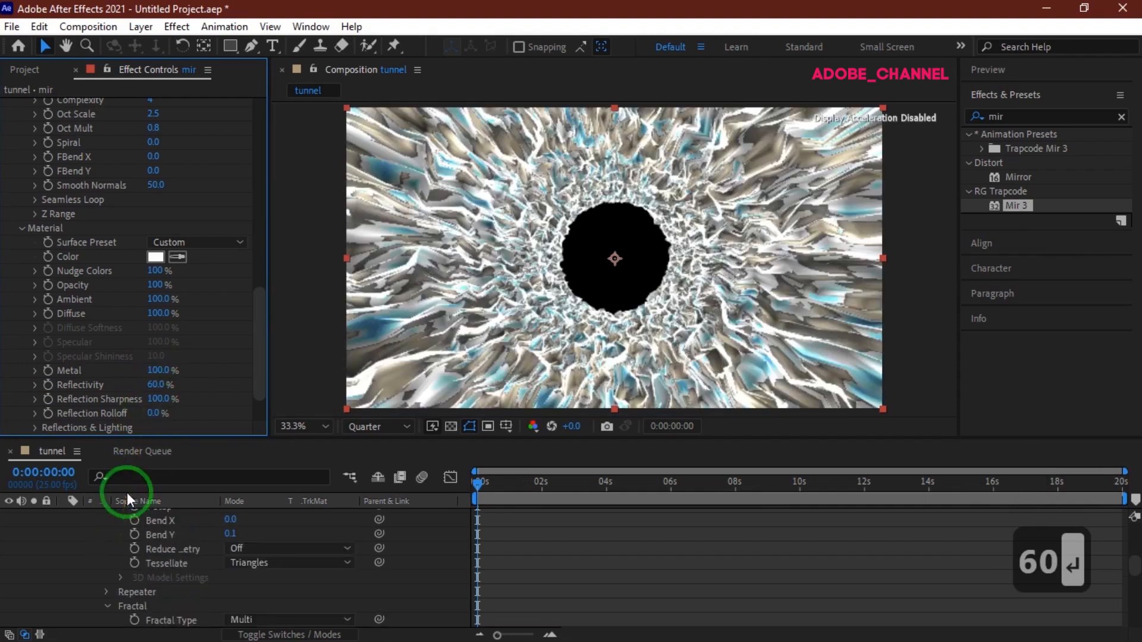
{"action": "scroll", "coordinate": [112, 544], "scroll_direction": "up", "scroll_amount": 3}
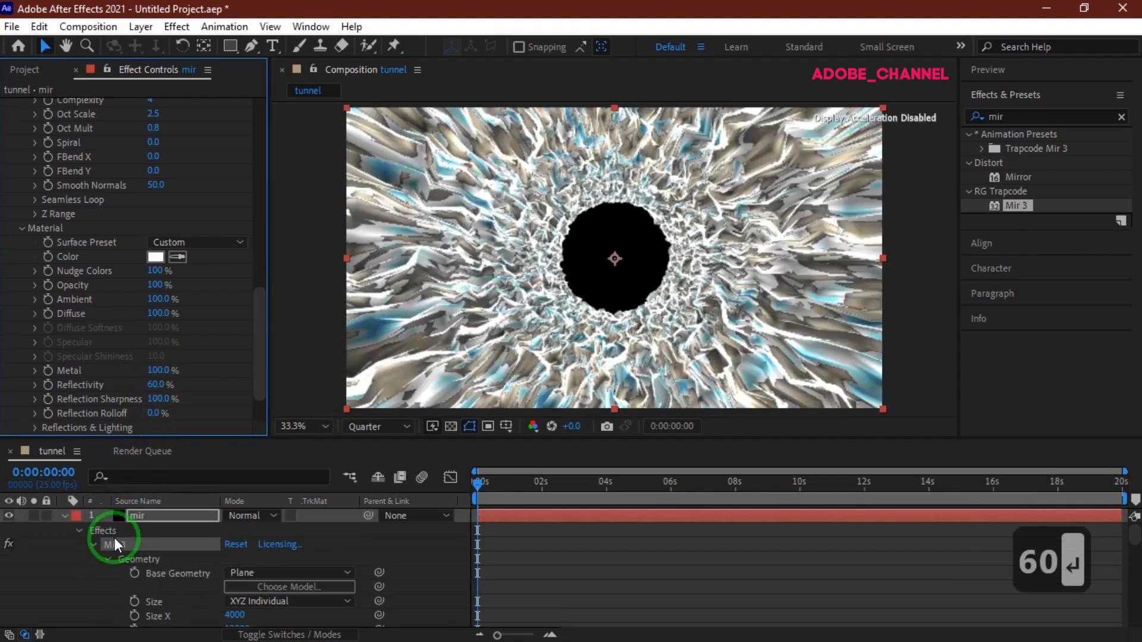
{"action": "left_click", "coordinate": [63, 516]}
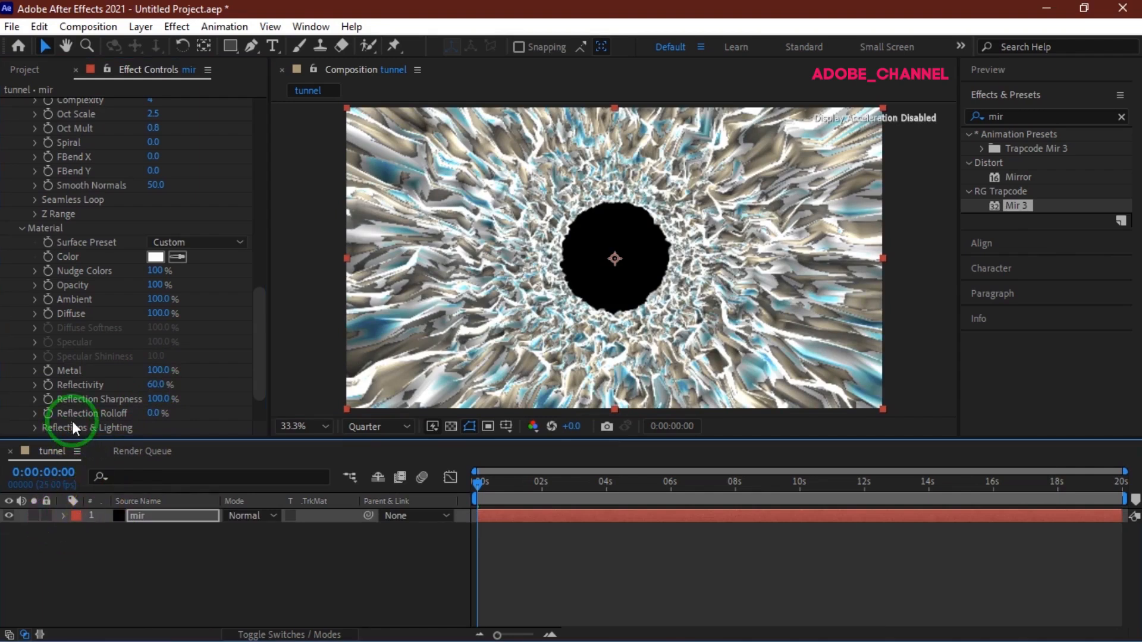
{"action": "right_click", "coordinate": [180, 558]}
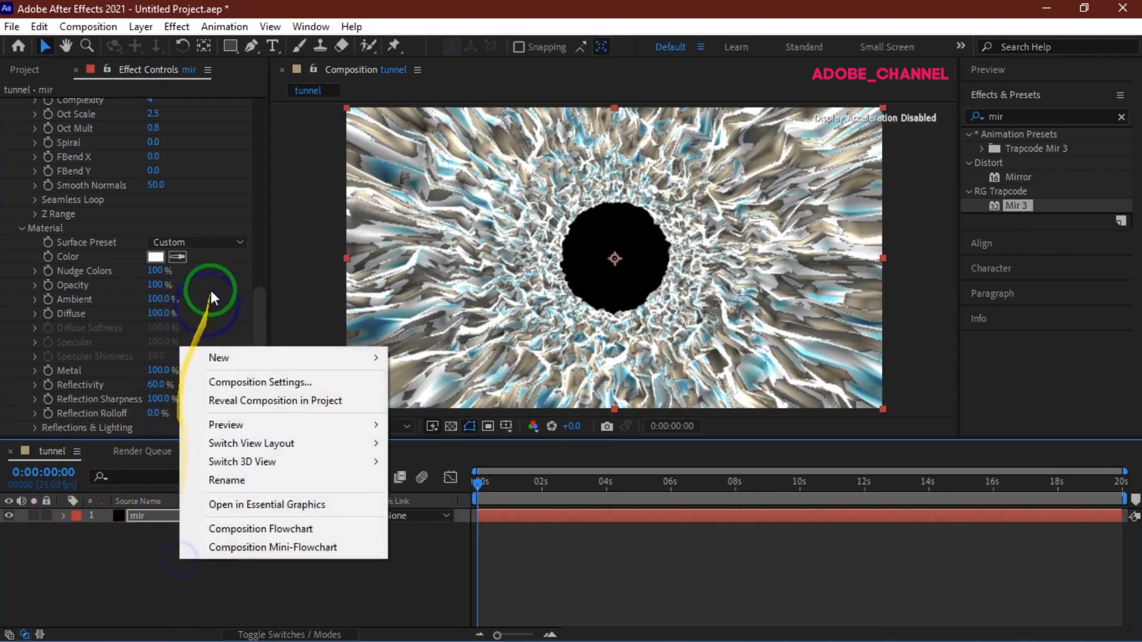
{"action": "mouse_move", "coordinate": [230, 361]}
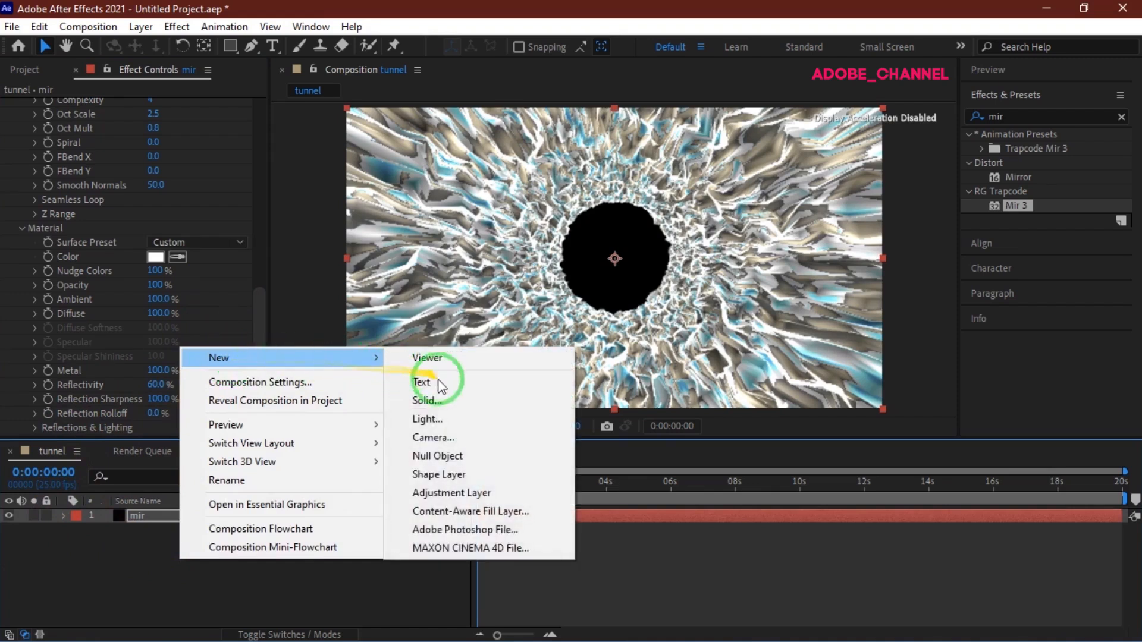
{"action": "left_click", "coordinate": [437, 439]}
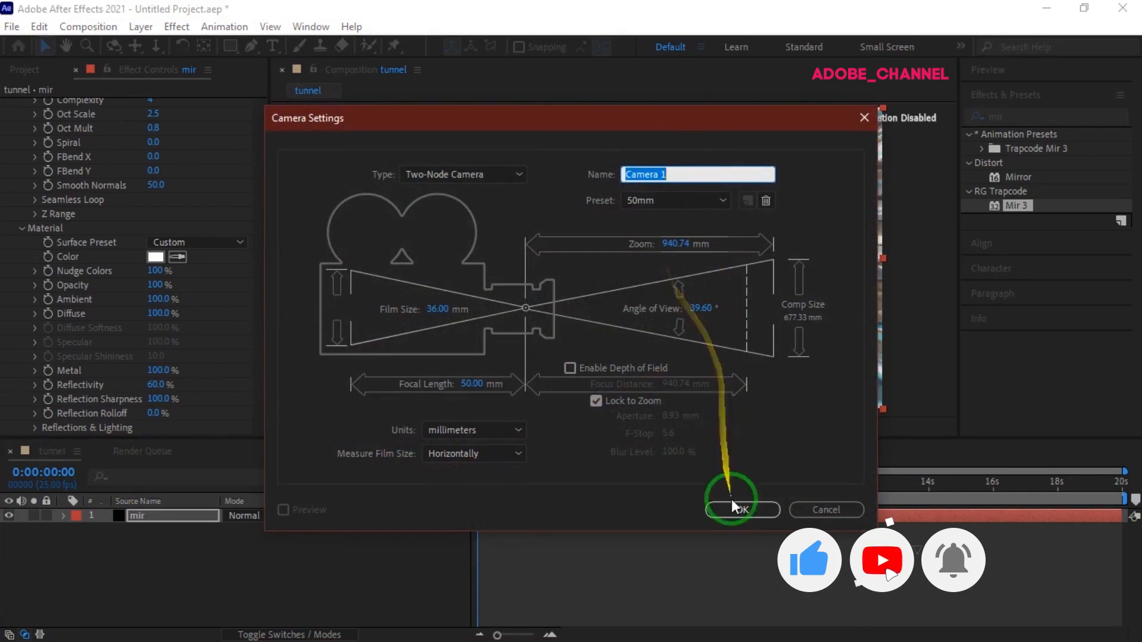
{"action": "left_click", "coordinate": [742, 510]}
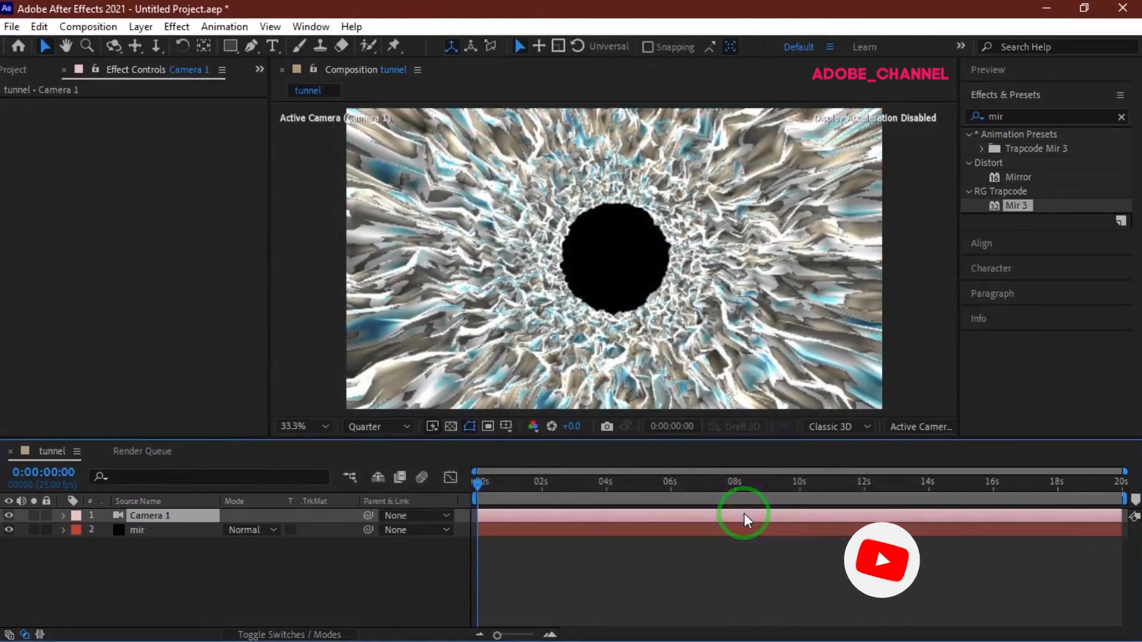
- Set the camera's Zoom to 1000 pixels in its Camera Options, and collapse the camera layer's properties
{"action": "left_click", "coordinate": [62, 515]}
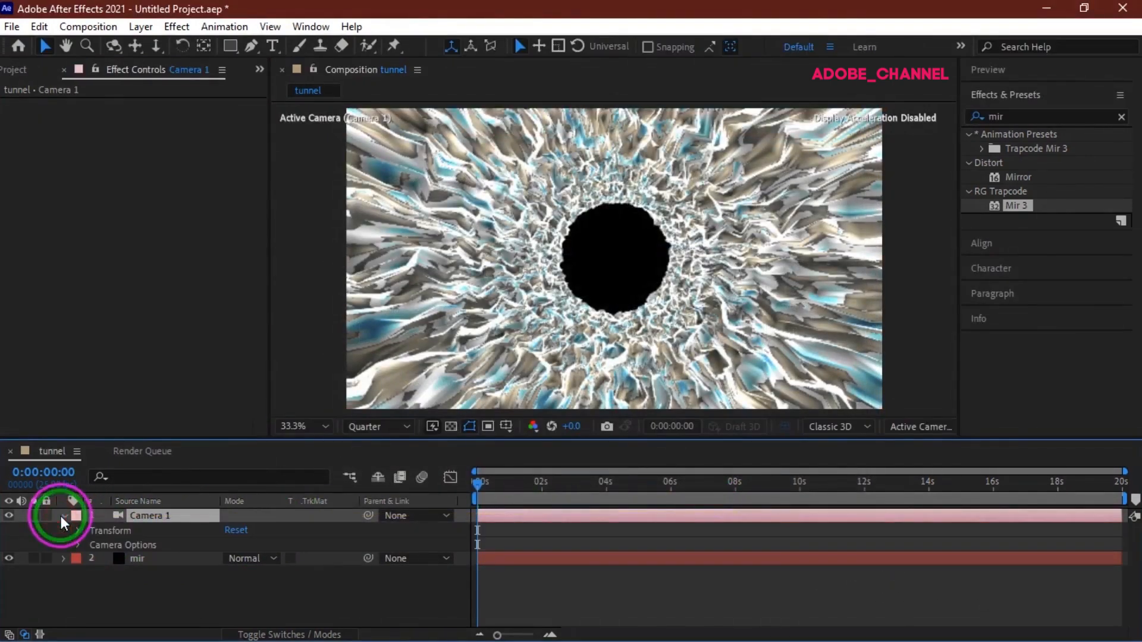
{"action": "left_click", "coordinate": [79, 545]}
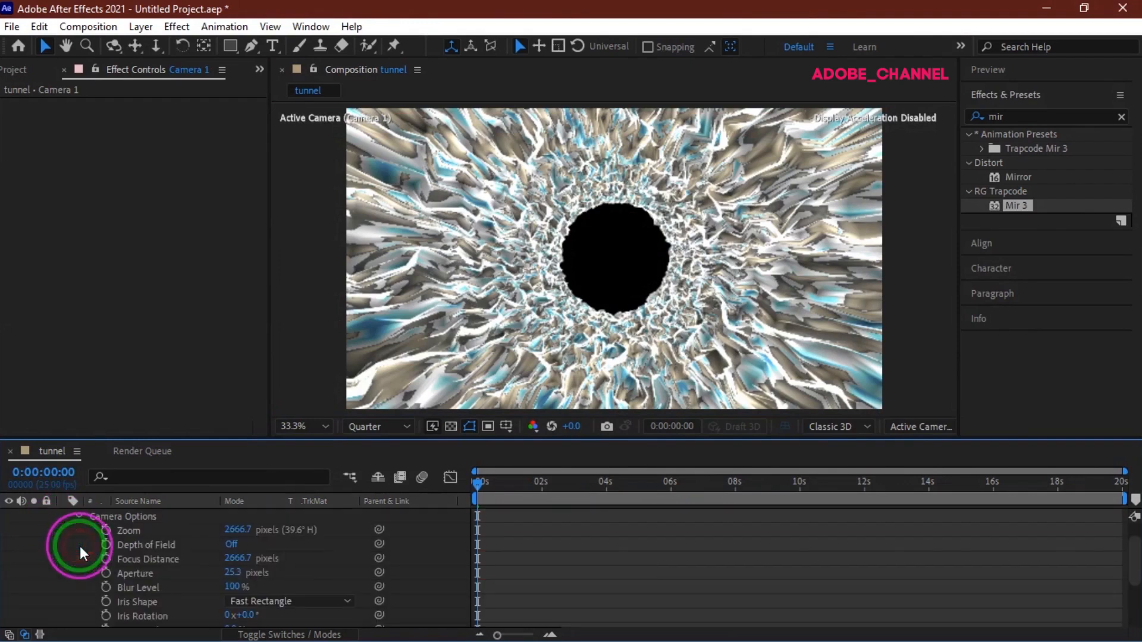
{"action": "left_click", "coordinate": [237, 531]}
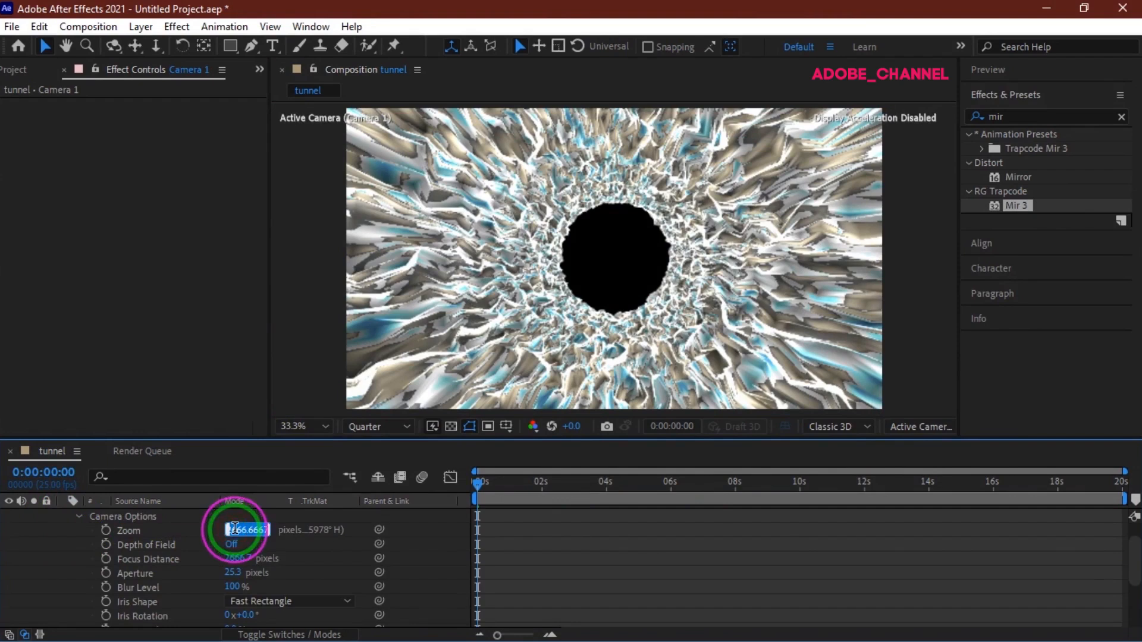
{"action": "type", "text": "1000"}
{"action": "key", "text": "Return"}
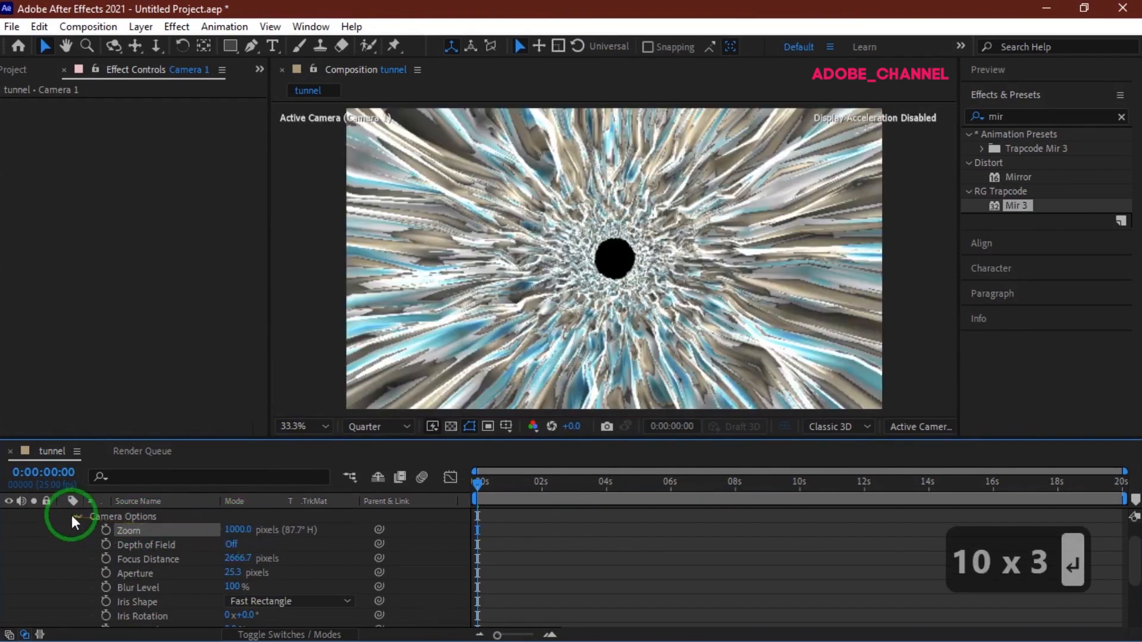
{"action": "left_click", "coordinate": [73, 515]}
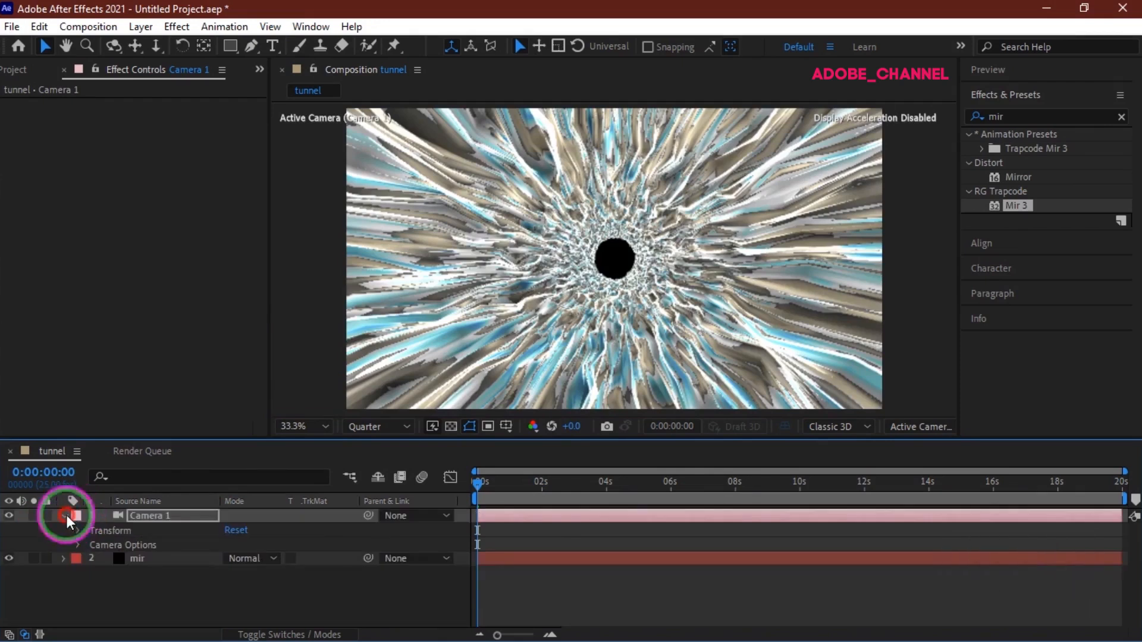
{"action": "left_click", "coordinate": [65, 515]}
- Add a new adjustment layer above the camera in the tunnel composition
{"action": "right_click", "coordinate": [145, 580]}
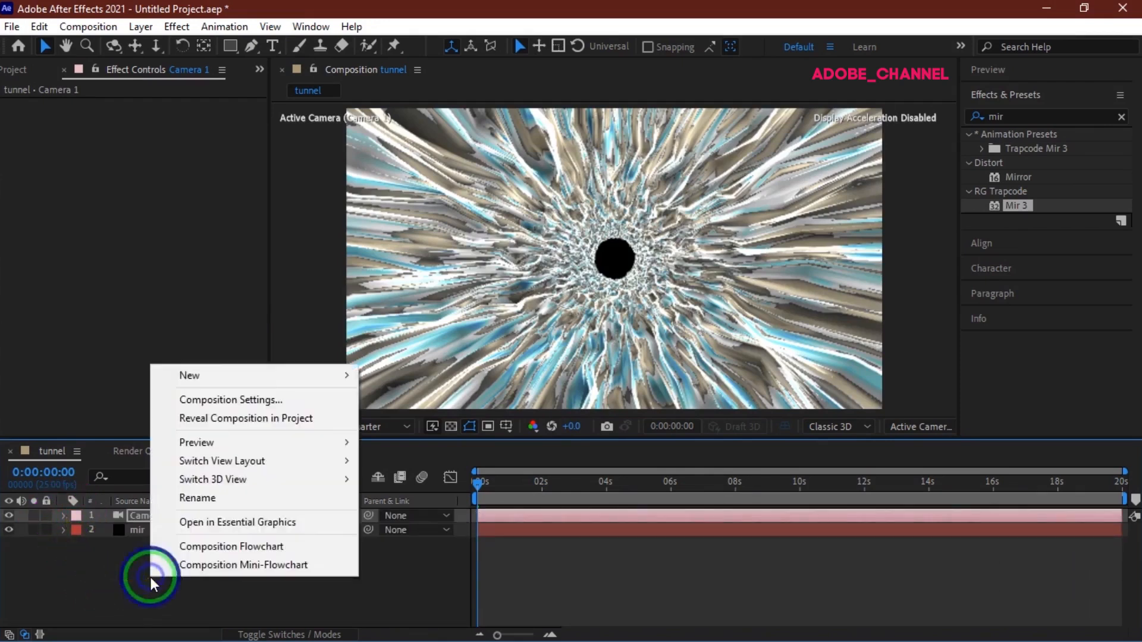
{"action": "mouse_move", "coordinate": [204, 375]}
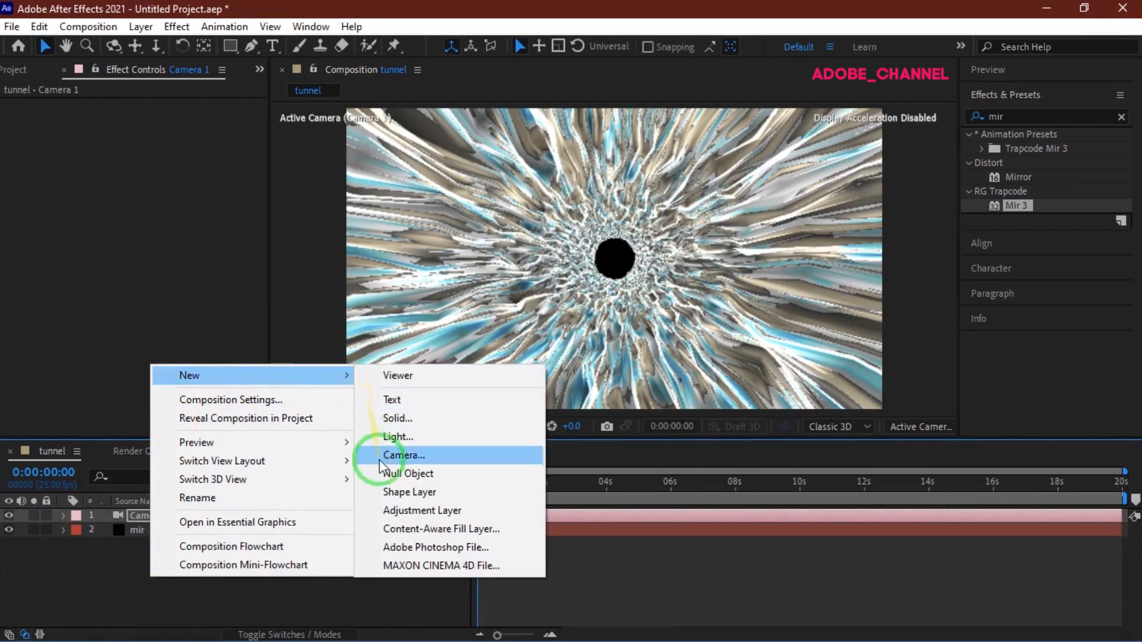
{"action": "left_click", "coordinate": [388, 510]}
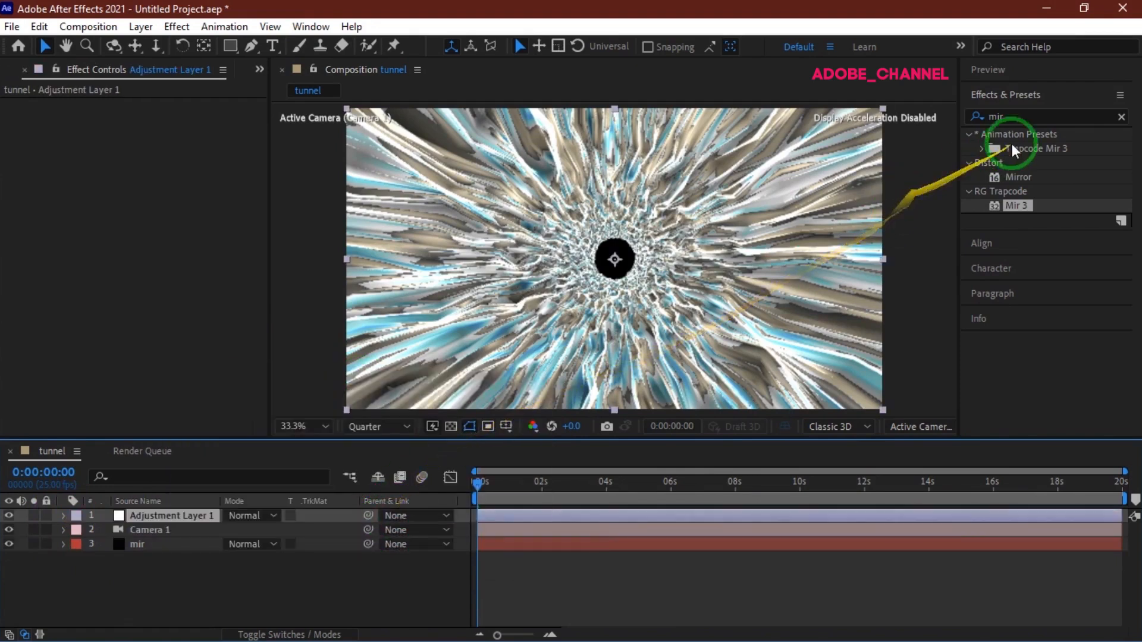
- Search the effects for "vc" and apply VC Color Vibrance to the adjustment layer
{"action": "left_click", "coordinate": [1023, 112]}
{"action": "double_click", "coordinate": [1023, 112]}
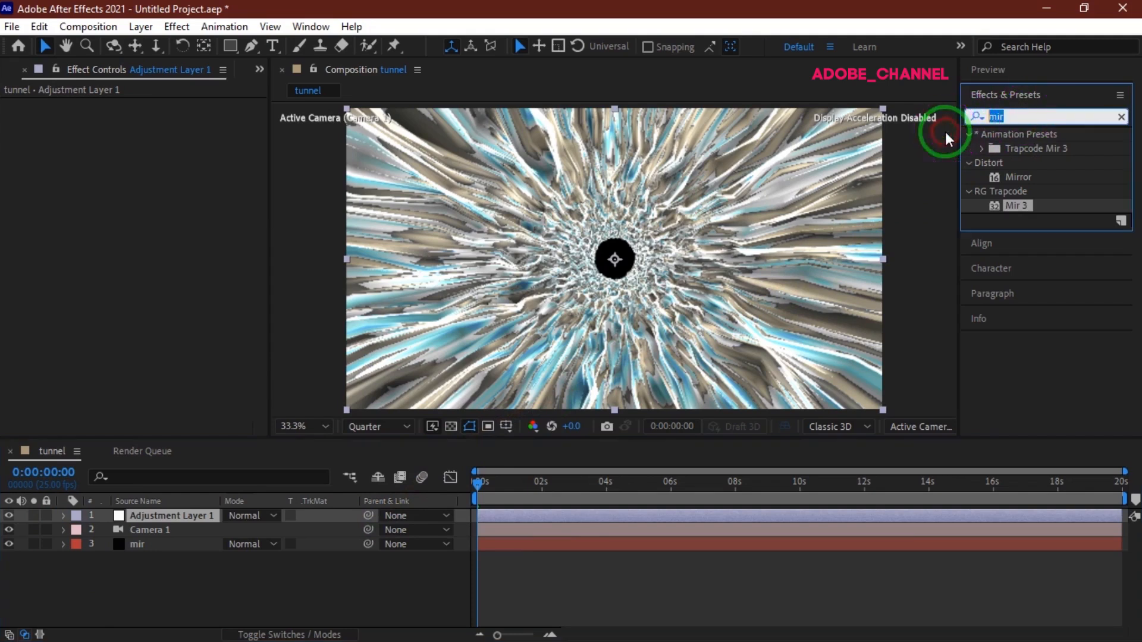
{"action": "type", "text": "vc"}
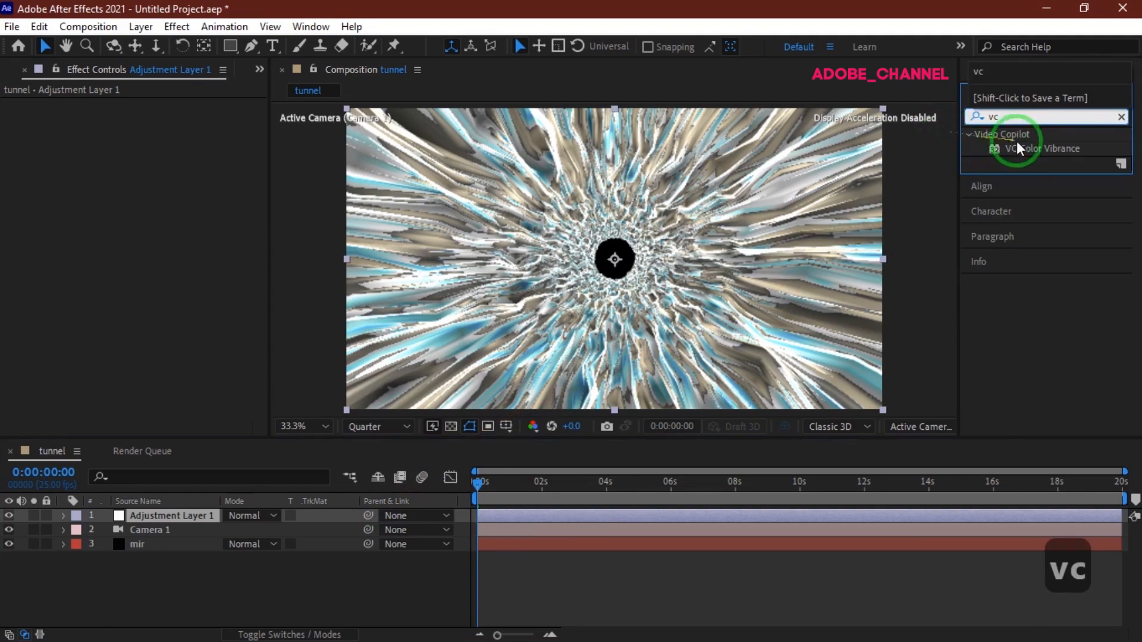
{"action": "left_click", "coordinate": [1033, 151]}
{"action": "double_click", "coordinate": [1034, 151]}
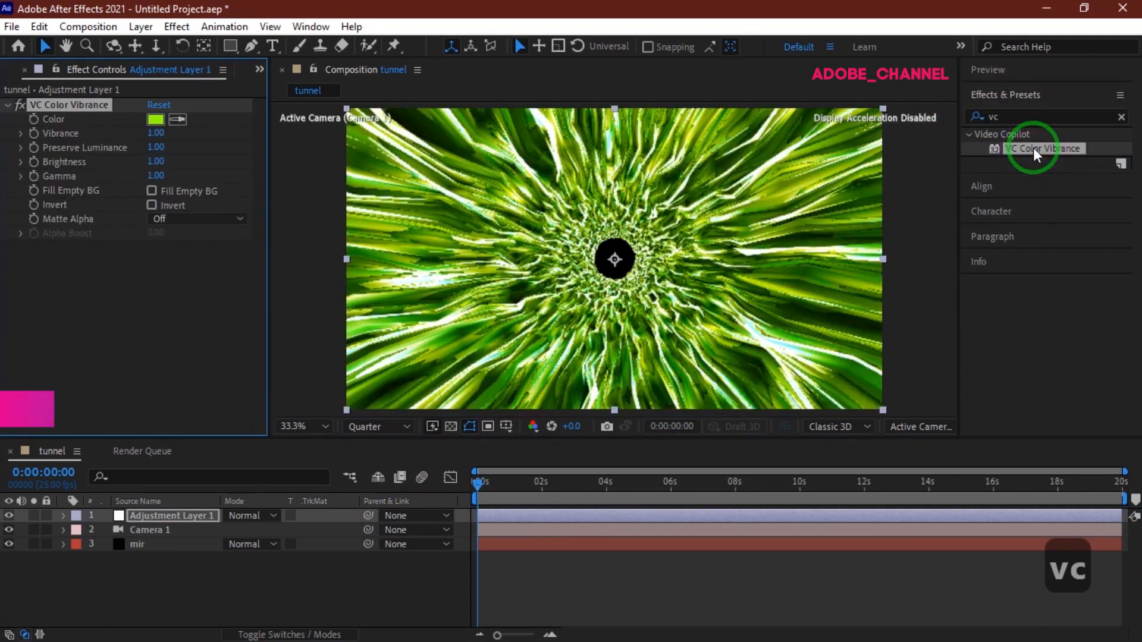
- Set the VC Color Vibrance effect's Vibrance to 2 and its Brightness to 2
{"action": "left_click", "coordinate": [154, 133]}
{"action": "type", "text": "2"}
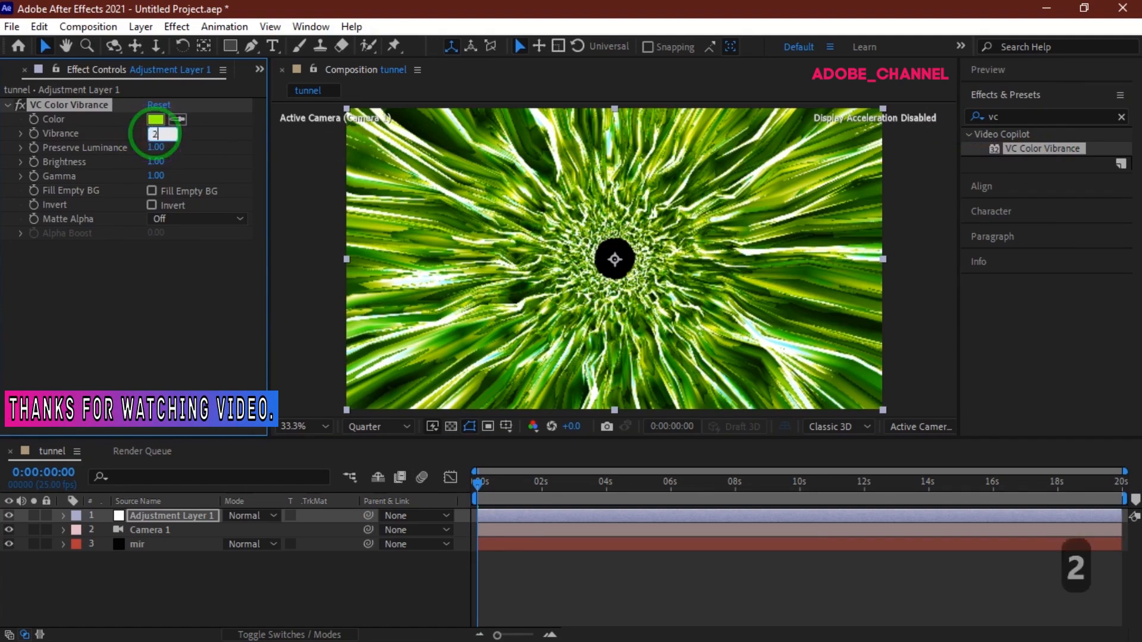
{"action": "key", "text": "Return"}
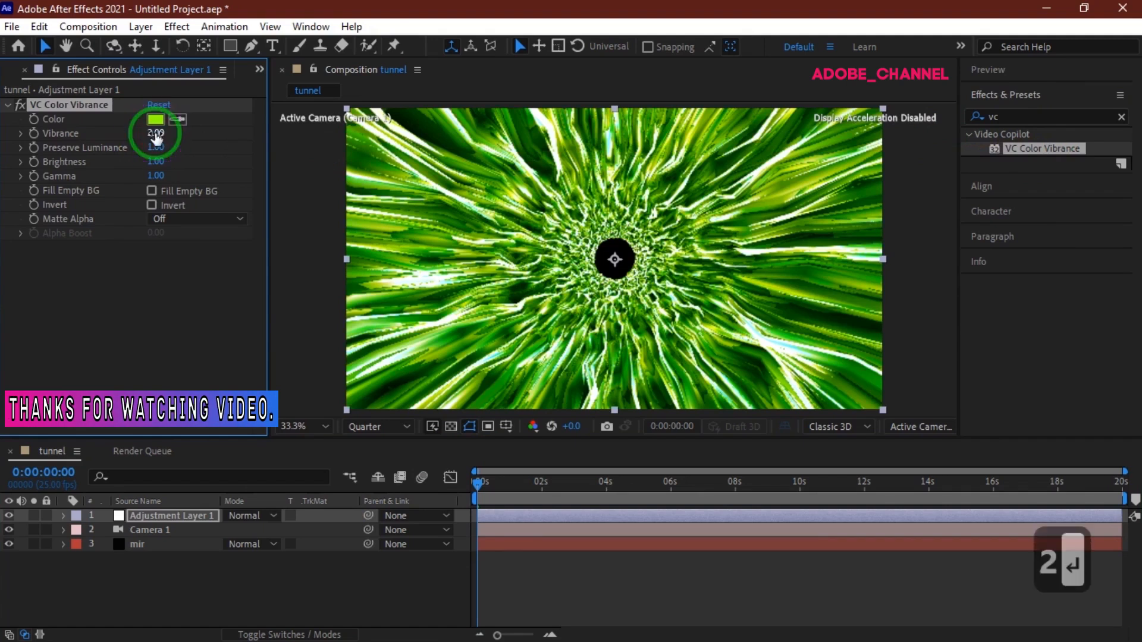
{"action": "left_click", "coordinate": [155, 161]}
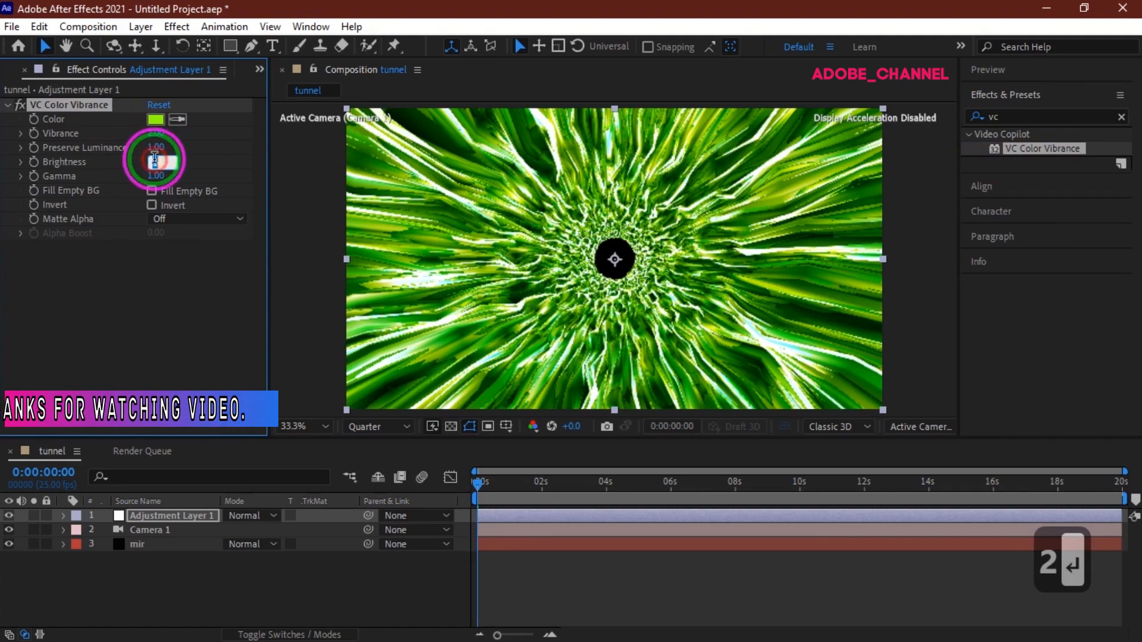
{"action": "type", "text": "2"}
{"action": "key", "text": "Return"}
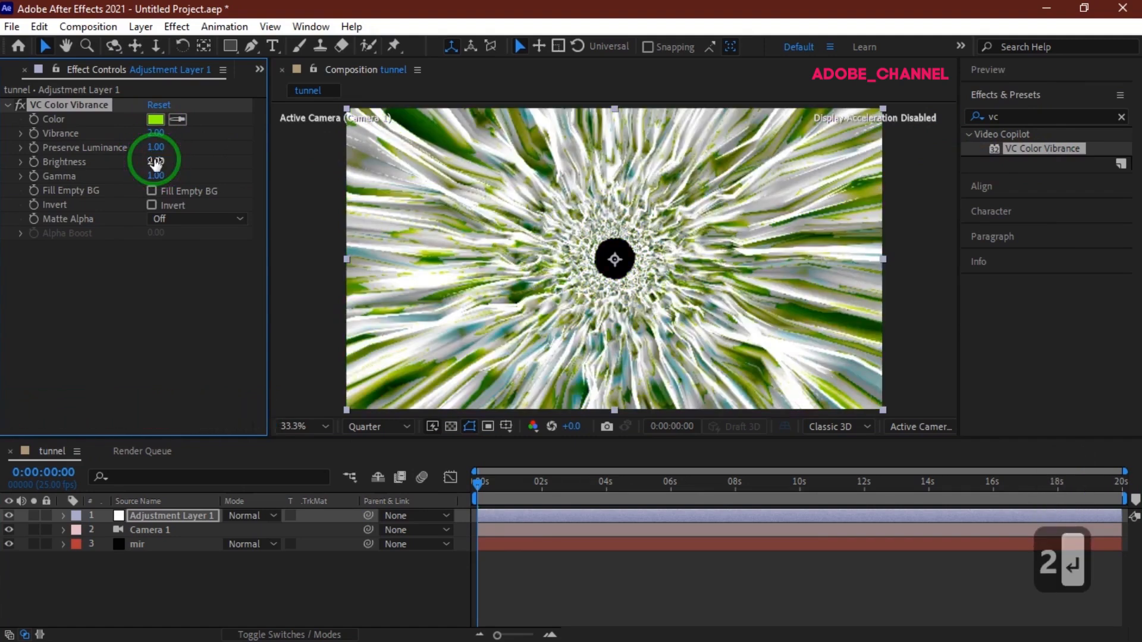
- Set the VC Color Vibrance effect's Gamma to 0.01
{"action": "left_click", "coordinate": [154, 176]}
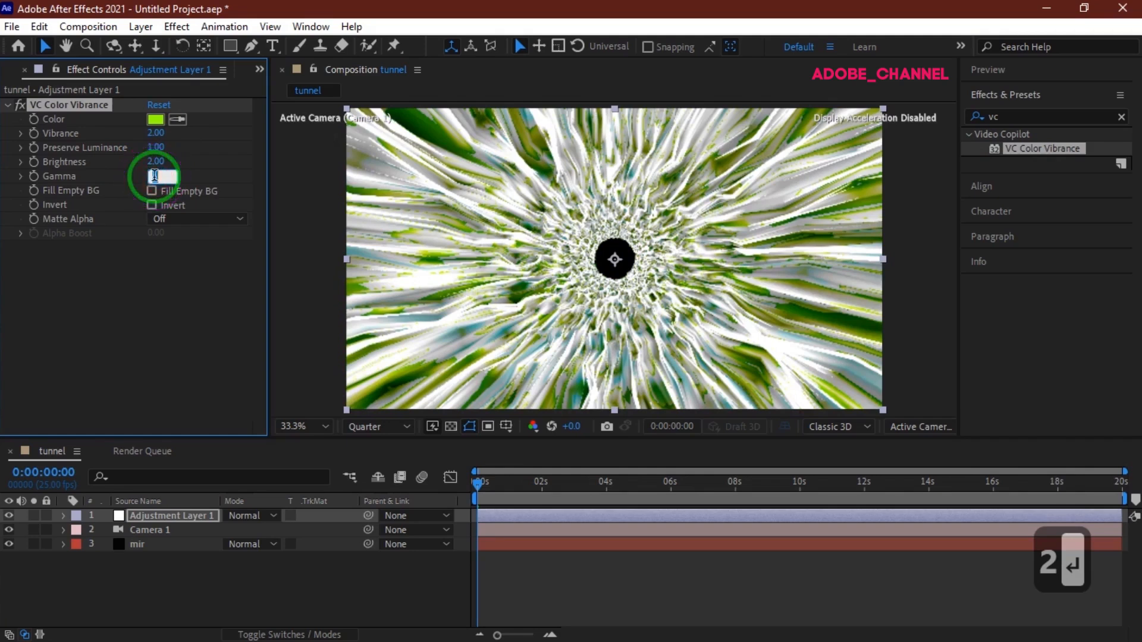
{"action": "type", "text": "0.01"}
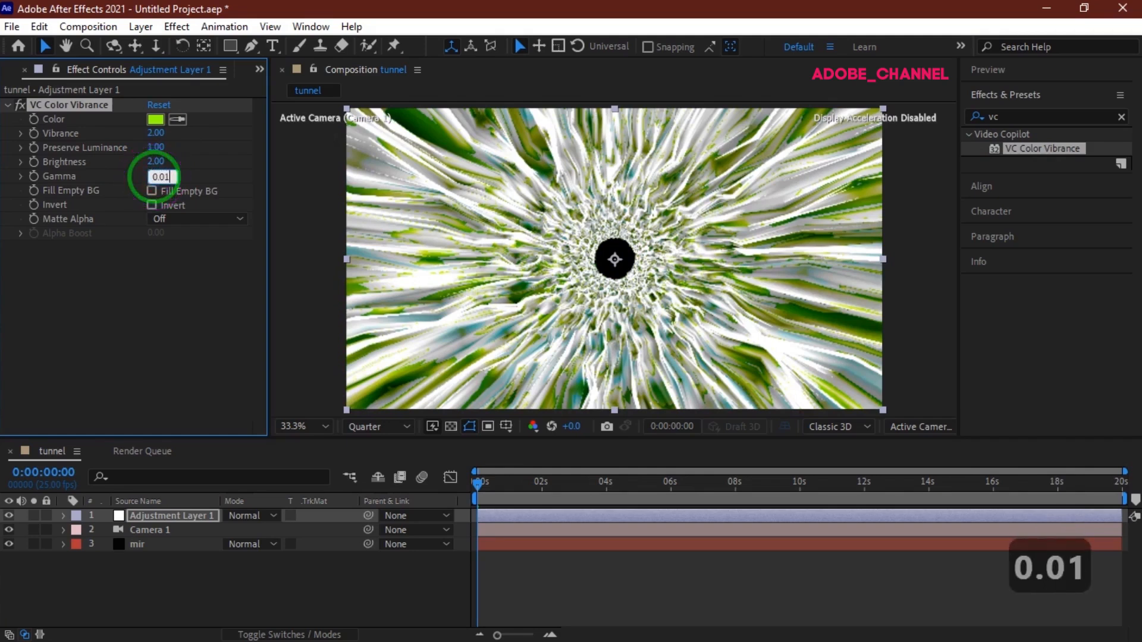
{"action": "key", "text": "Return"}
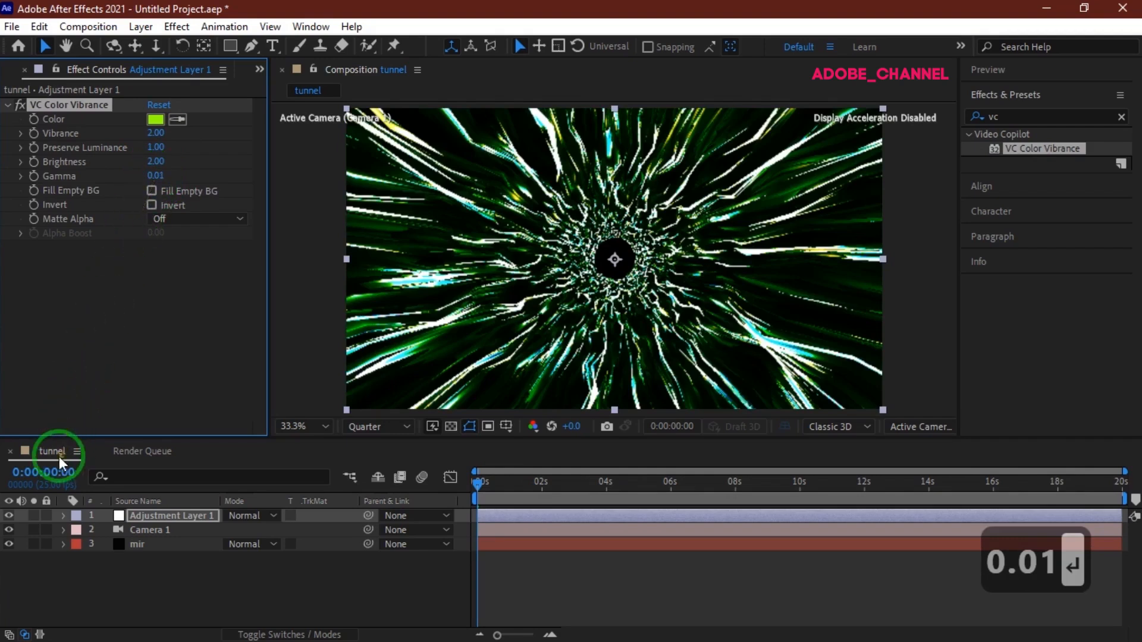
- At 0:00:10:00, enable keyframing for the VC Color Vibrance Color and set it to hex E8E129
{"action": "left_click", "coordinate": [53, 472]}
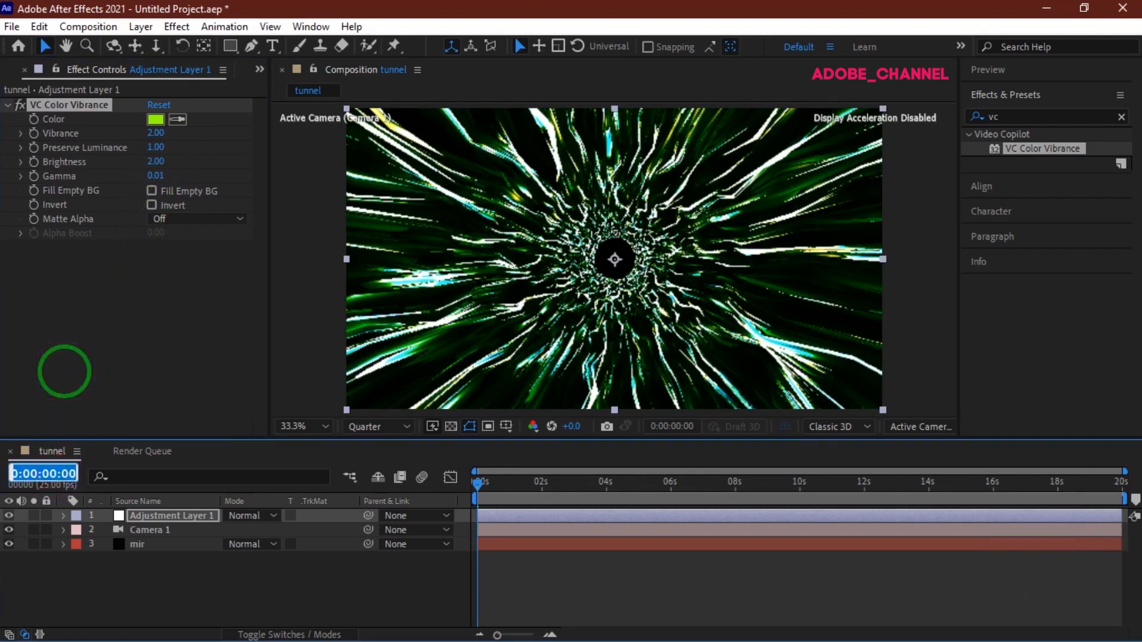
{"action": "type", "text": "1000"}
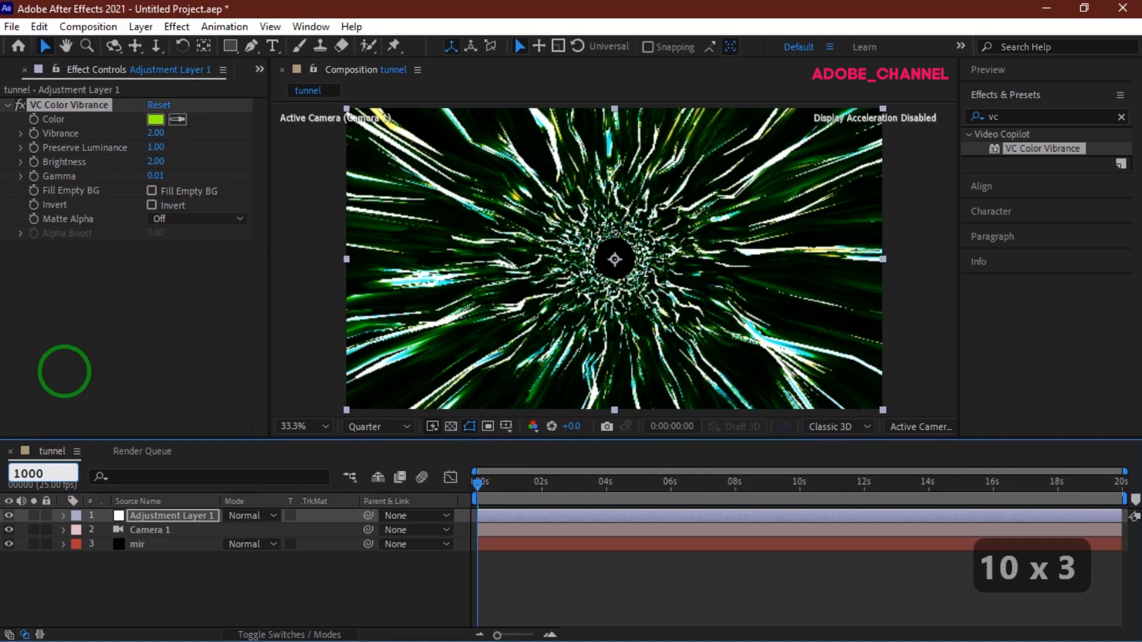
{"action": "key", "text": "Return"}
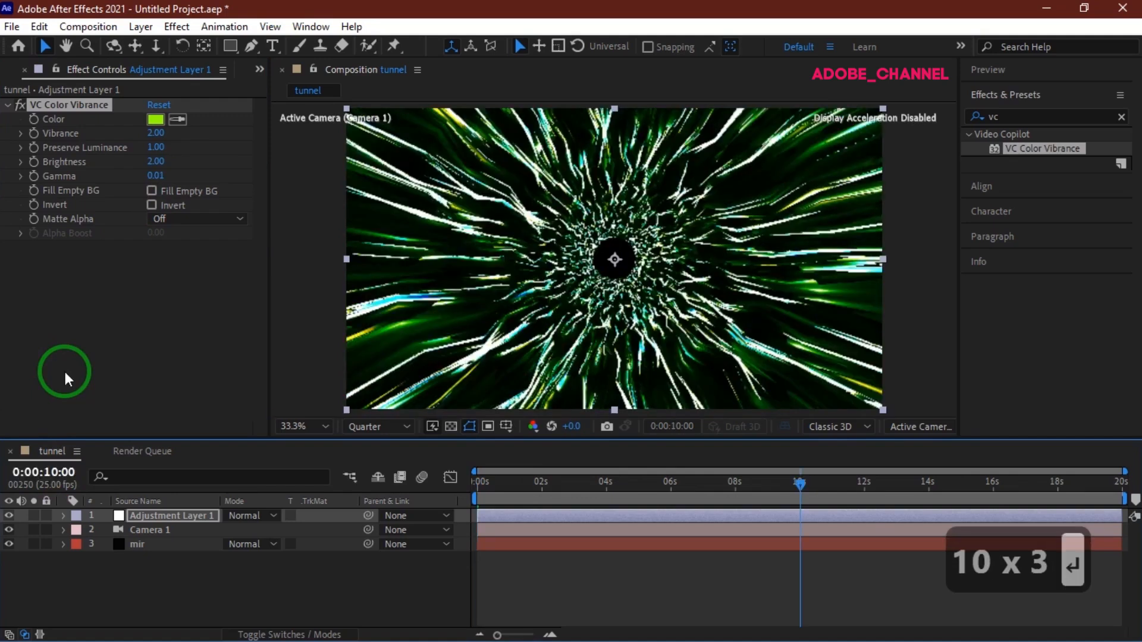
{"action": "left_click", "coordinate": [34, 118]}
{"action": "left_click", "coordinate": [155, 120]}
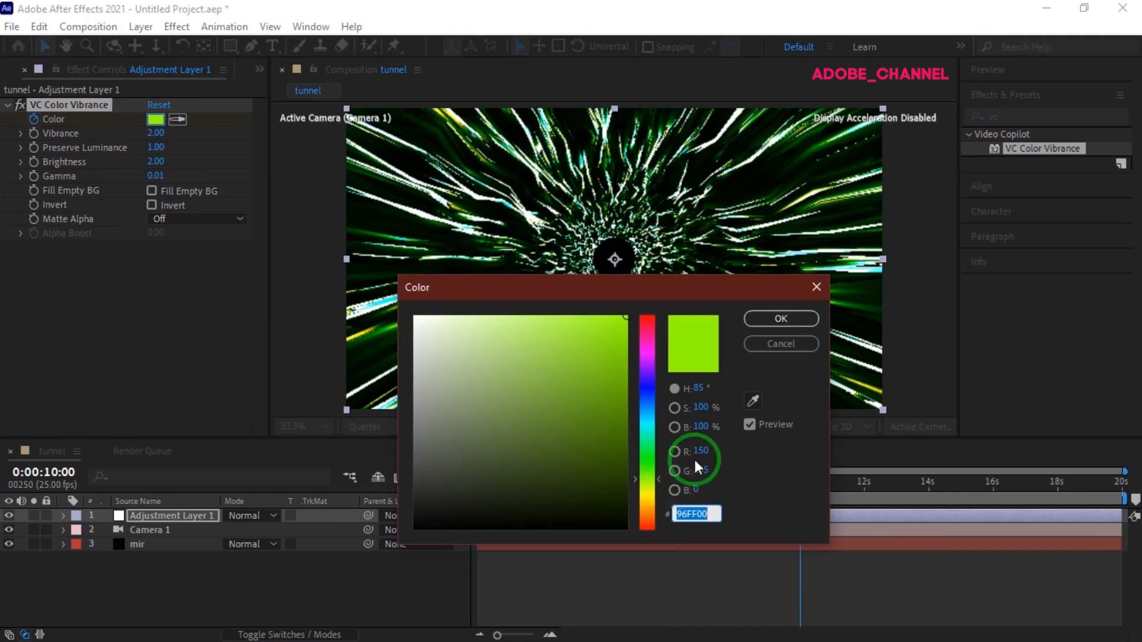
{"action": "type", "text": "E8"}
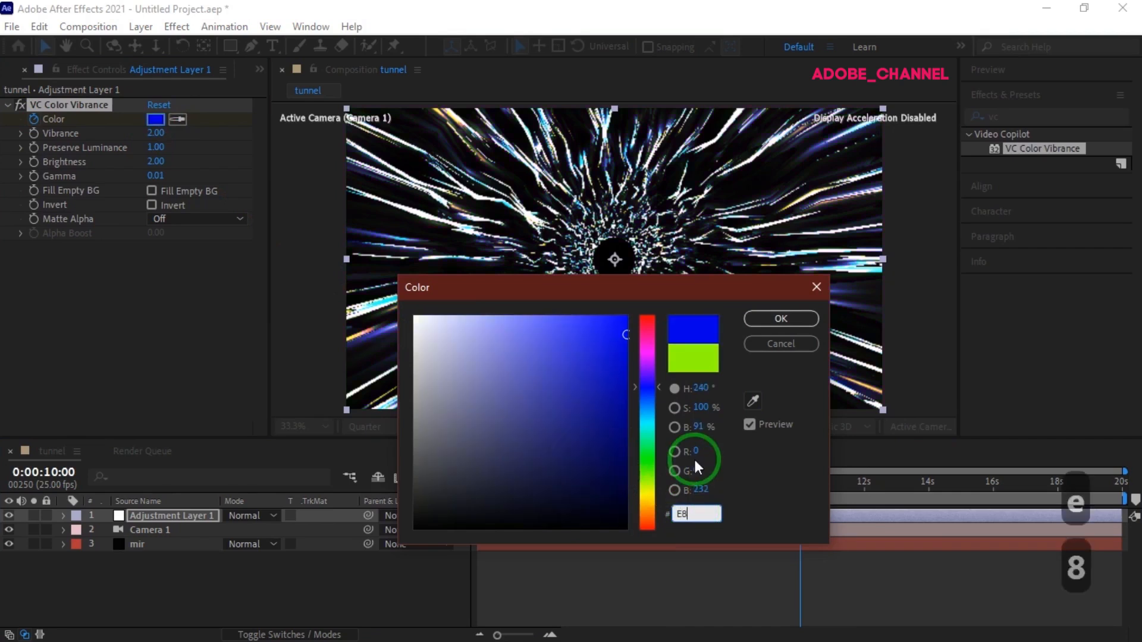
{"action": "type", "text": "E129"}
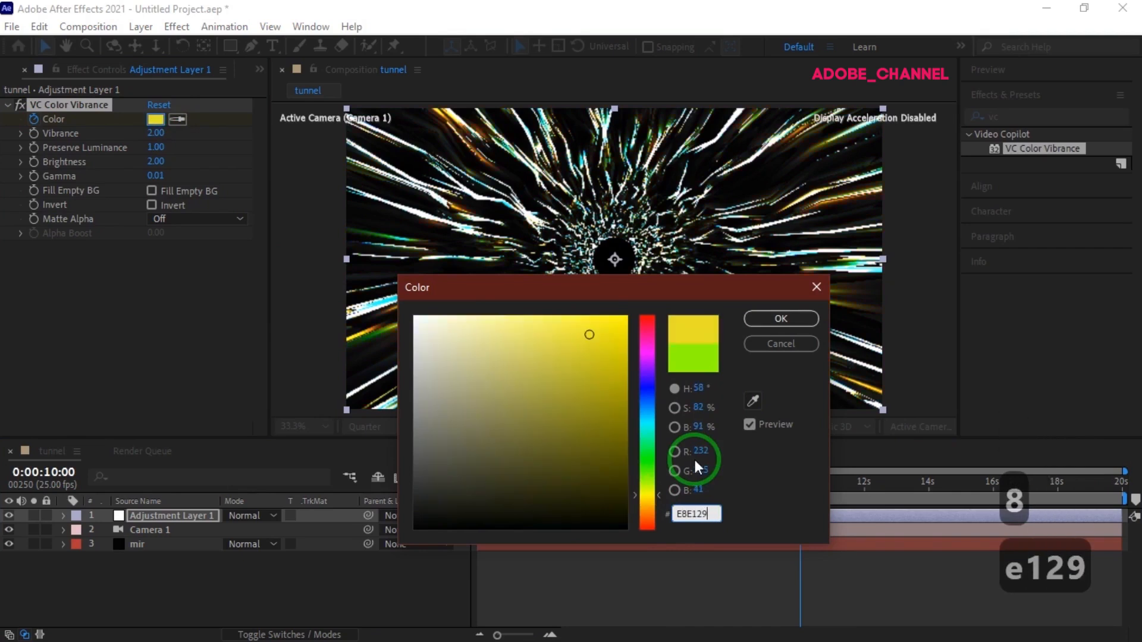
{"action": "left_click", "coordinate": [783, 320]}
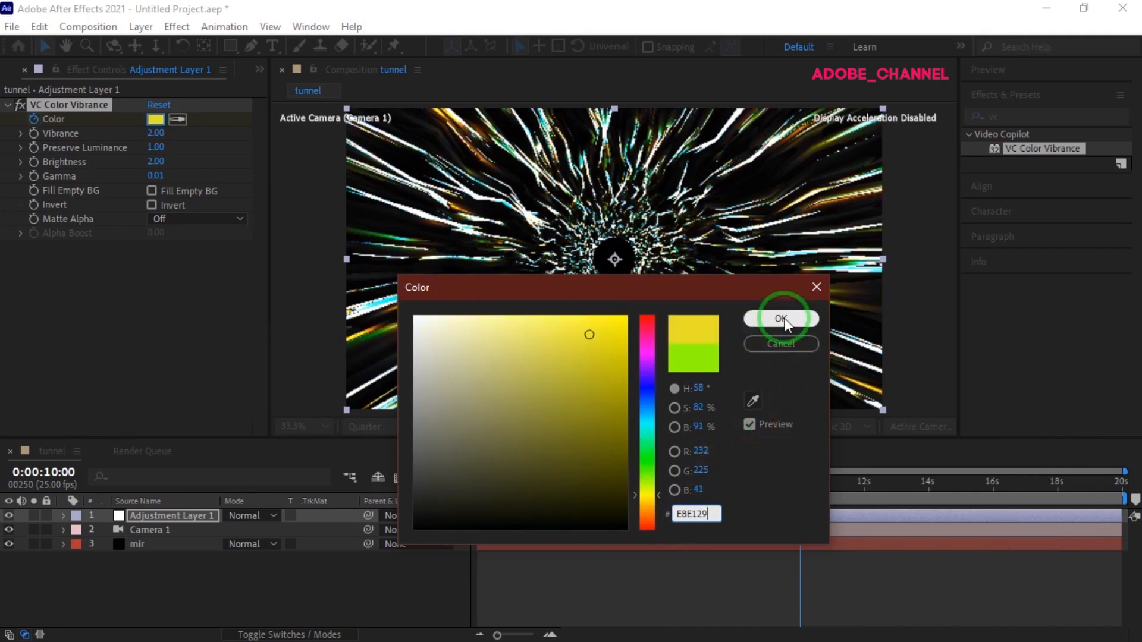
- At 0:00:10:02, set the VC Color Vibrance Color to hex E129E8
{"action": "left_click", "coordinate": [50, 474]}
{"action": "type", "text": "10:0"}
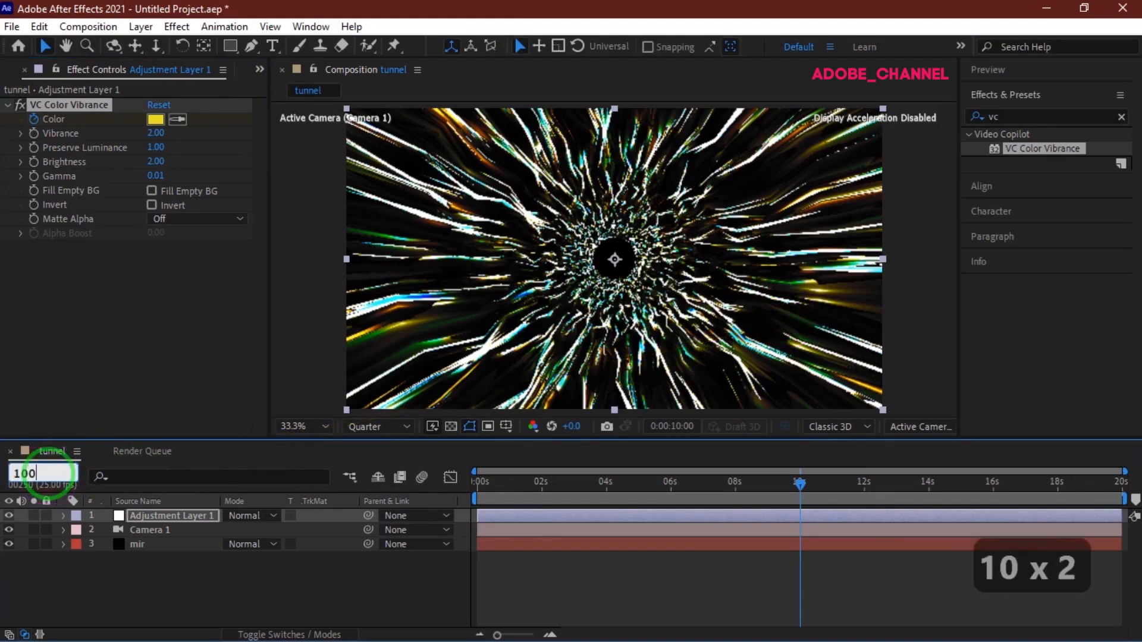
{"action": "type", "text": "2"}
{"action": "key", "text": "Return"}
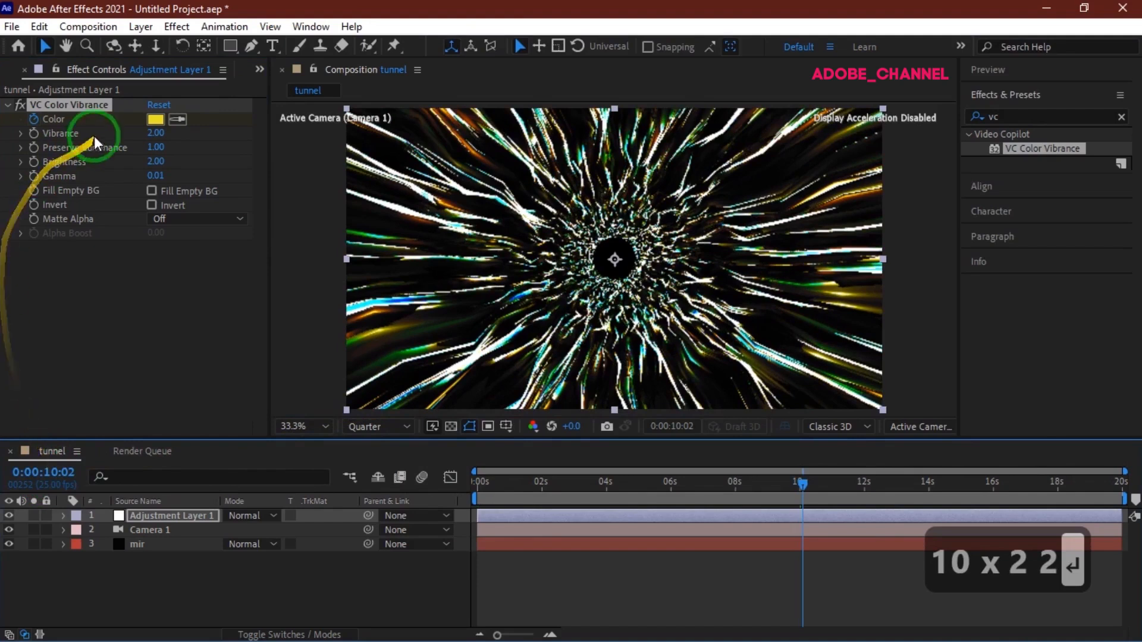
{"action": "left_click", "coordinate": [156, 120]}
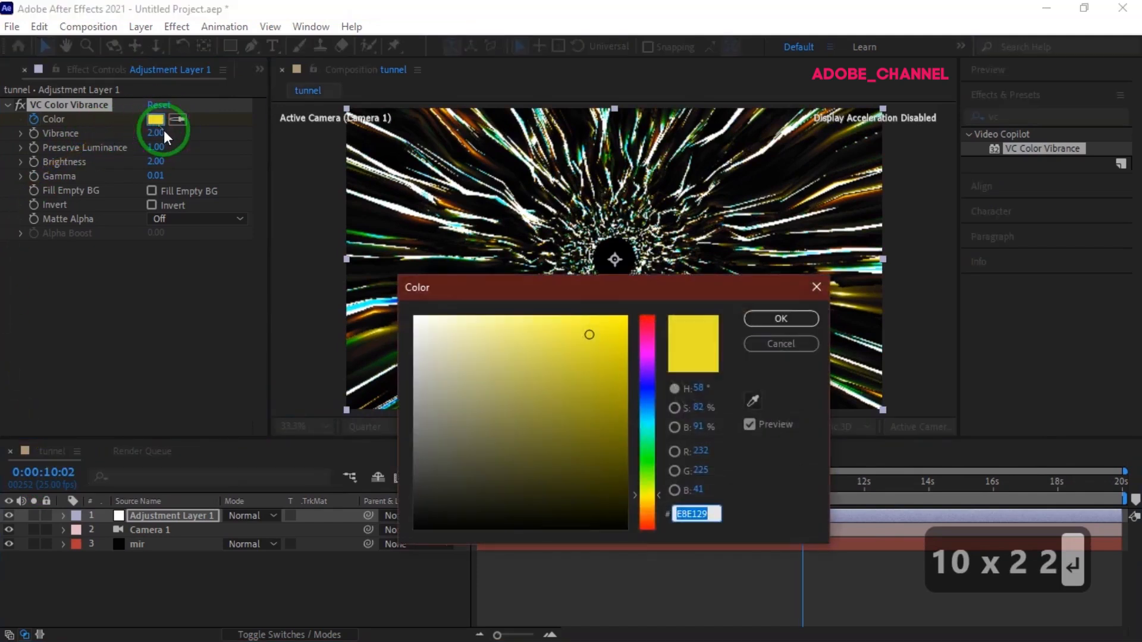
{"action": "type", "text": "E129"}
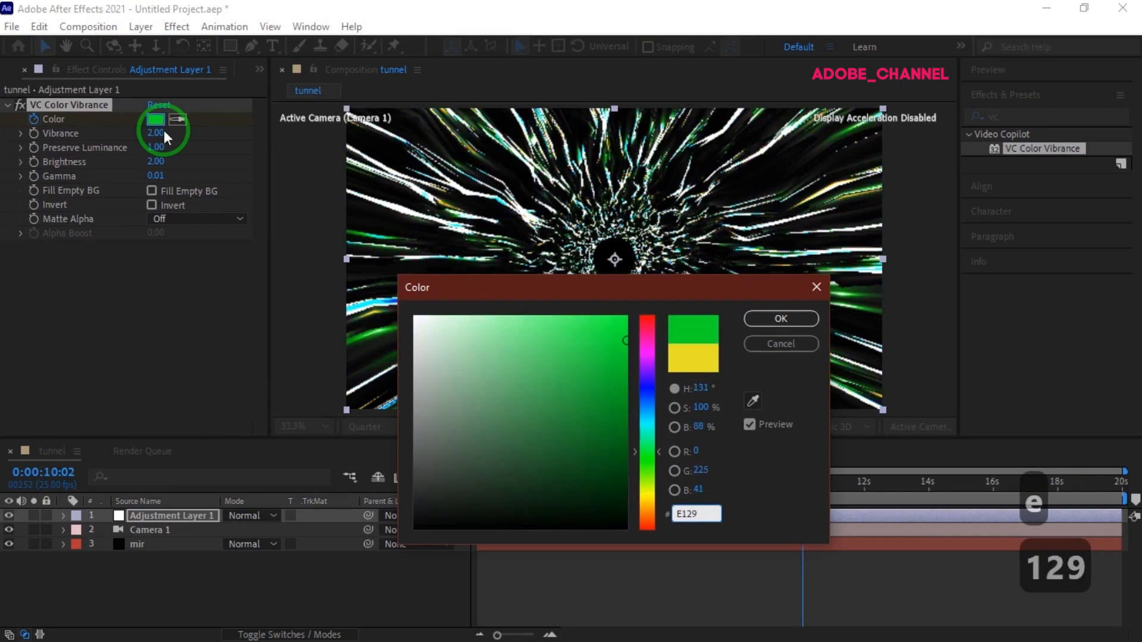
{"action": "type", "text": "E8"}
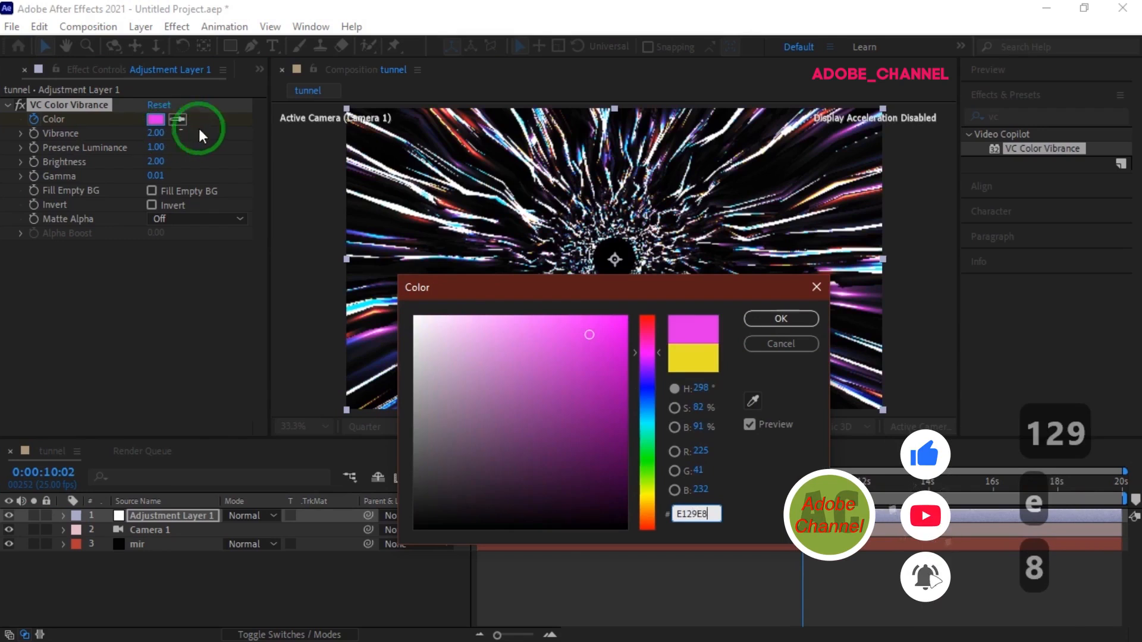
{"action": "left_click", "coordinate": [770, 320]}
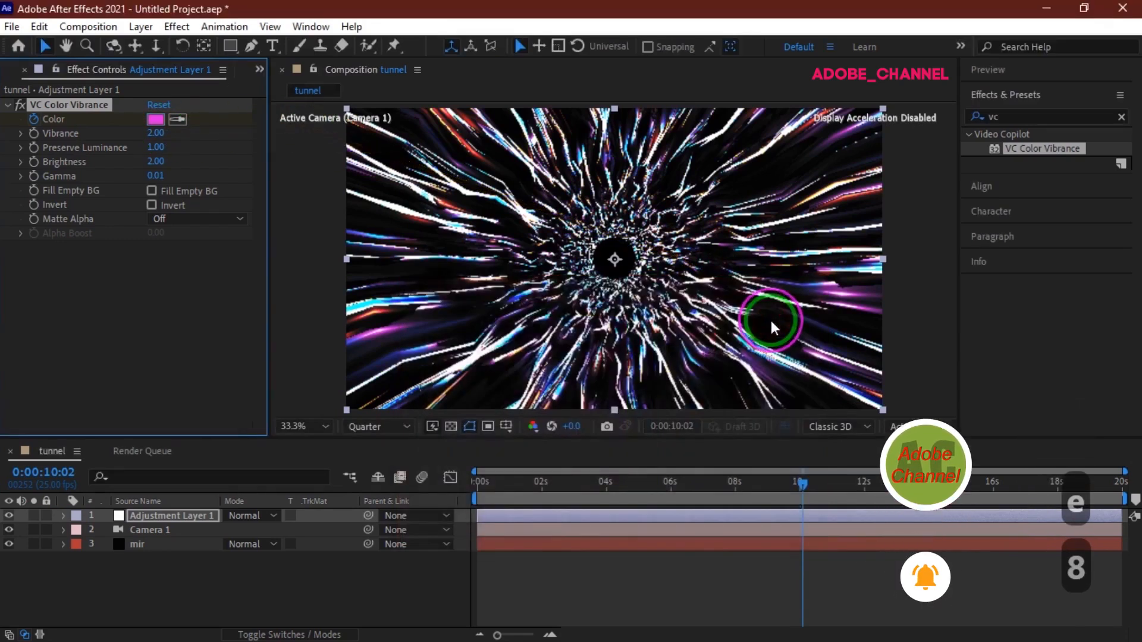
- Search the effects for "glow" and apply the Stylize Glow effect to the adjustment layer
{"action": "left_click_drag", "start_coordinate": [1038, 116], "coordinate": [964, 125]}
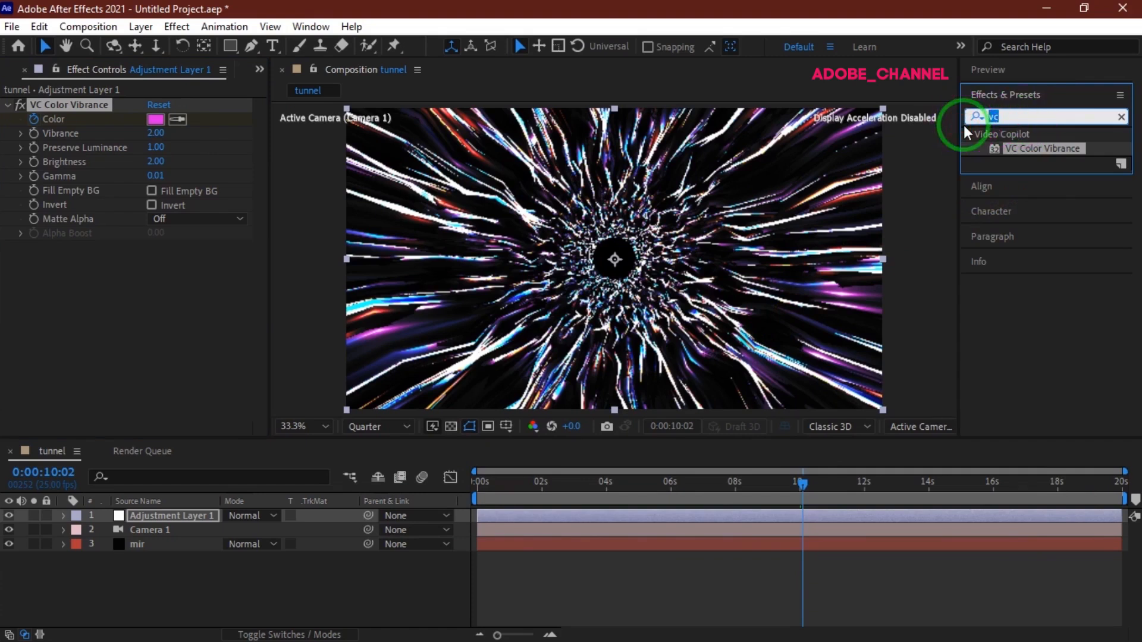
{"action": "type", "text": "glow"}
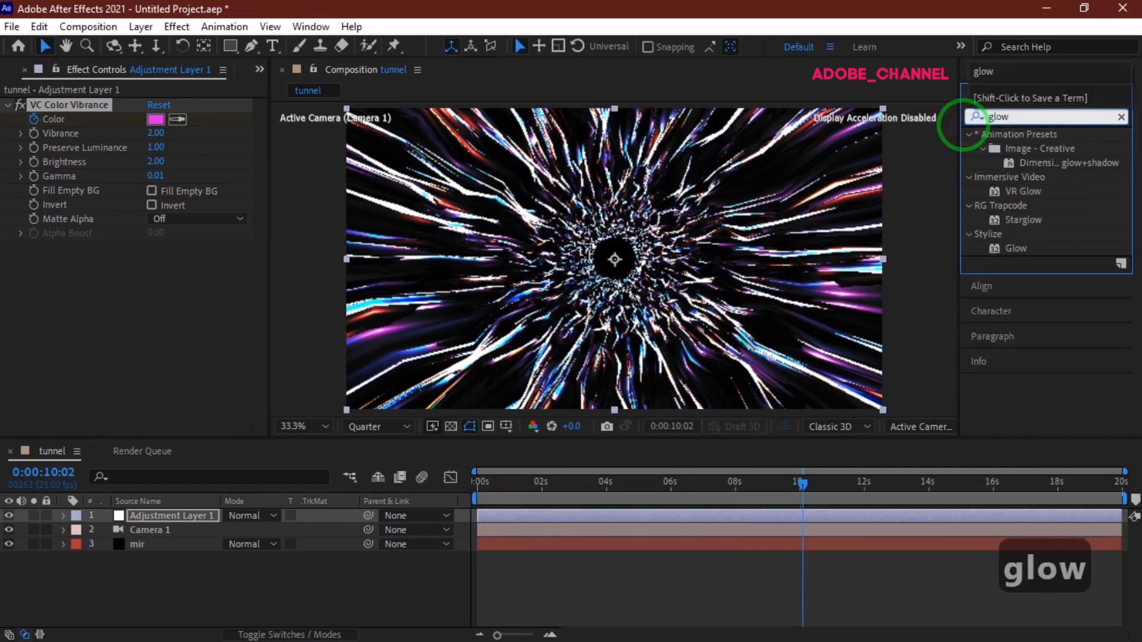
{"action": "double_click", "coordinate": [1011, 248]}
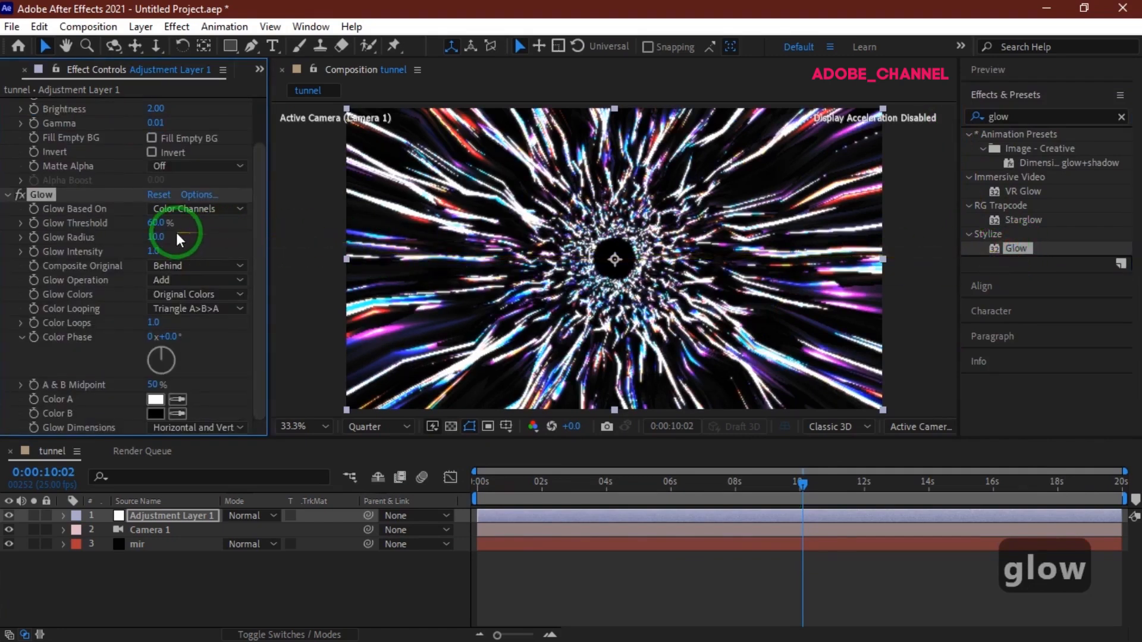
- Set the Glow effect's Threshold to 15%, Radius to 60 and Intensity to 1.5
{"action": "left_click", "coordinate": [156, 223]}
{"action": "type", "text": "15"}
{"action": "key", "text": "Return"}
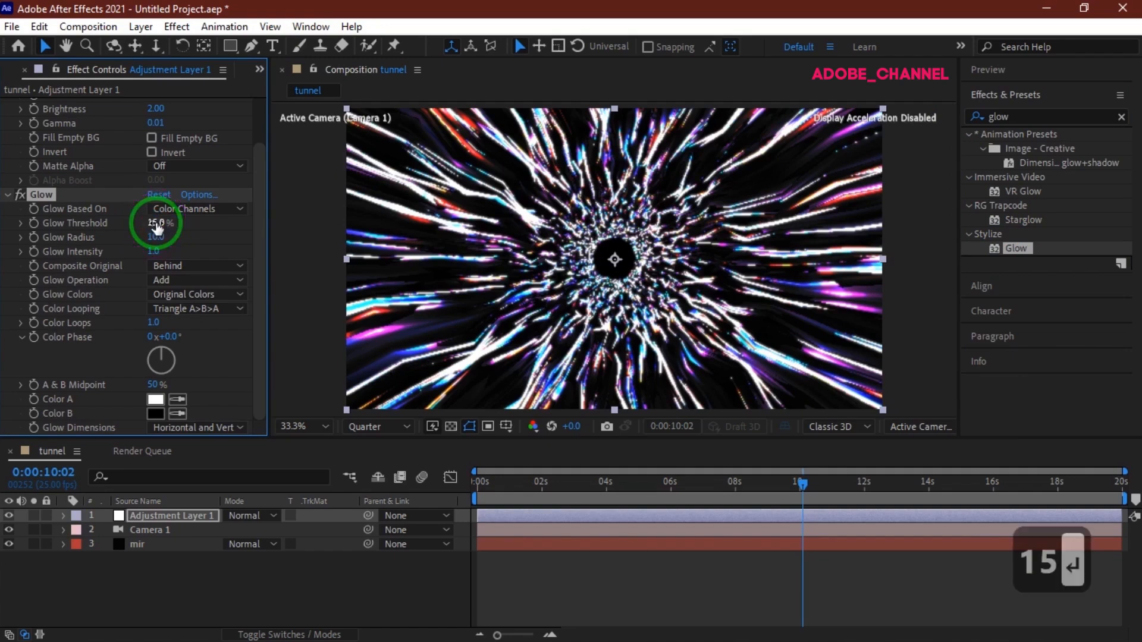
{"action": "left_click", "coordinate": [155, 237]}
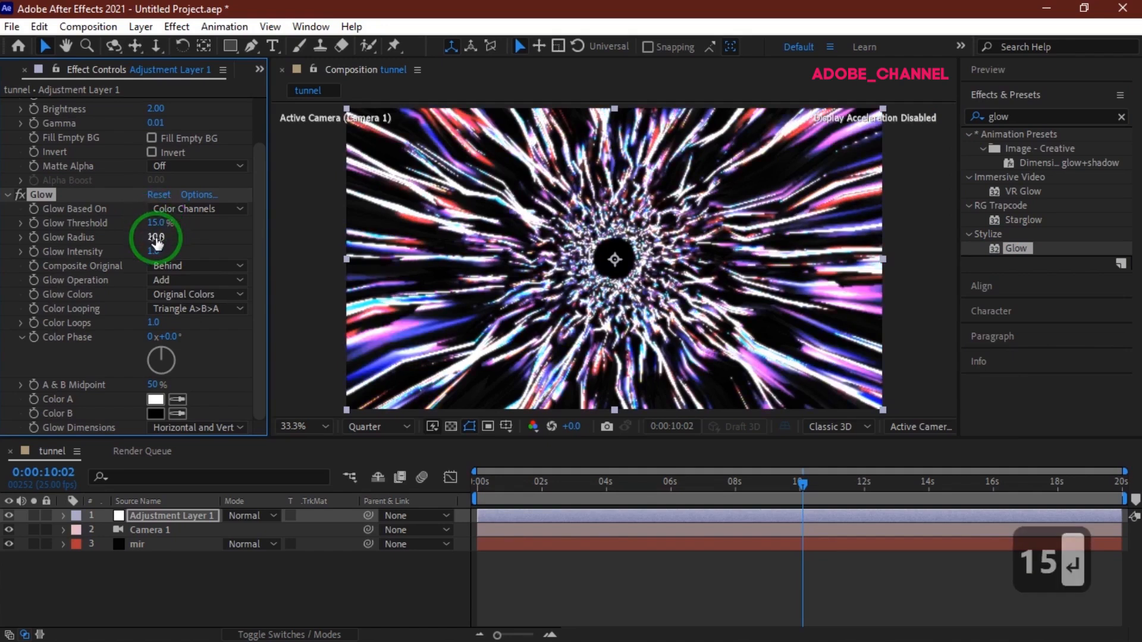
{"action": "type", "text": "60"}
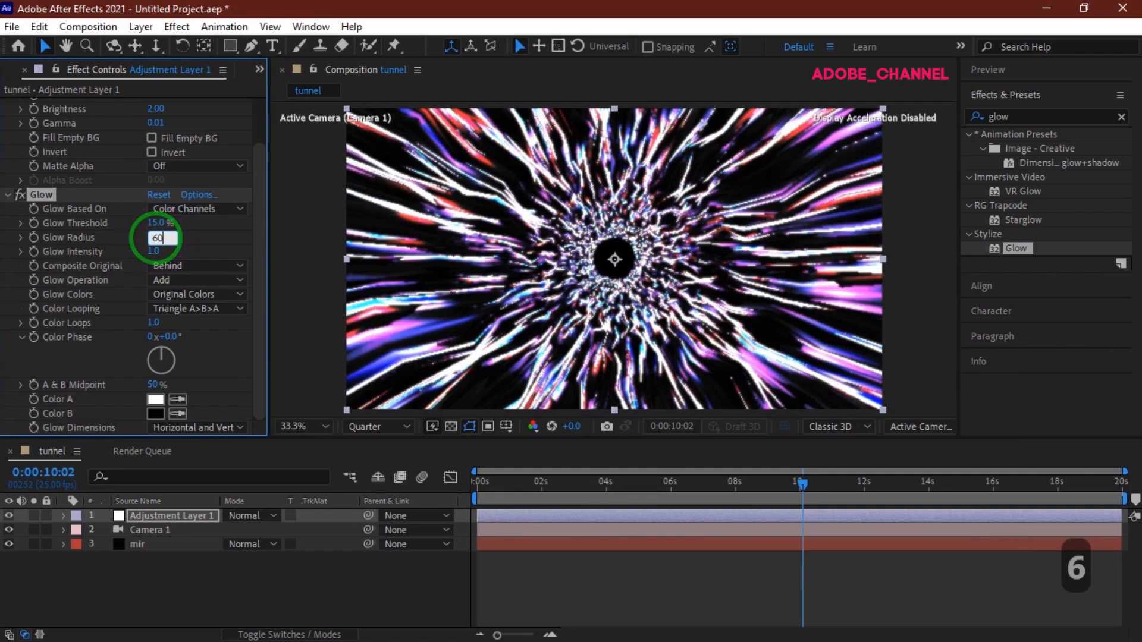
{"action": "left_click", "coordinate": [154, 252]}
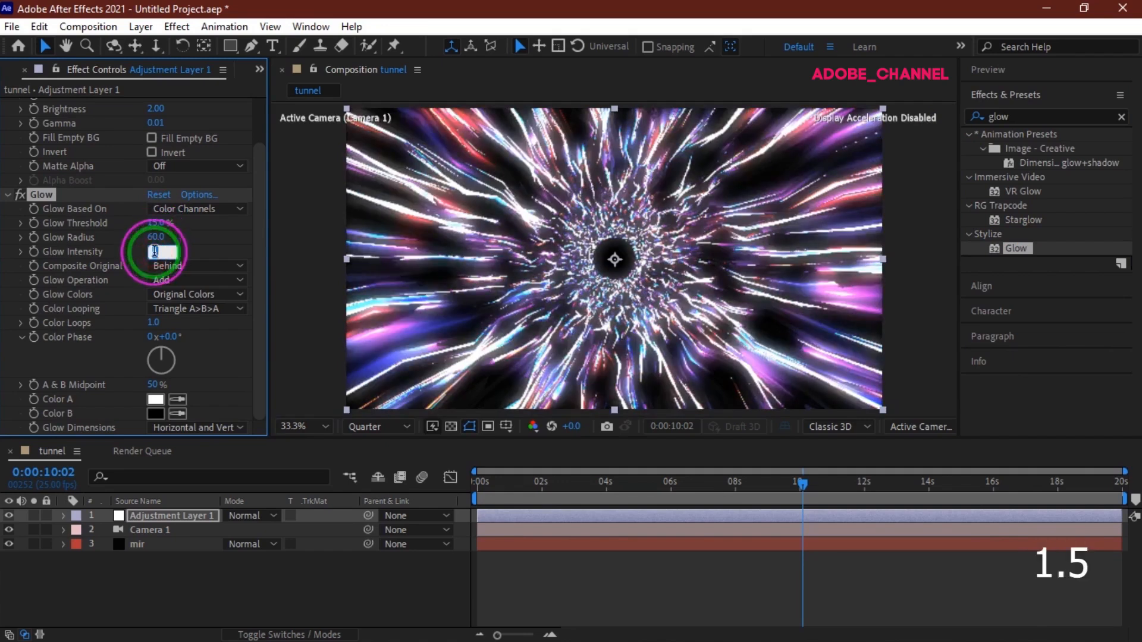
{"action": "type", "text": "1.5"}
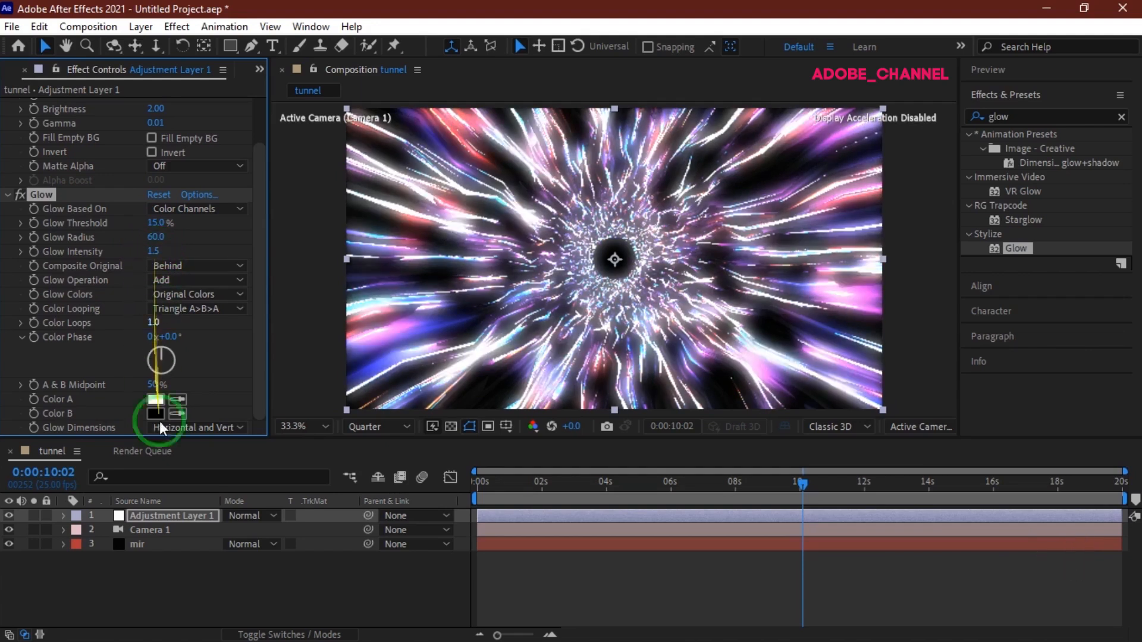
- Create a black 1920 x 1080 solid named "bg" and place it below the mir layer
{"action": "right_click", "coordinate": [173, 576]}
{"action": "mouse_move", "coordinate": [233, 375]}
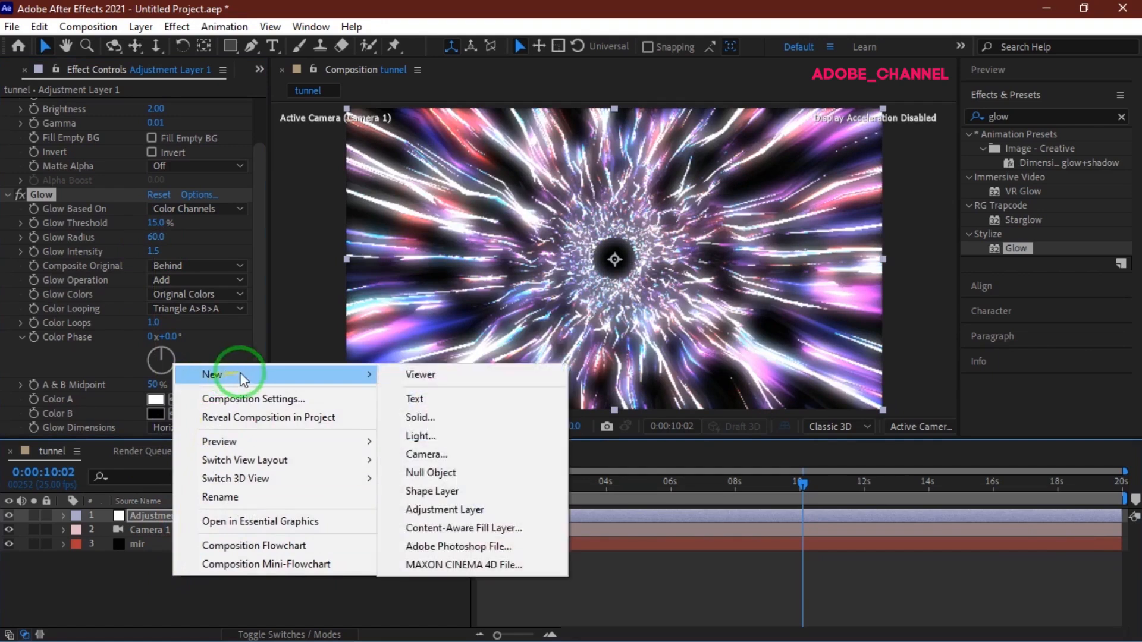
{"action": "left_click", "coordinate": [425, 419]}
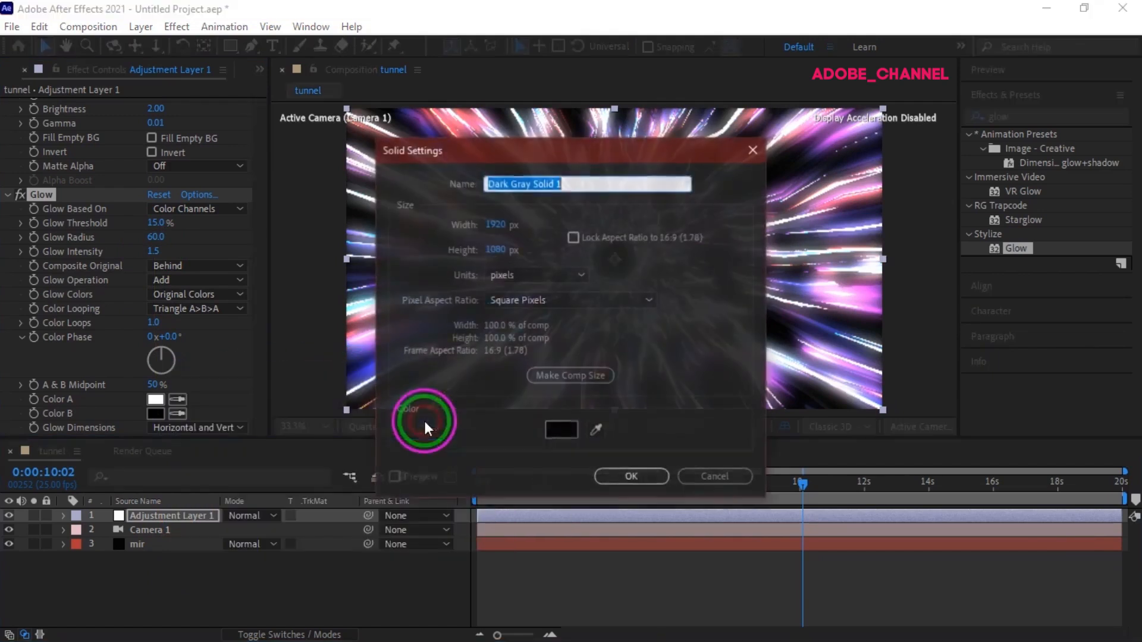
{"action": "type", "text": "bg"}
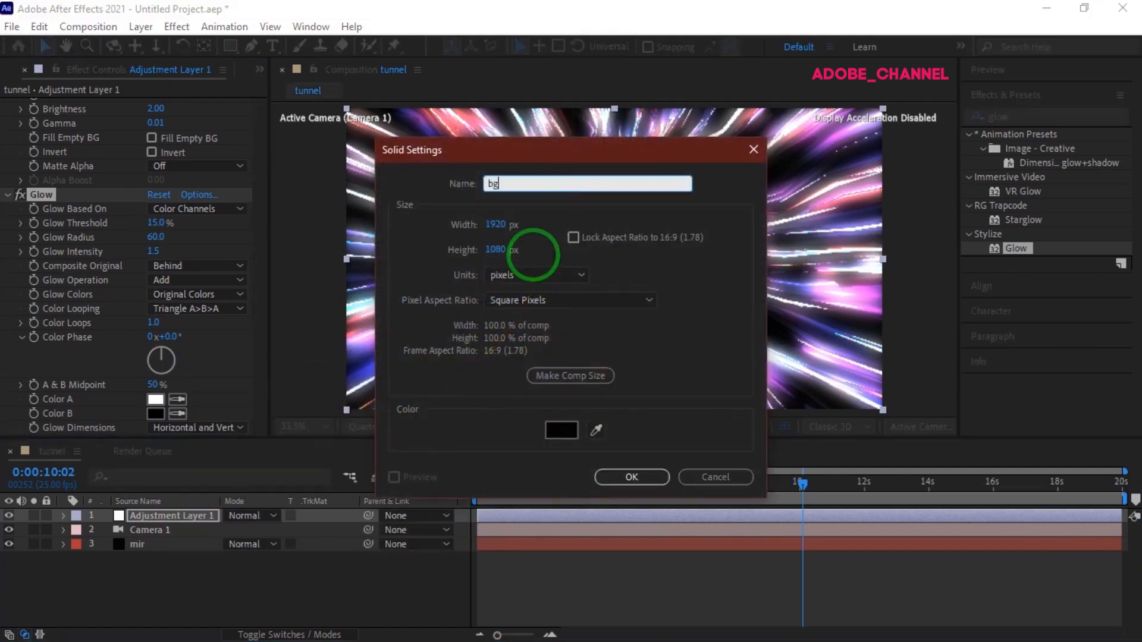
{"action": "left_click", "coordinate": [632, 475]}
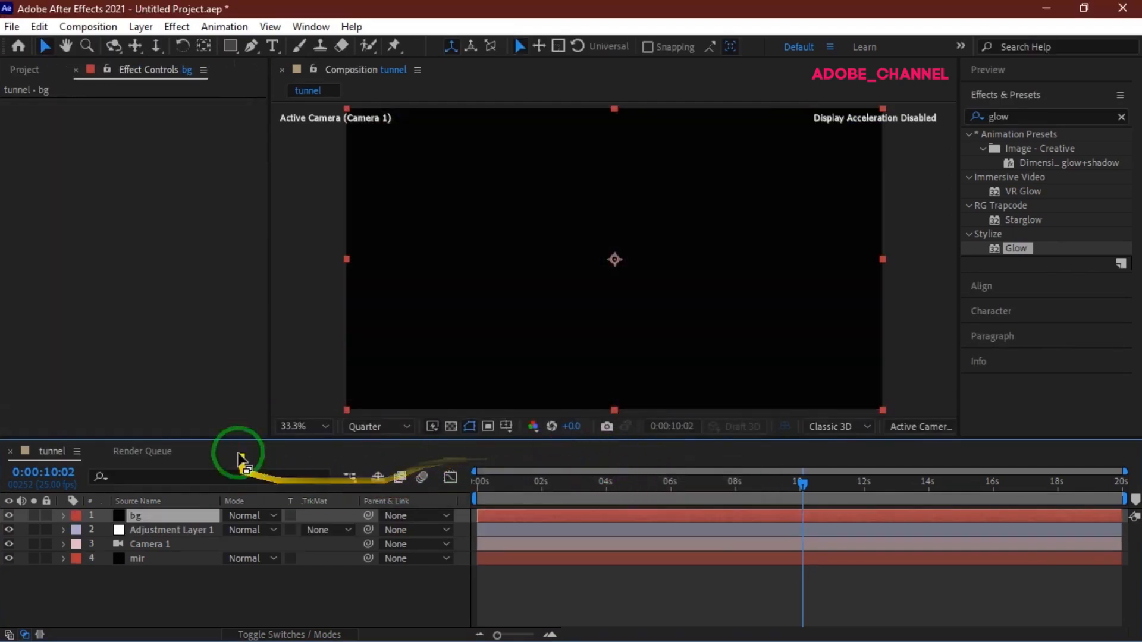
{"action": "left_click_drag", "start_coordinate": [170, 517], "coordinate": [170, 575]}
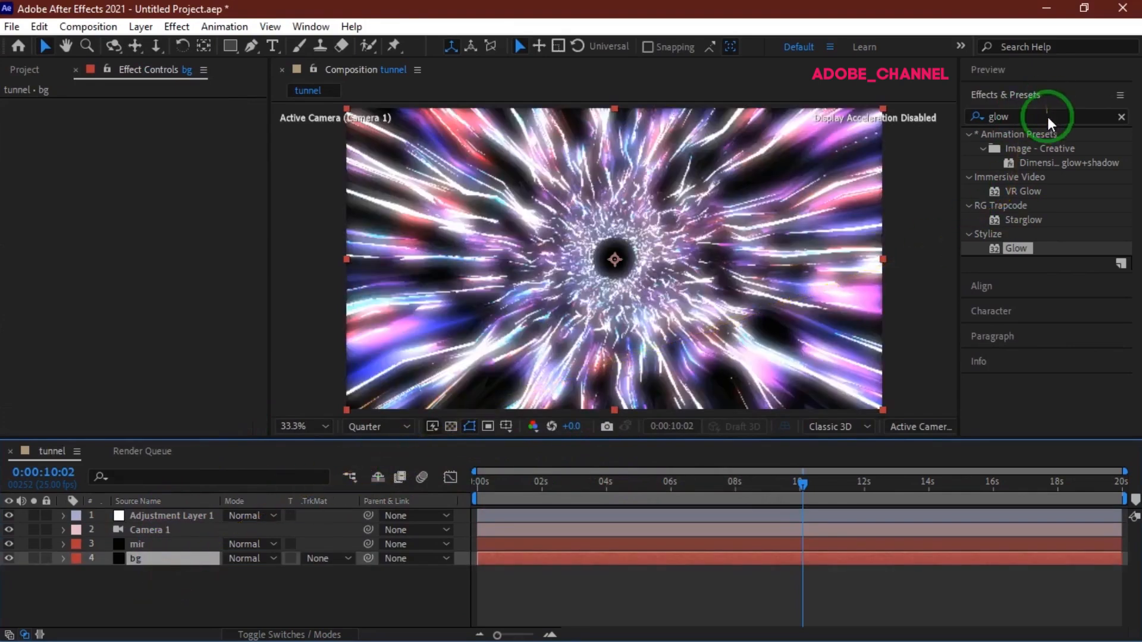
- Search the effects for "4-" and apply 4-Color Gradient to the bg layer
{"action": "left_click", "coordinate": [1116, 117]}
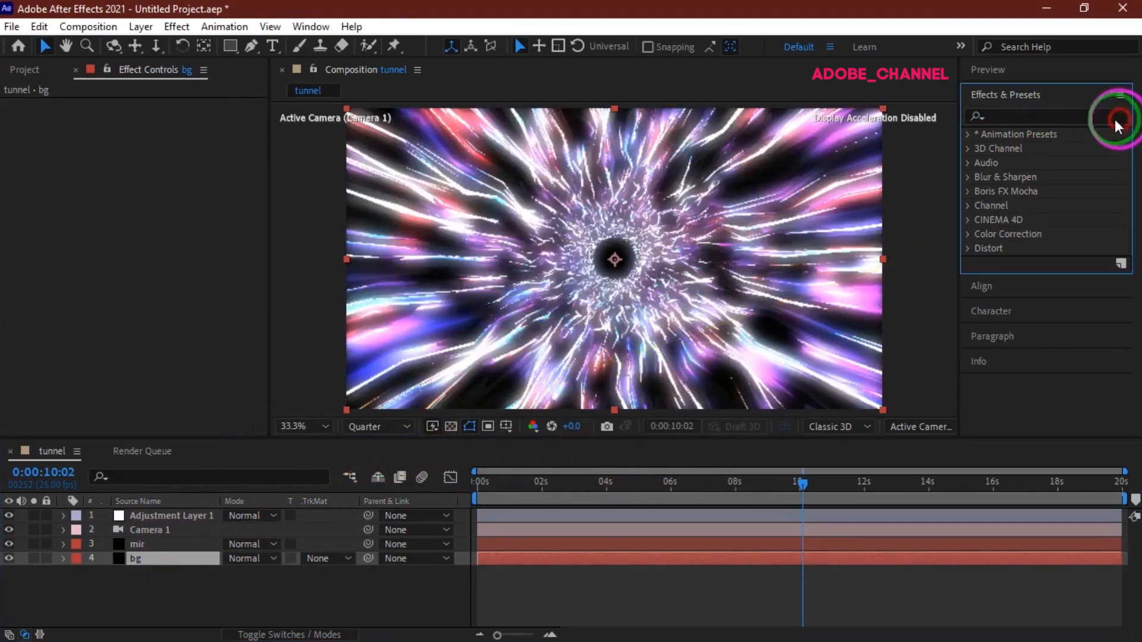
{"action": "left_click", "coordinate": [1029, 115]}
{"action": "type", "text": "4"}
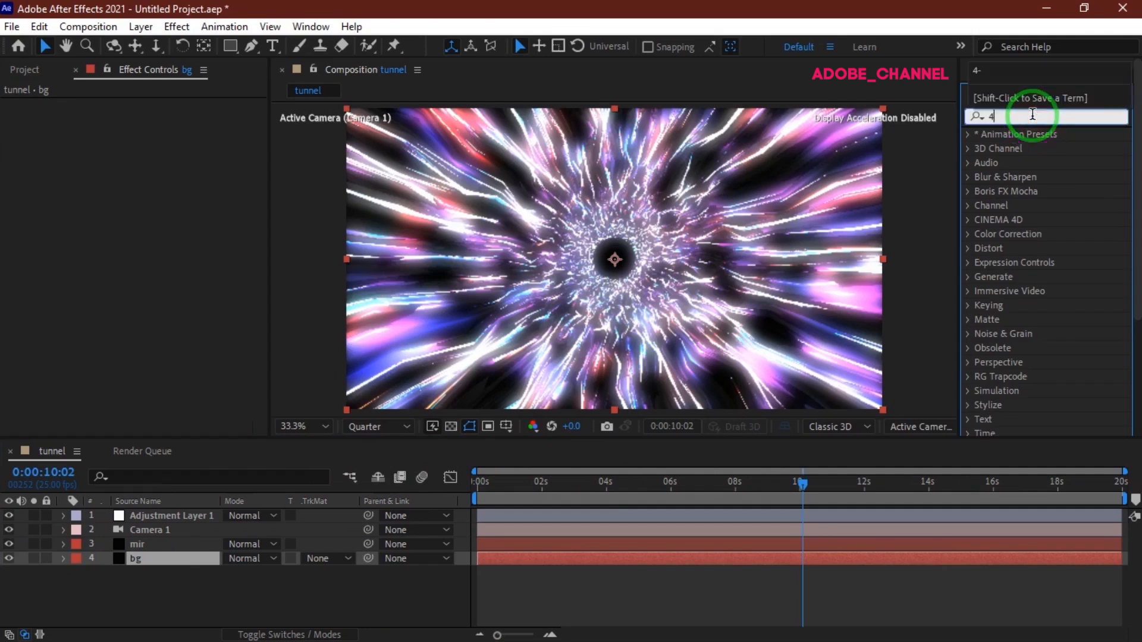
{"action": "type", "text": "-"}
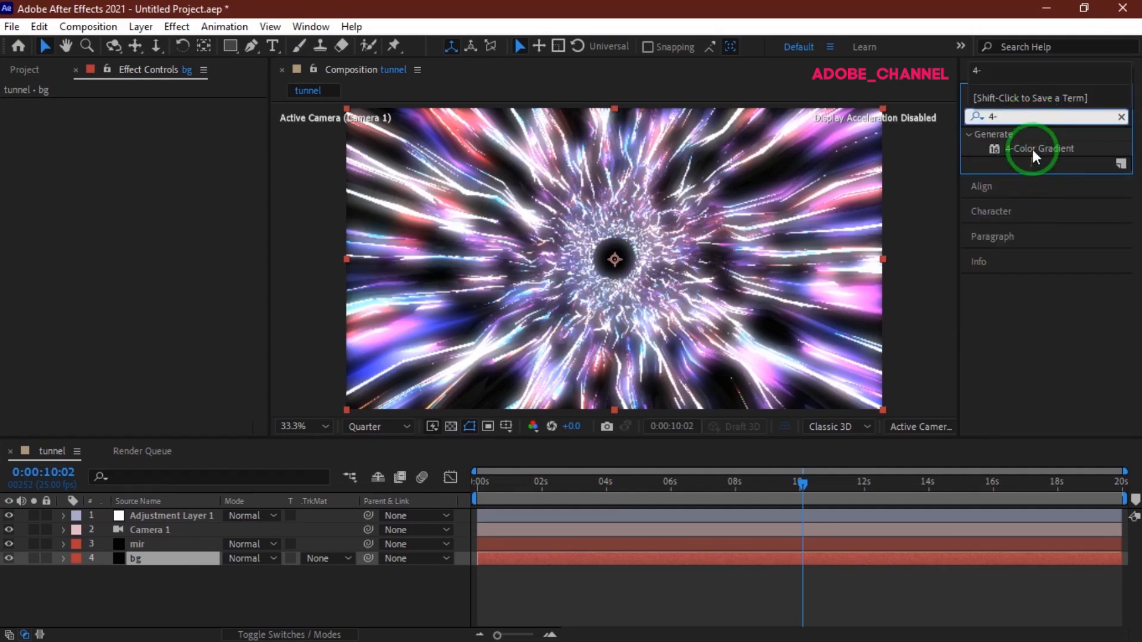
{"action": "double_click", "coordinate": [1032, 149]}
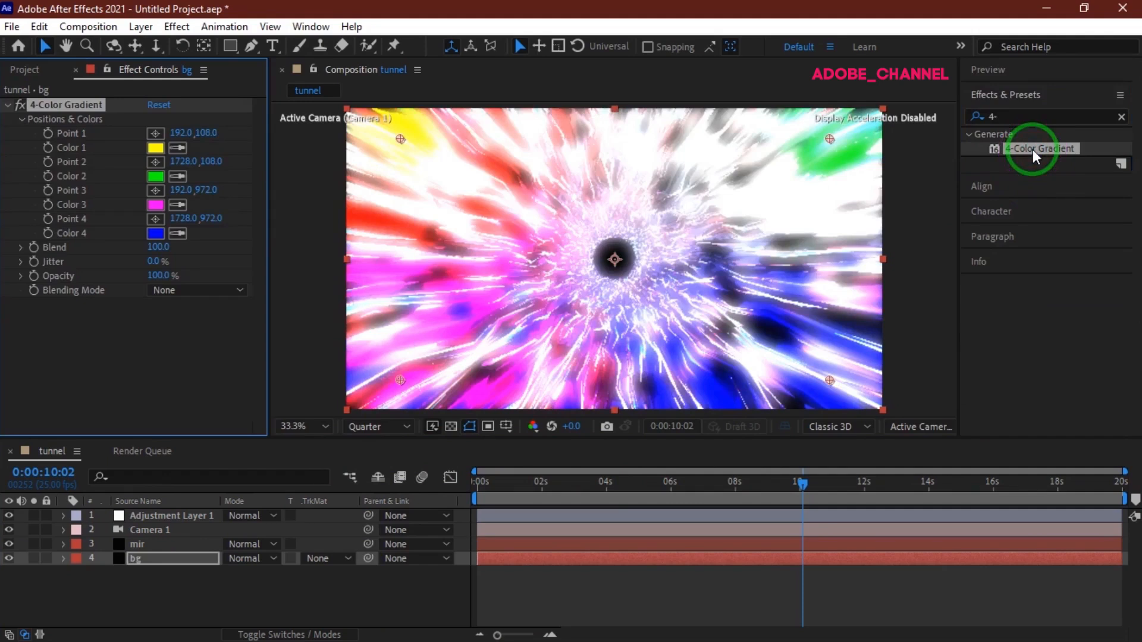
- Set the 4-Color Gradient's Color 1 to 84840B and place Point 1 in the frame's lower right at about 1620, 882
{"action": "left_click", "coordinate": [156, 147]}
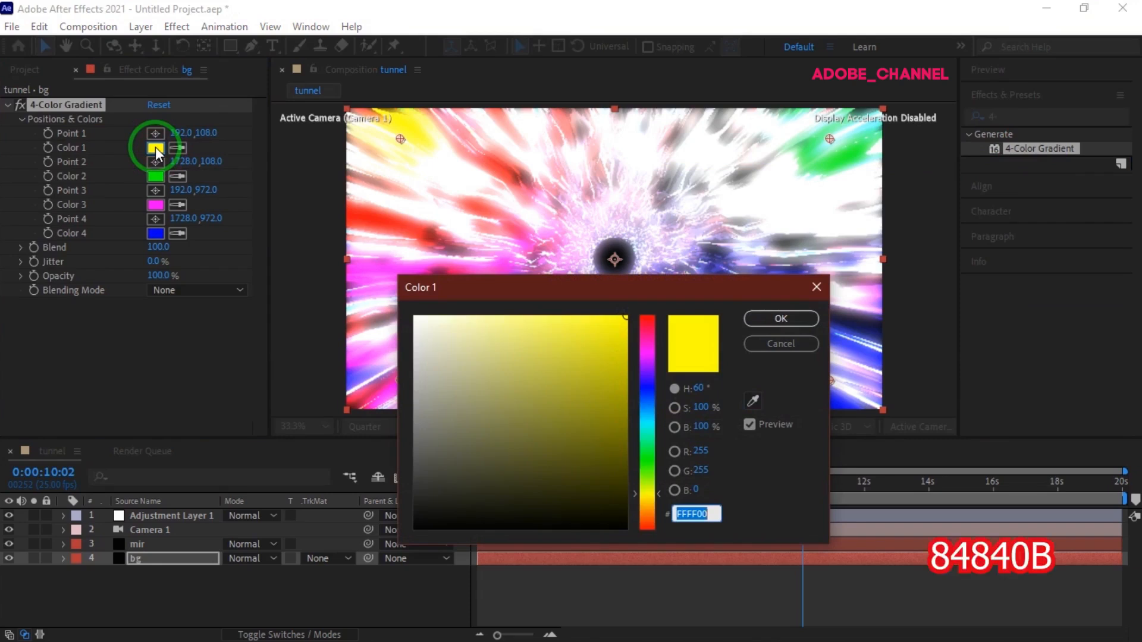
{"action": "type", "text": "8"}
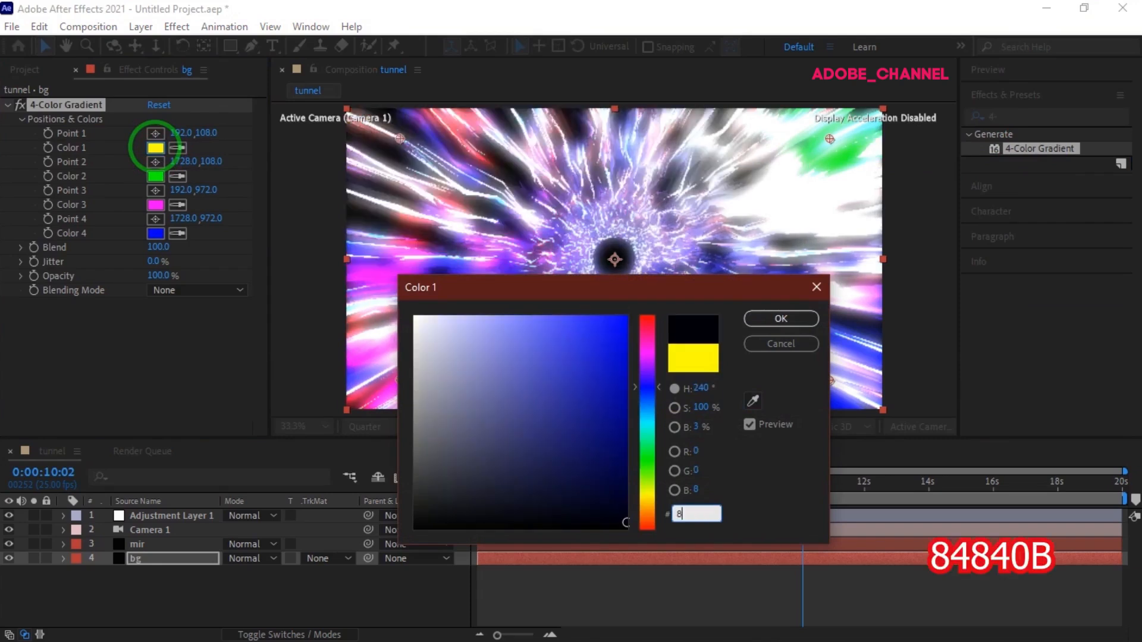
{"action": "type", "text": "48"}
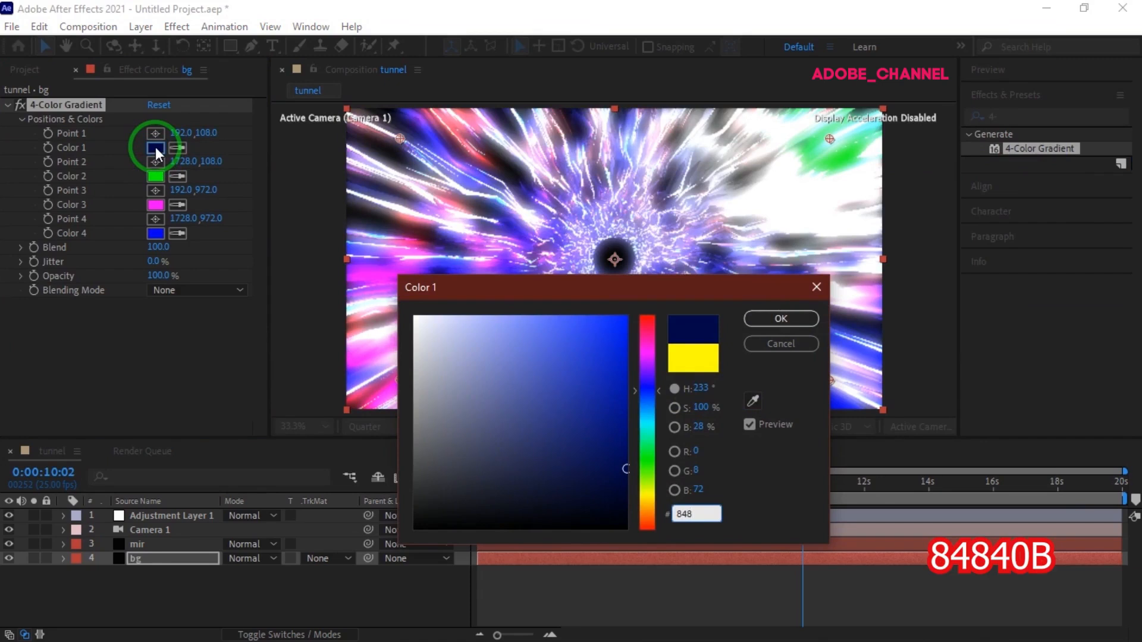
{"action": "type", "text": "40"}
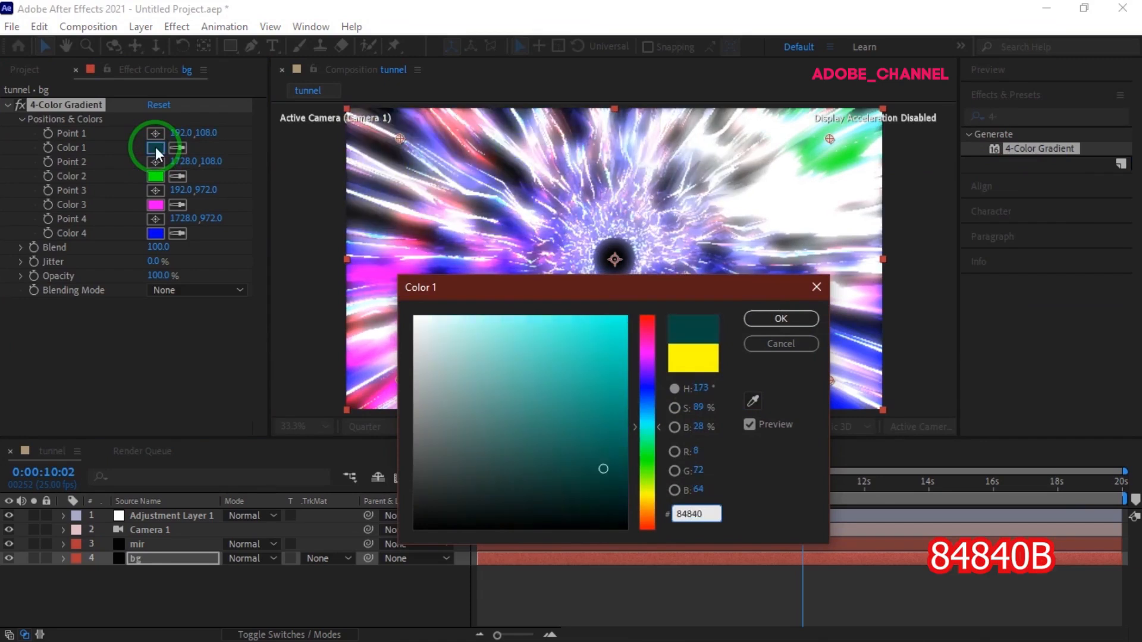
{"action": "type", "text": "B"}
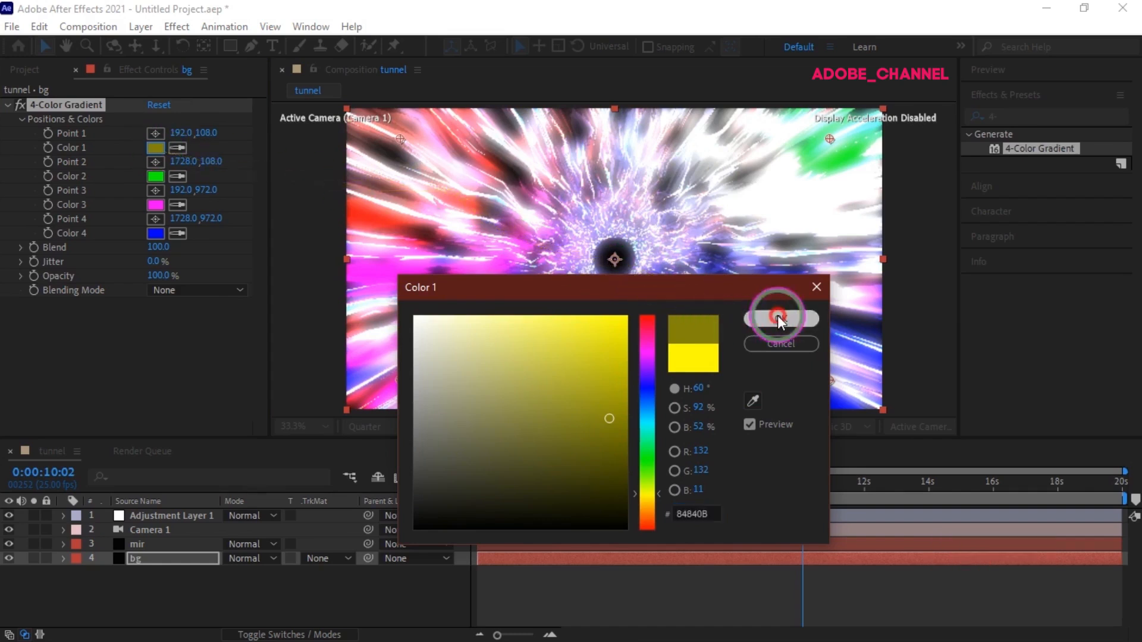
{"action": "left_click", "coordinate": [780, 320]}
{"action": "left_click", "coordinate": [154, 133]}
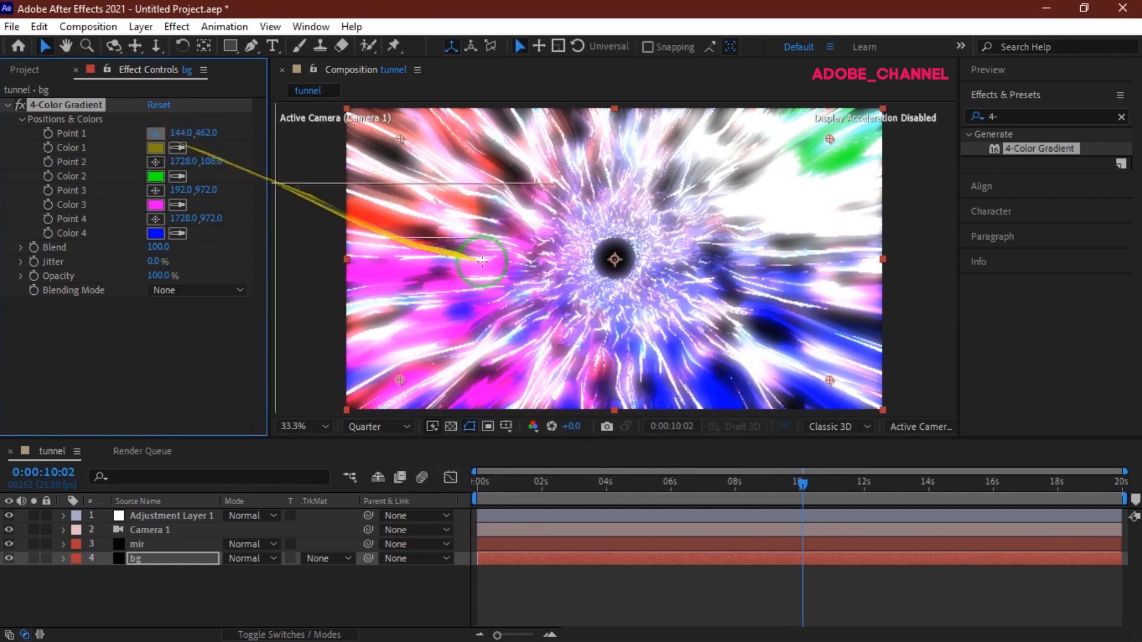
{"action": "left_click", "coordinate": [834, 364]}
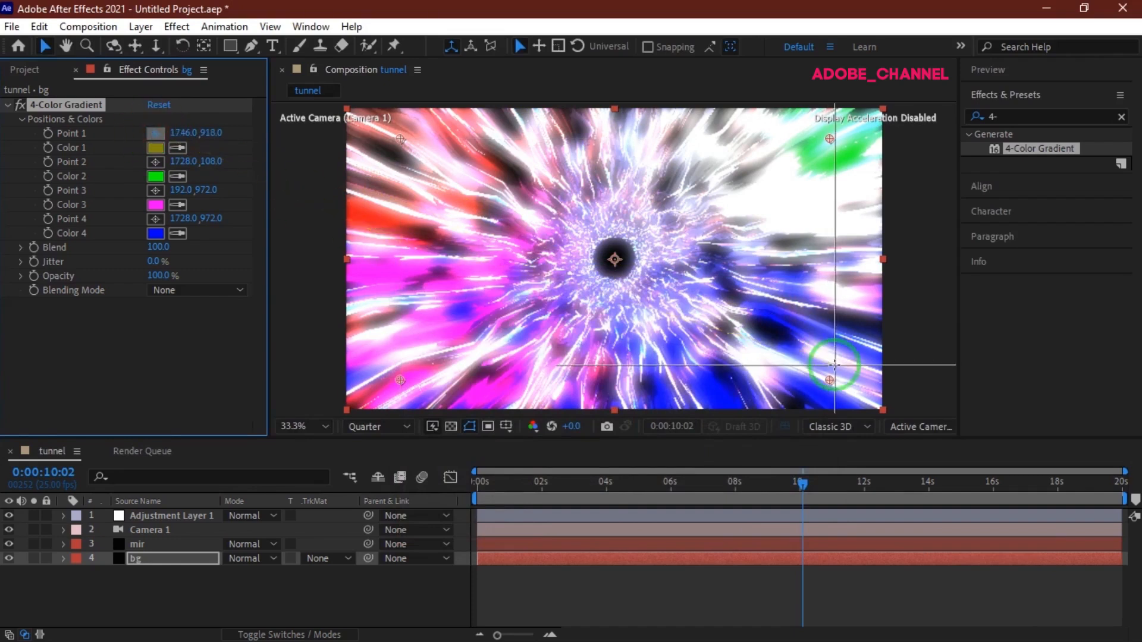
{"action": "left_click", "coordinate": [799, 354]}
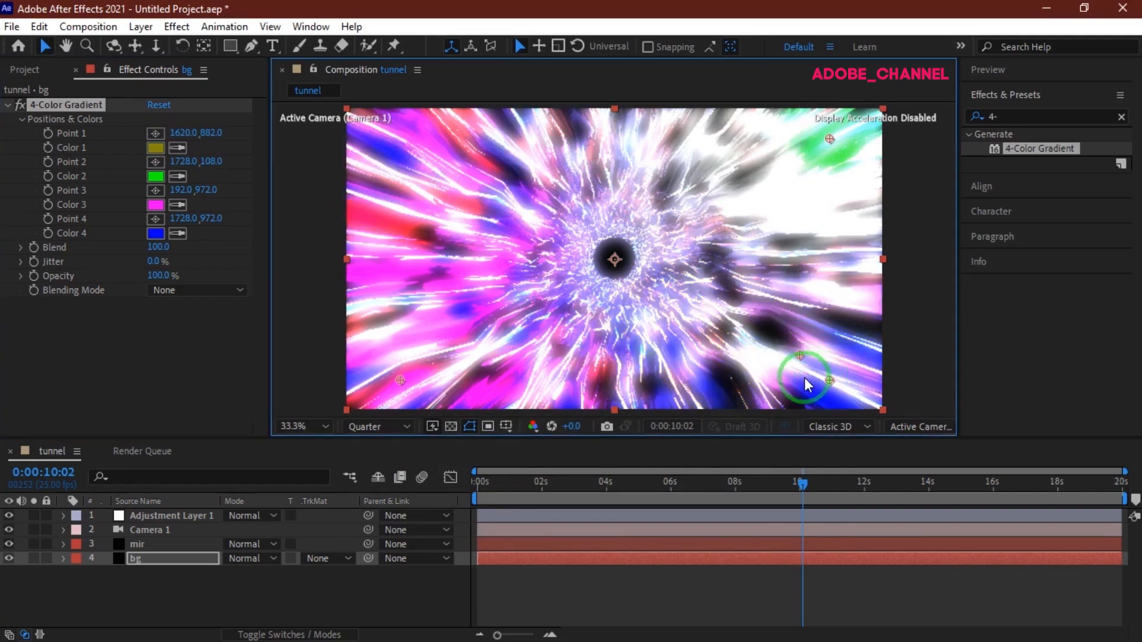
- Set the gradient's Color 2 to 109D10 and place Point 2 in the frame's upper left at about 282, 234
{"action": "left_click", "coordinate": [158, 177]}
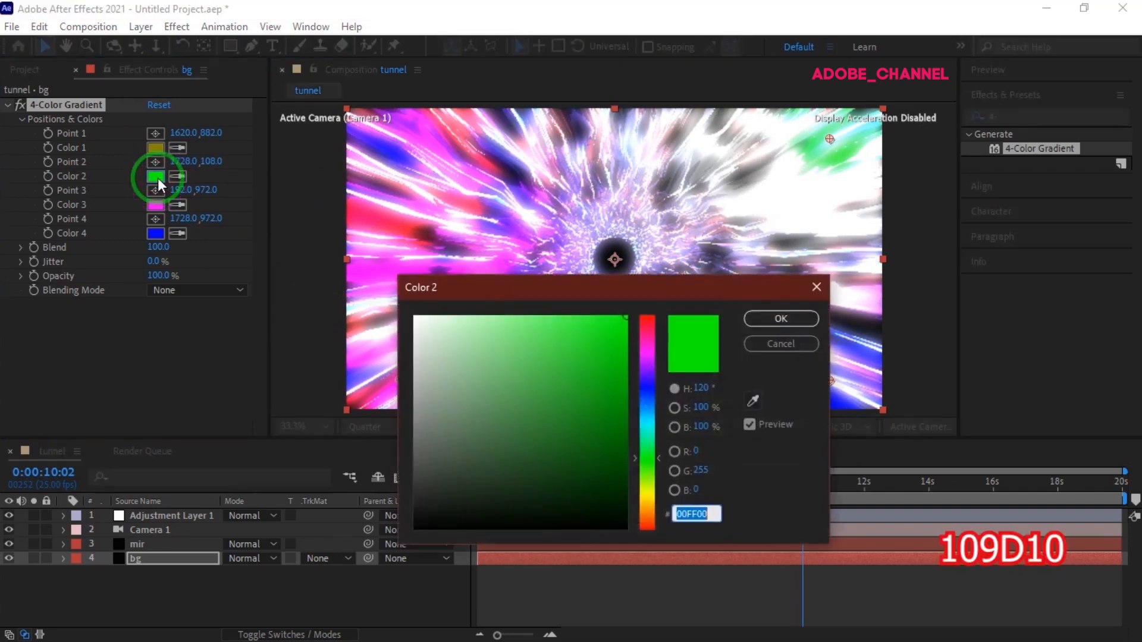
{"action": "type", "text": "1"}
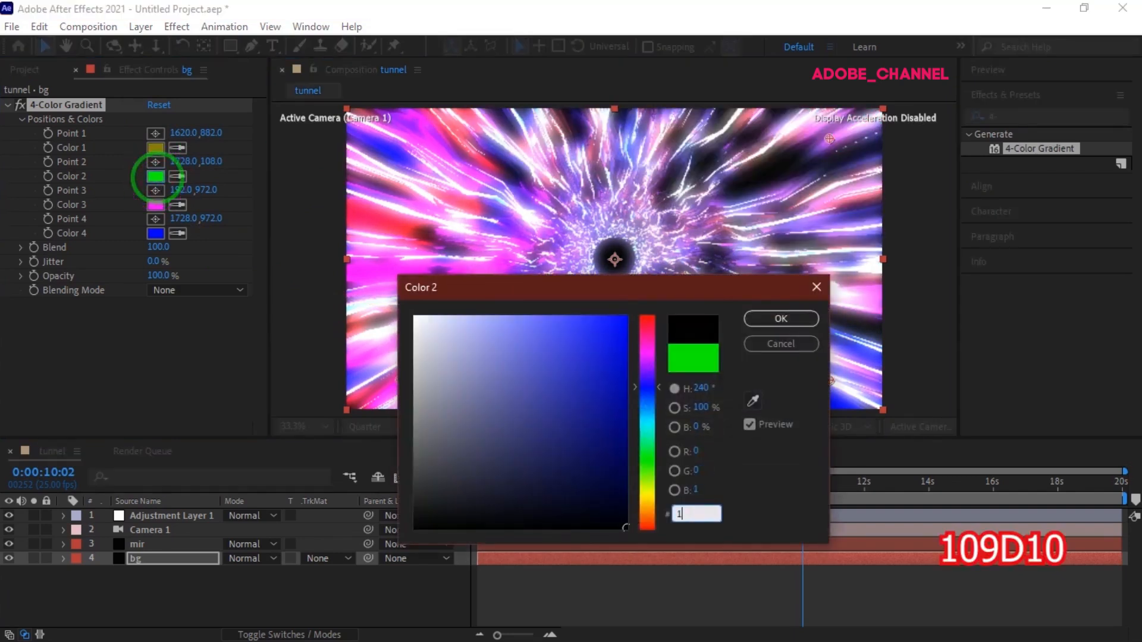
{"action": "type", "text": "09D10"}
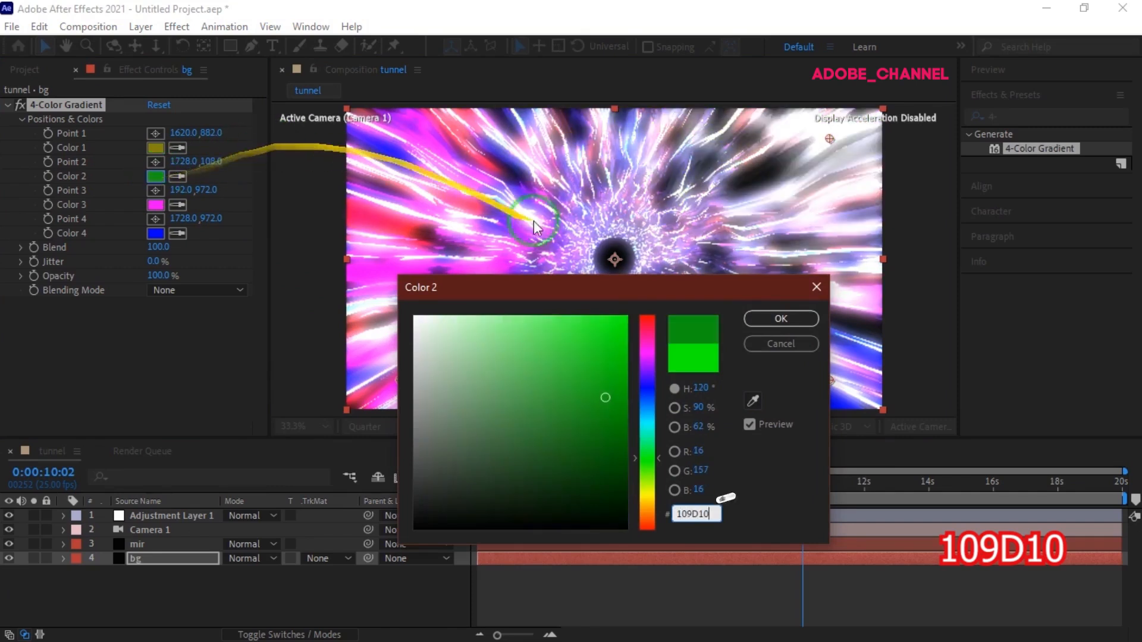
{"action": "left_click", "coordinate": [781, 318]}
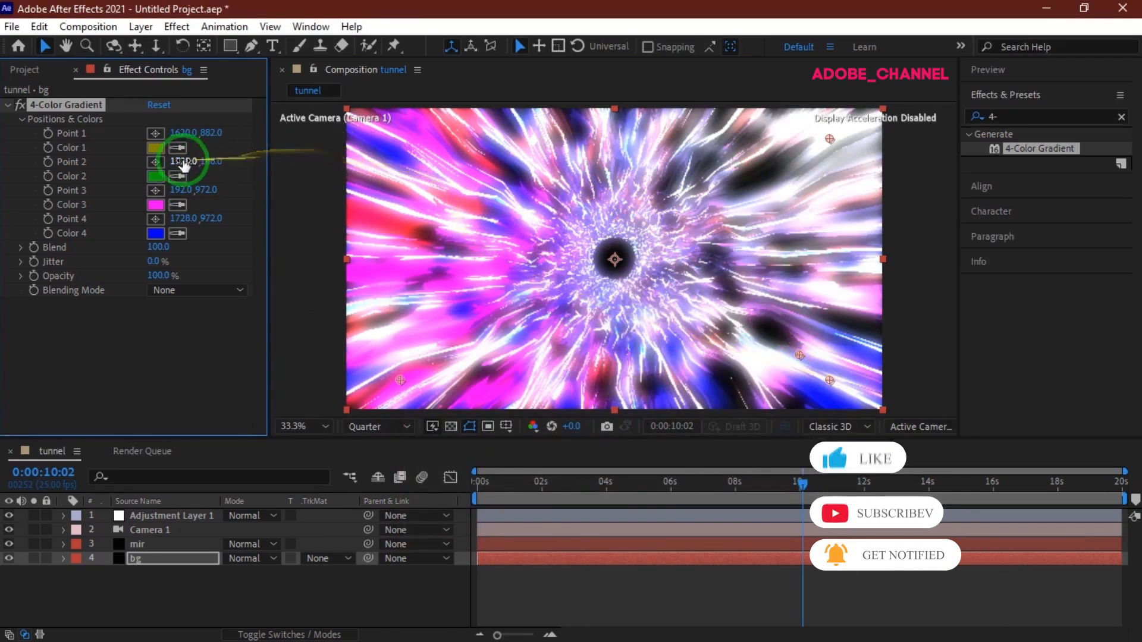
{"action": "left_click", "coordinate": [156, 162]}
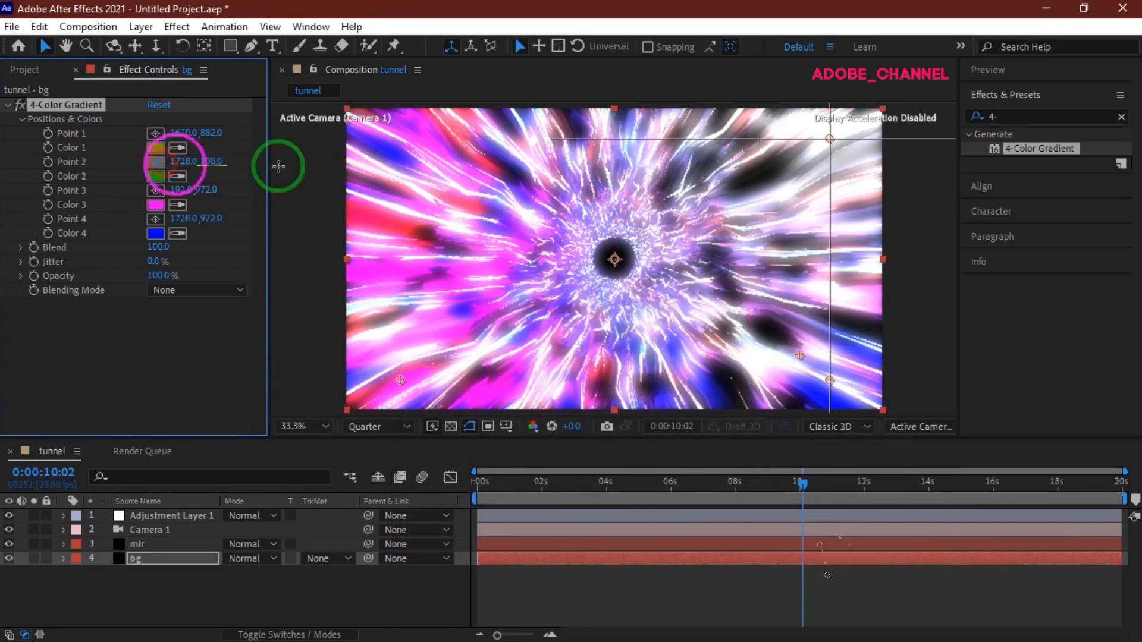
{"action": "left_click", "coordinate": [425, 173]}
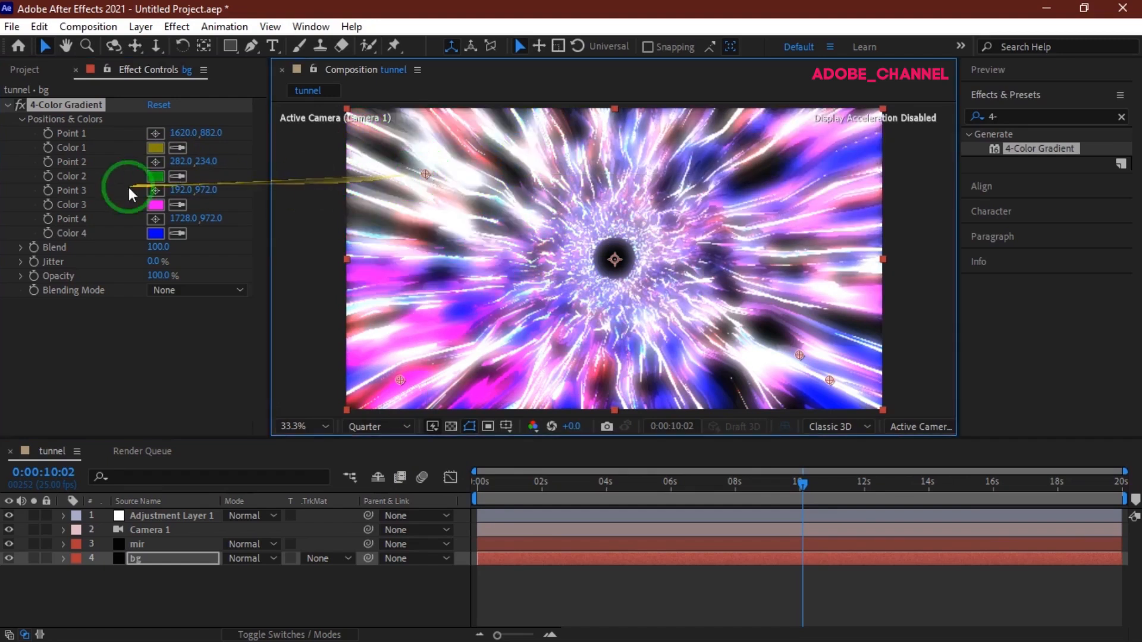
- Set the gradient's Color 3 to 891089 and place Point 3 in the frame's upper right at about 1620, 147
{"action": "left_click", "coordinate": [157, 205]}
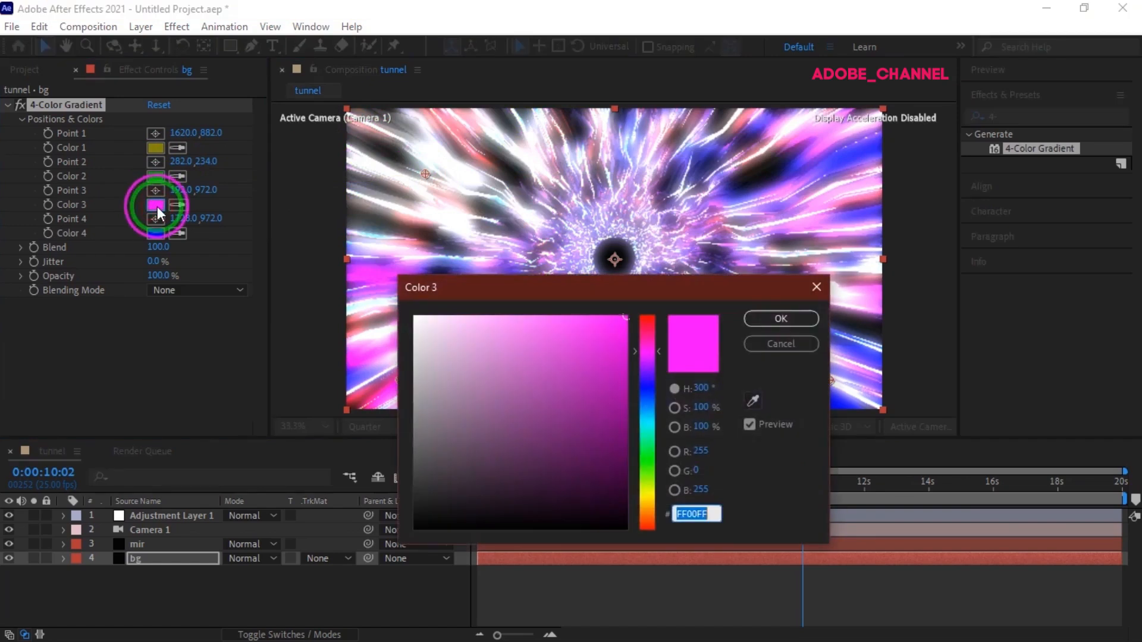
{"action": "type", "text": "8"}
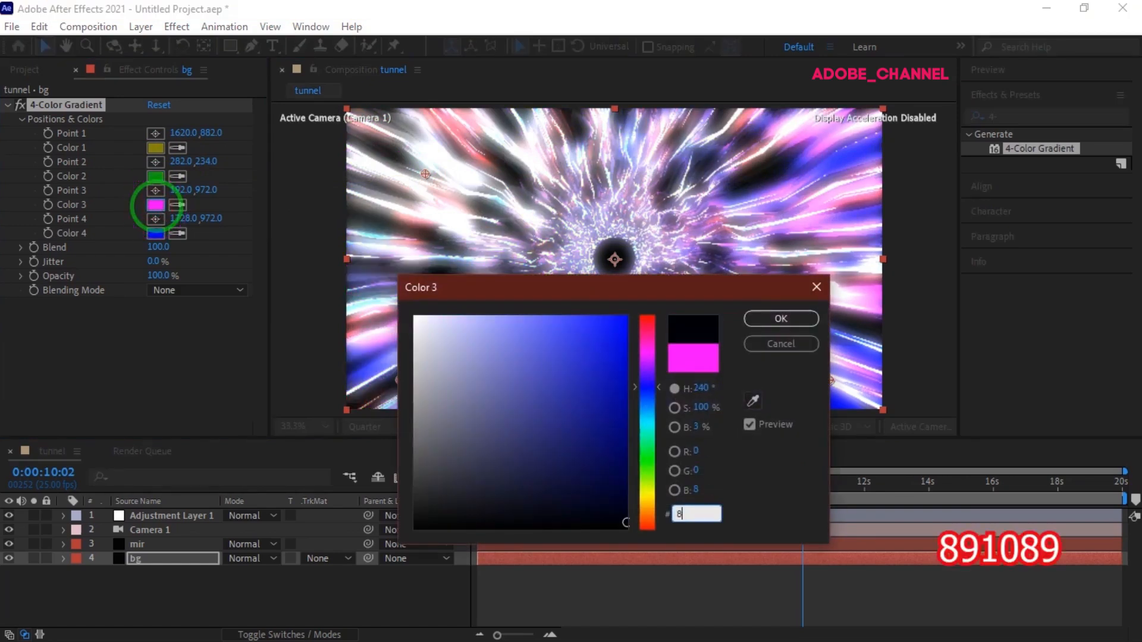
{"action": "type", "text": "91089"}
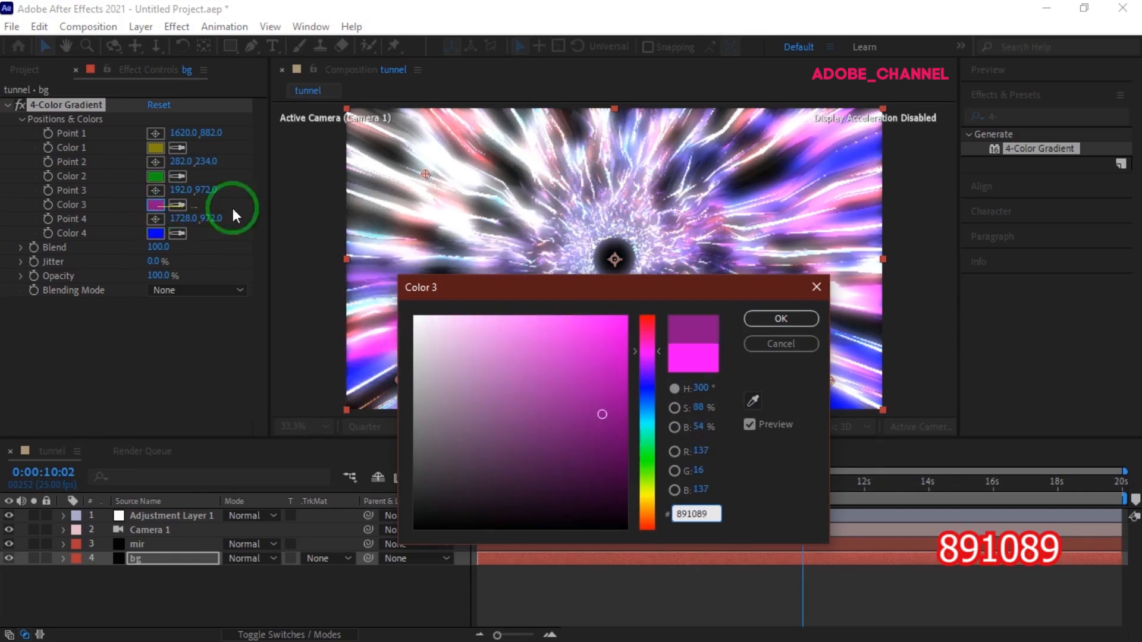
{"action": "left_click", "coordinate": [773, 316]}
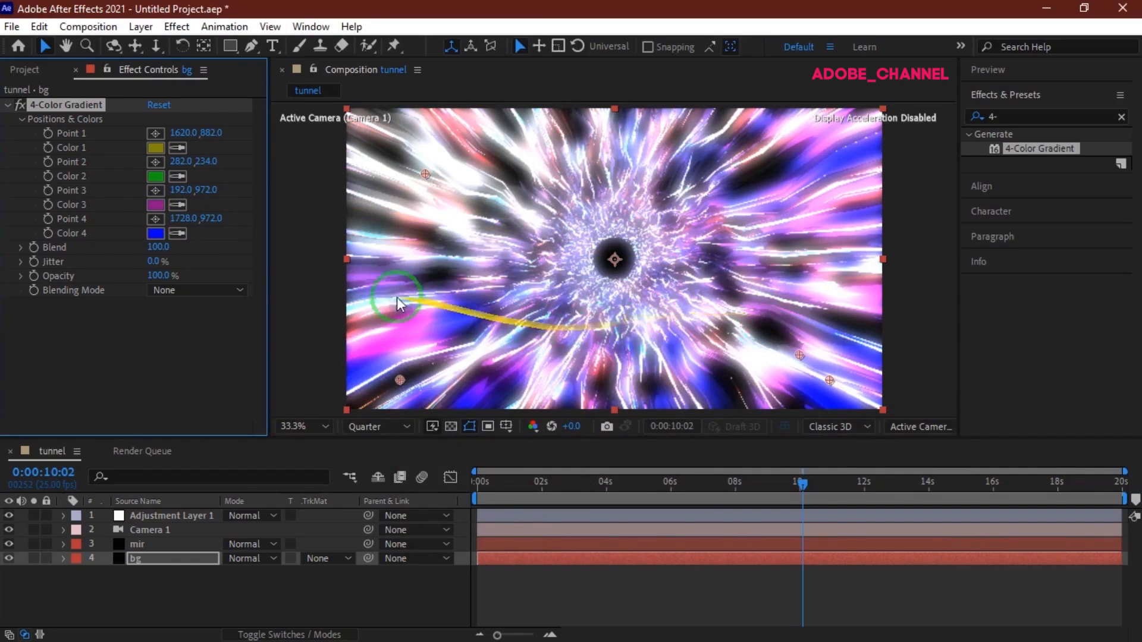
{"action": "left_click", "coordinate": [156, 191]}
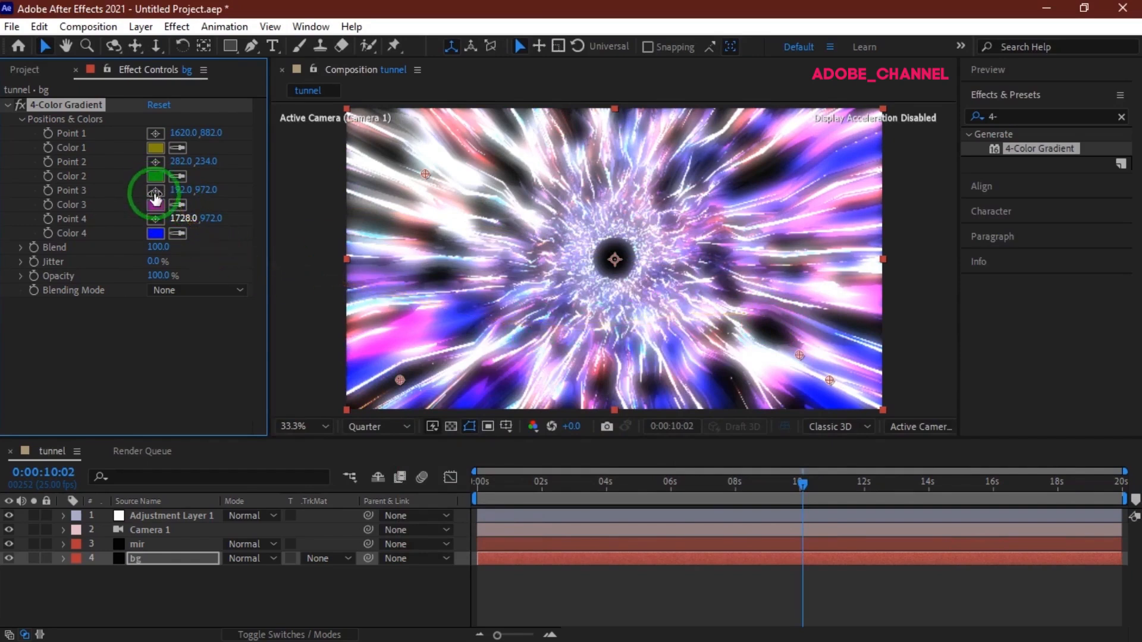
{"action": "left_click", "coordinate": [815, 153]}
{"action": "left_click", "coordinate": [799, 148]}
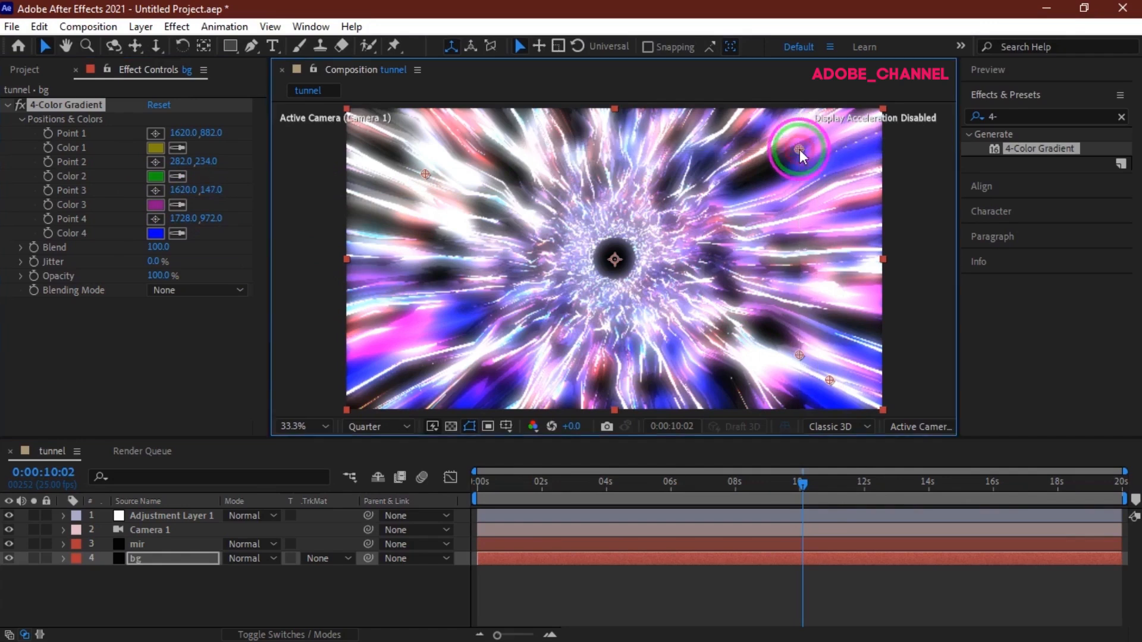
- Set the gradient's Color 4 to 1414AA and place Point 4 in the frame's lower left at about 351, 825
{"action": "left_click", "coordinate": [155, 219]}
{"action": "left_click", "coordinate": [155, 233]}
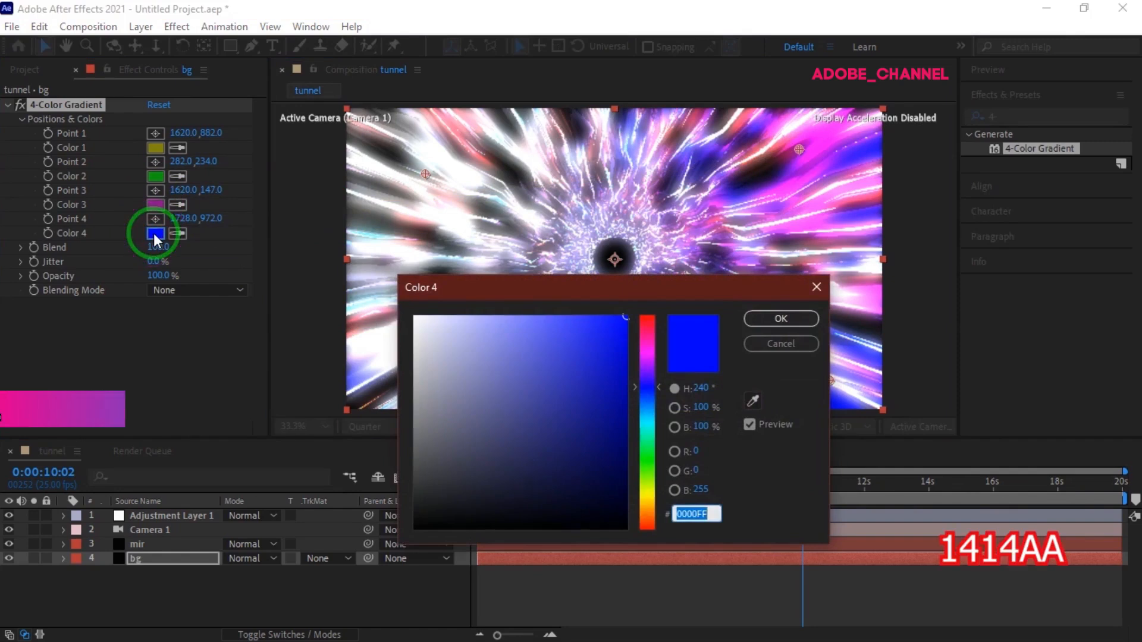
{"action": "type", "text": "1"}
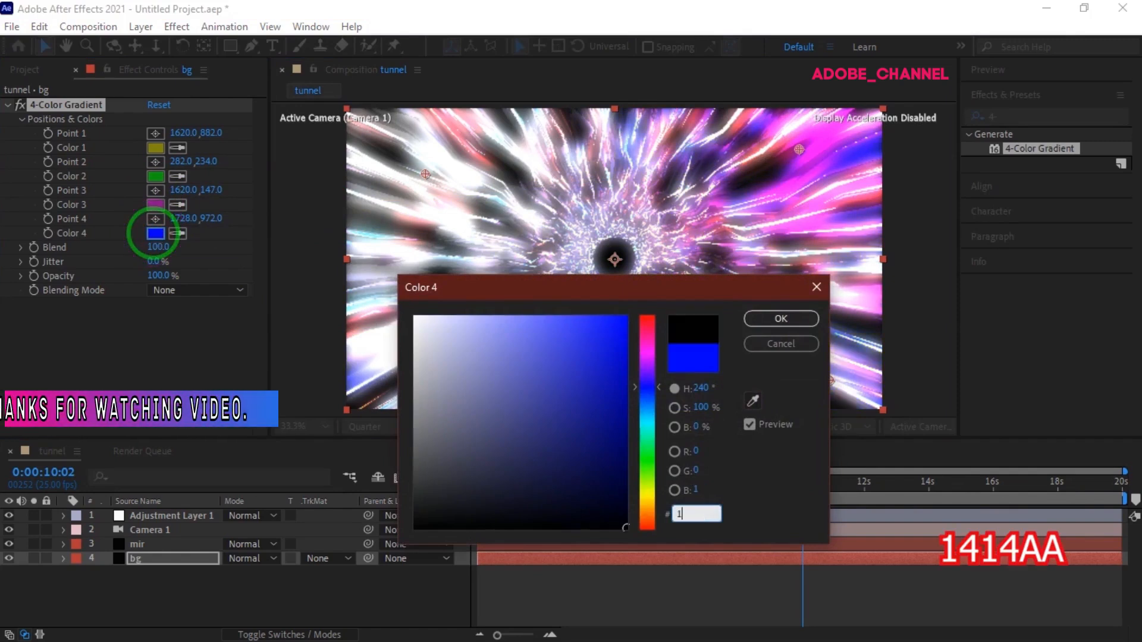
{"action": "type", "text": "414AA"}
{"action": "left_click", "coordinate": [774, 320]}
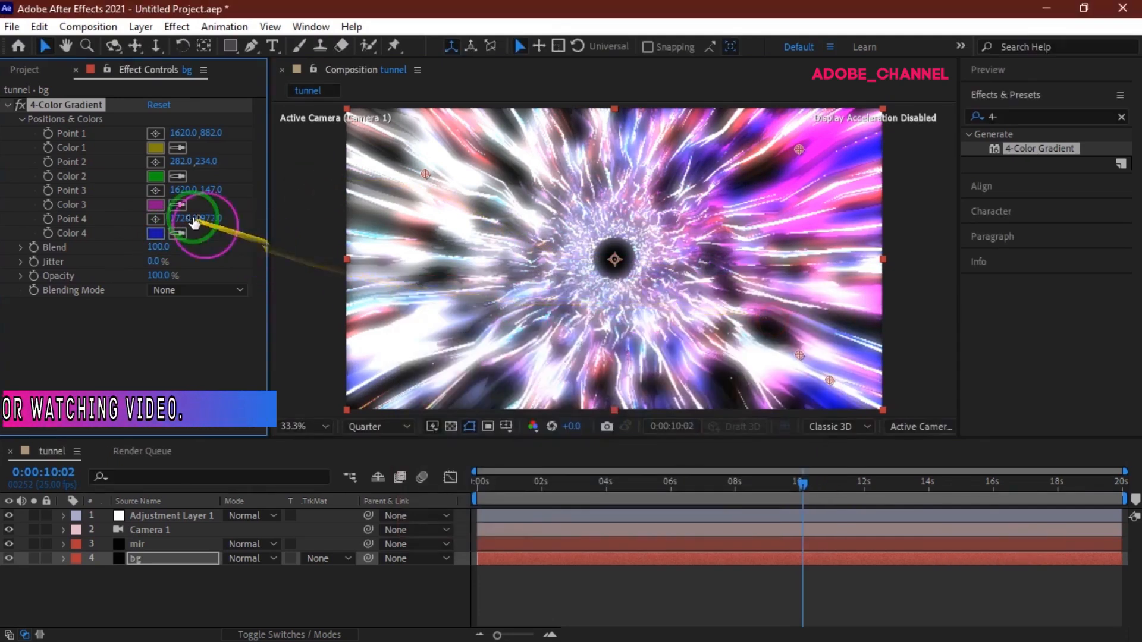
{"action": "left_click", "coordinate": [156, 219]}
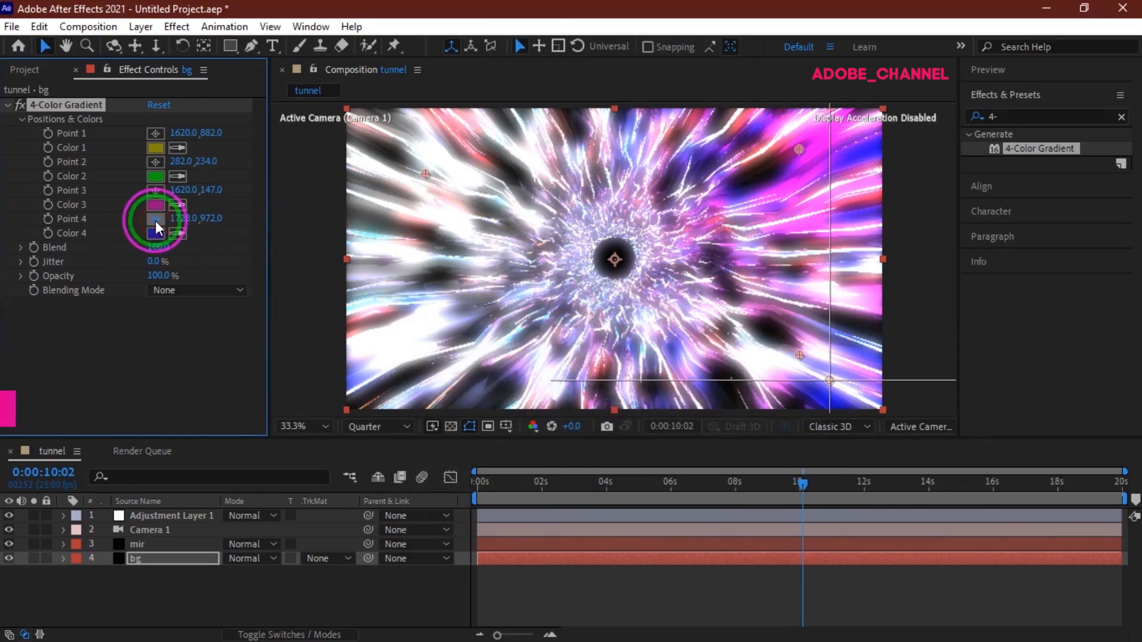
{"action": "left_click", "coordinate": [448, 198]}
{"action": "mouse_move", "coordinate": [448, 197]}
{"action": "left_mouse_down"}
{"action": "mouse_move", "coordinate": [400, 298]}
{"action": "mouse_move", "coordinate": [459, 377]}
{"action": "mouse_move", "coordinate": [444, 339]}
{"action": "left_mouse_up"}
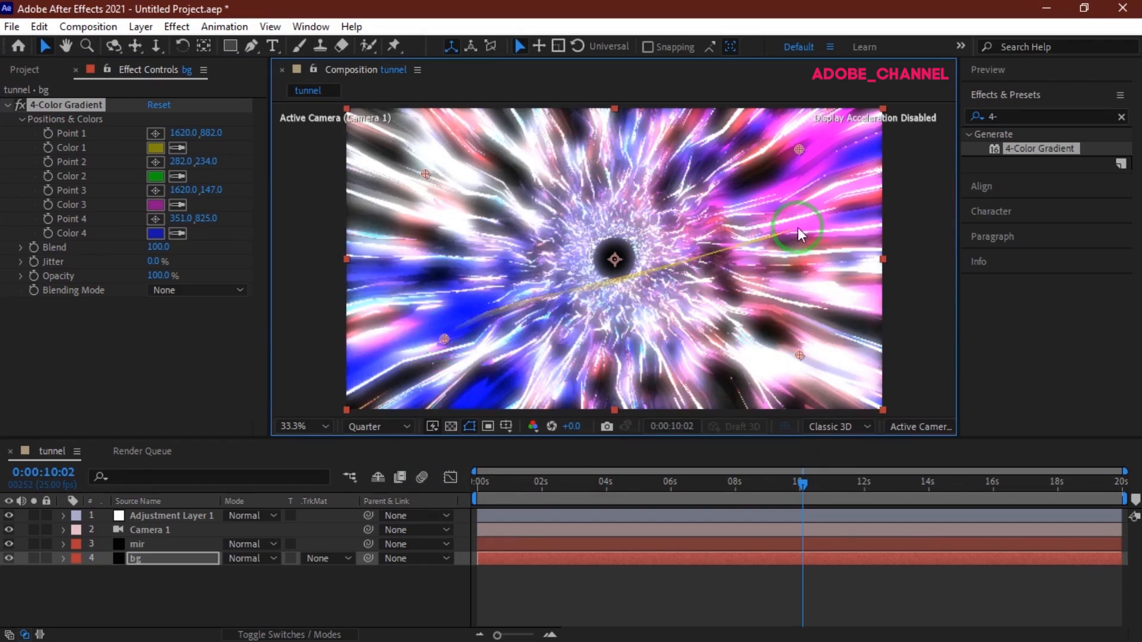
- Preview the tunnel animation from the start of the composition and stop the playback
{"action": "left_click_drag", "start_coordinate": [803, 484], "coordinate": [459, 503]}
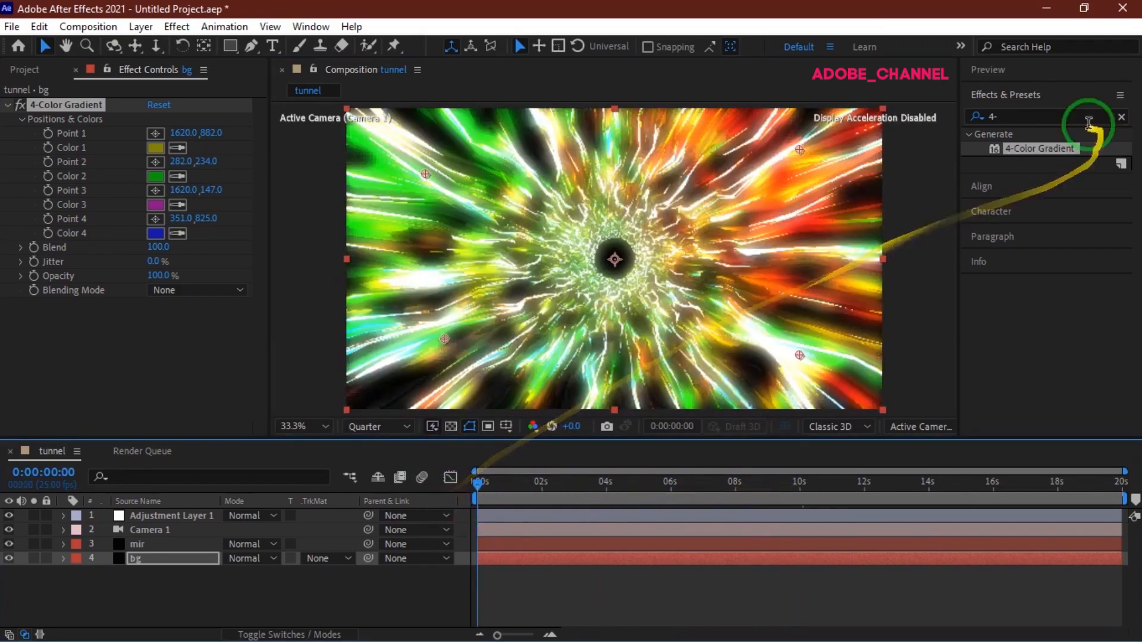
{"action": "left_click", "coordinate": [1050, 74]}
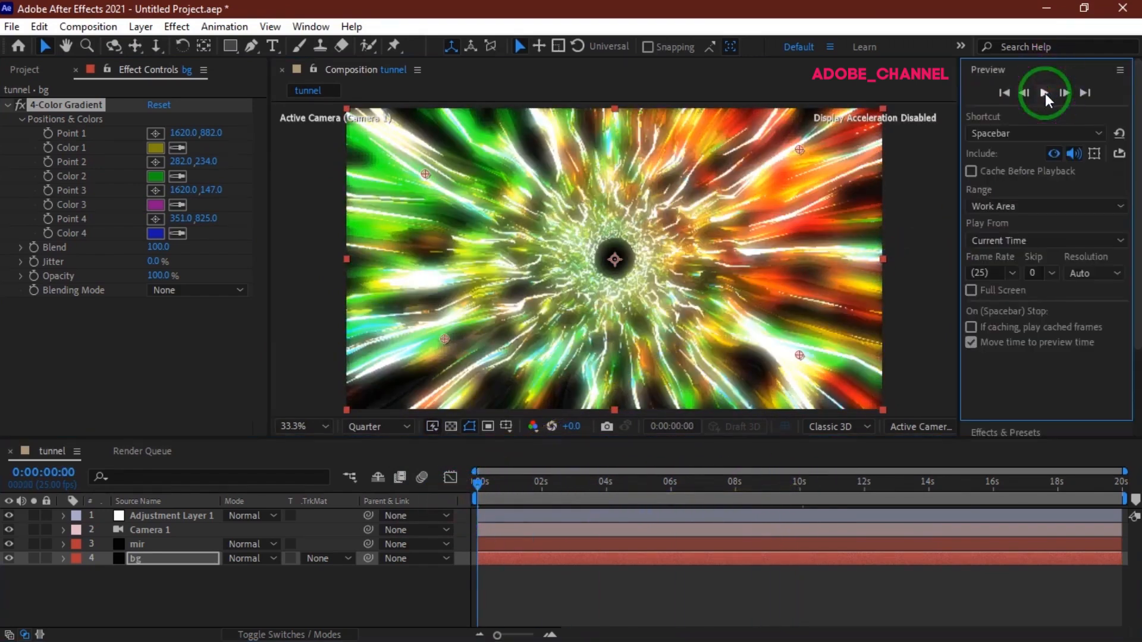
{"action": "left_click", "coordinate": [1044, 94]}
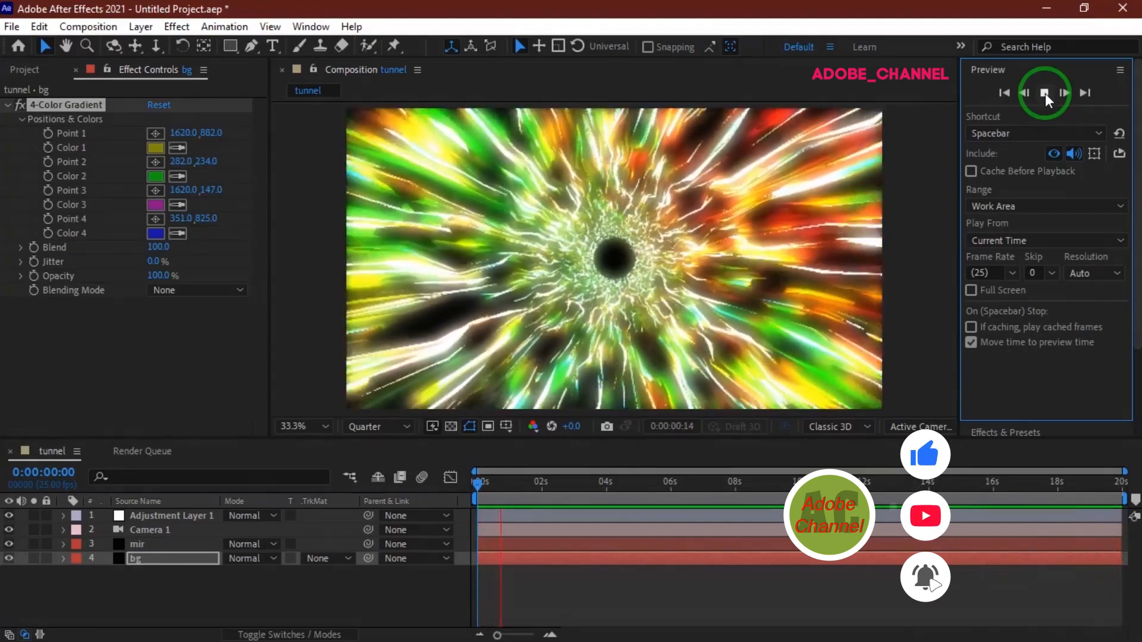
{"action": "left_click", "coordinate": [1045, 94]}
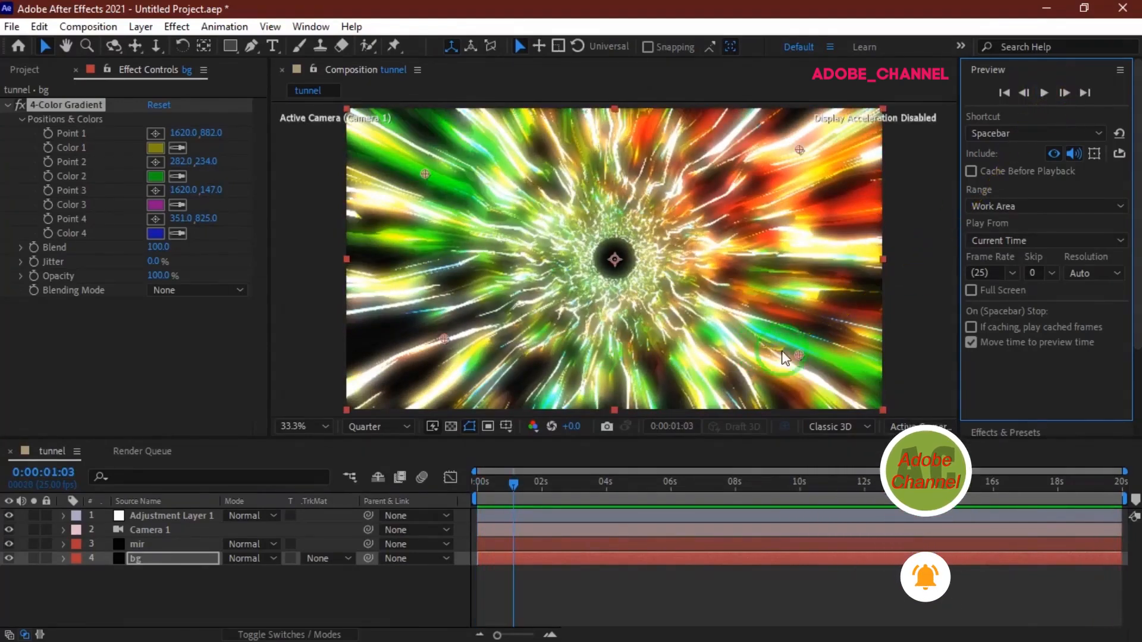